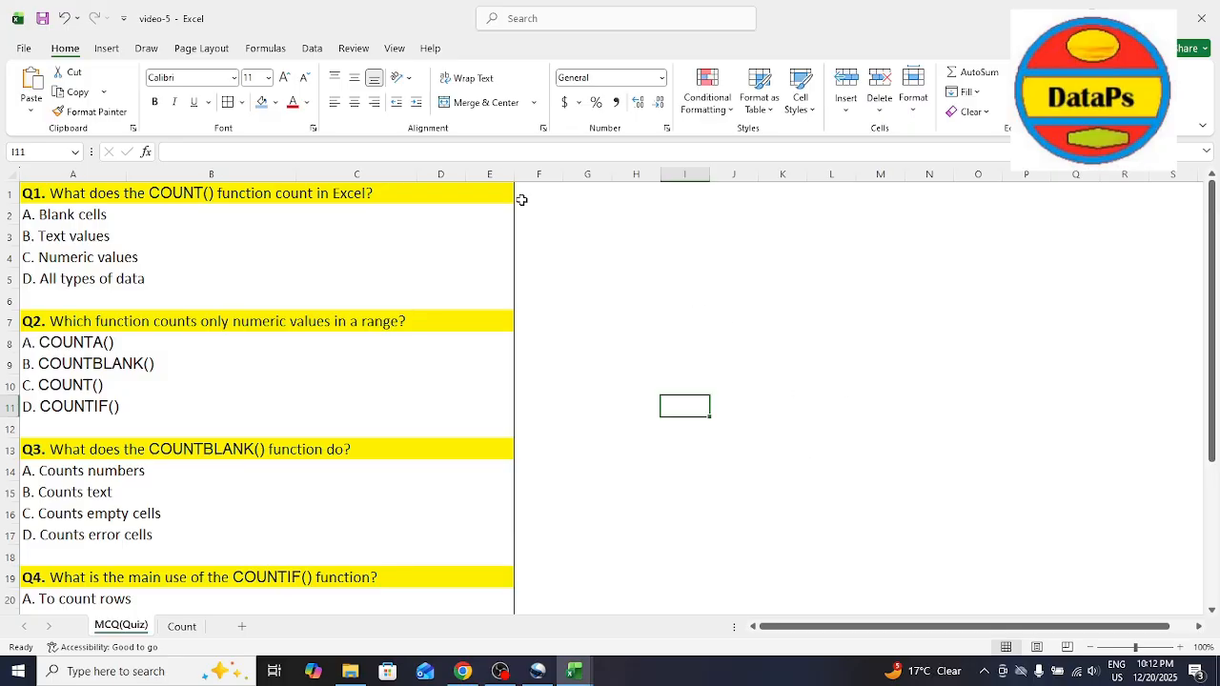
# Read question Q1 about what the COUNT() function counts, together with its four answer options.
pyautogui.click(475, 195)
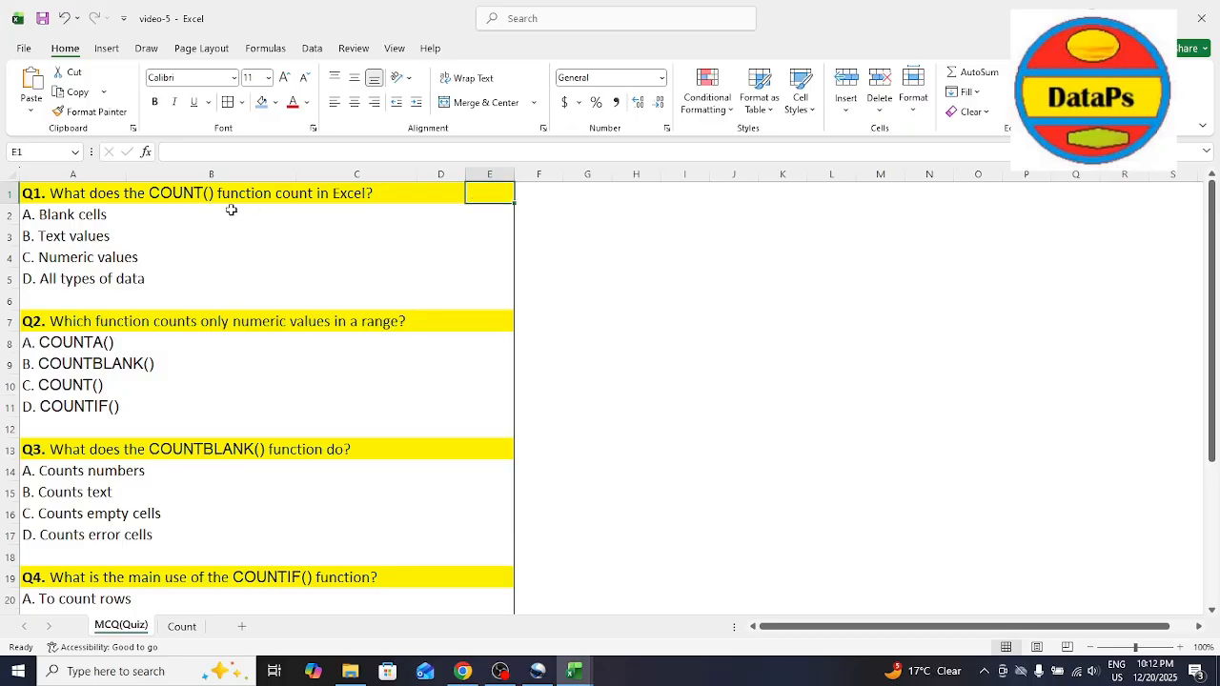
pyautogui.click(90, 195)
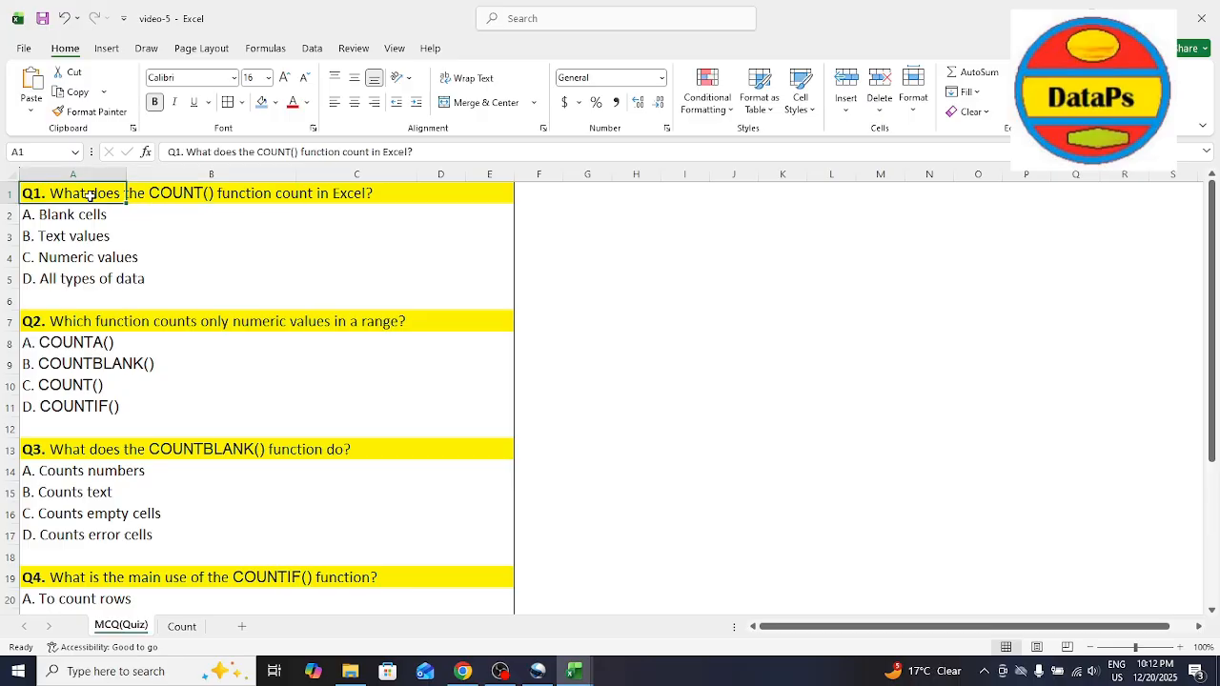
pyautogui.press('Down')
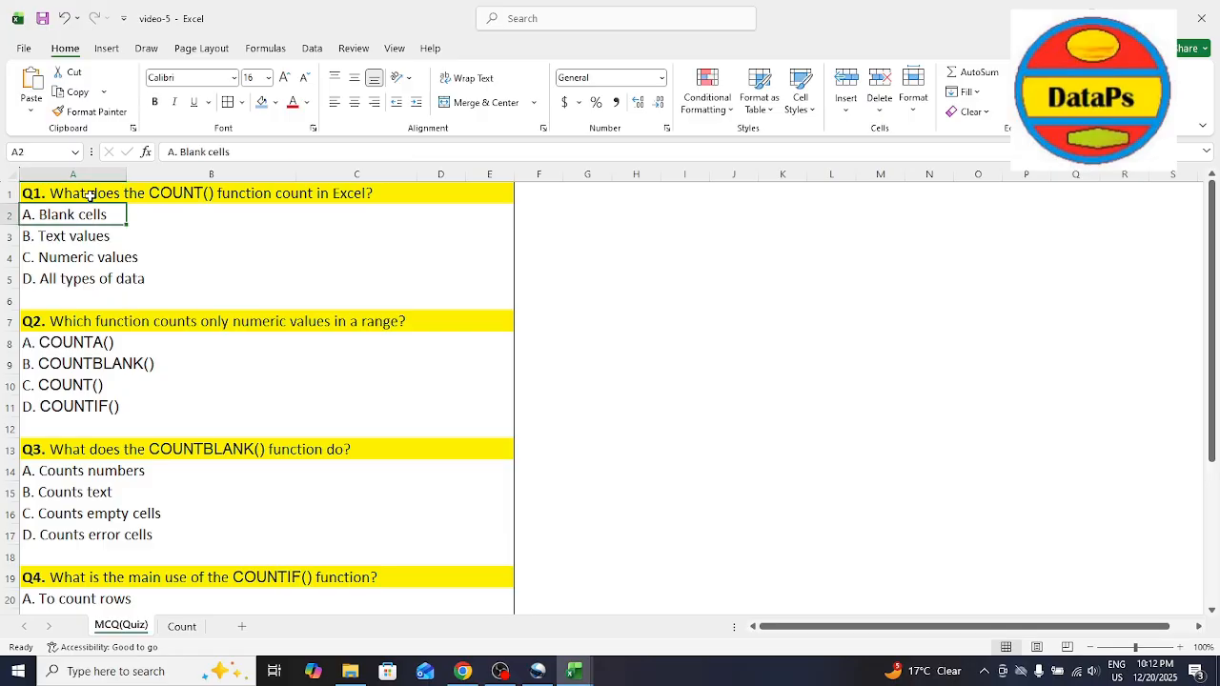
pyautogui.press('Down')
pyautogui.press('Up')
pyautogui.press('Down')
pyautogui.press('Down')
pyautogui.press('Down')
pyautogui.press('Down')
# Read question Q2 about which function counts only numeric values, together with its answer options.
pyautogui.press('Down')
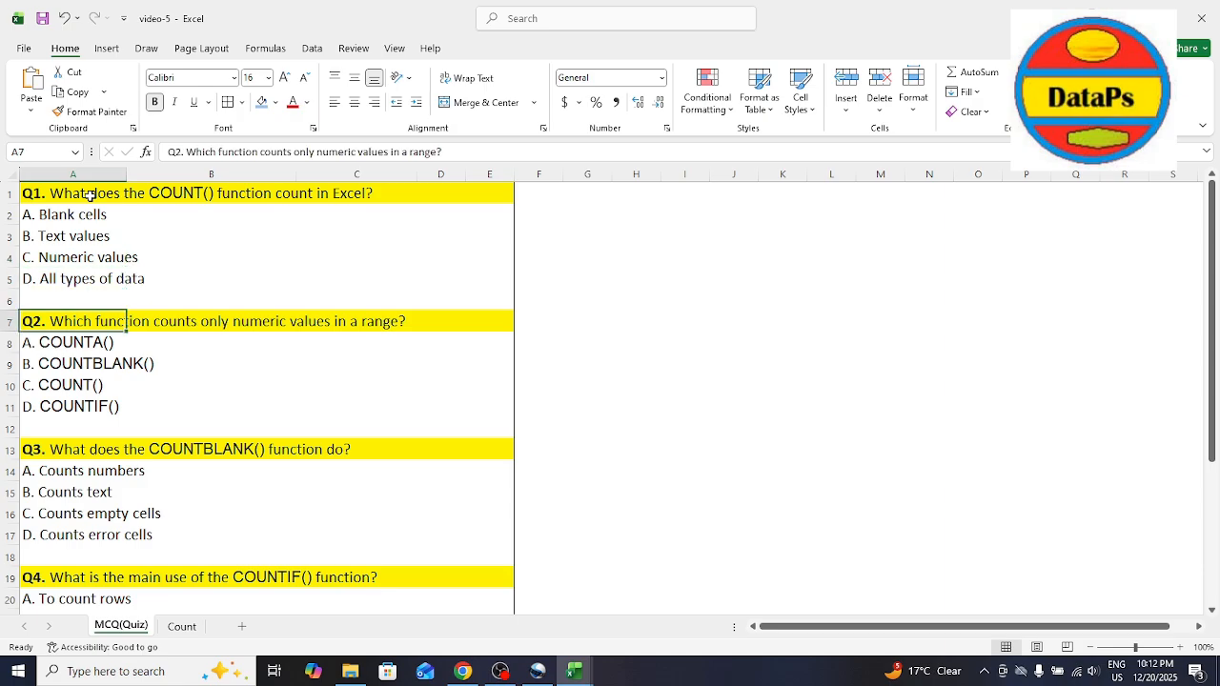
pyautogui.press('Down')
pyautogui.press('Down')
pyautogui.press('Up')
pyautogui.press('Down')
pyautogui.press('Down')
pyautogui.press('Down')
pyautogui.press('Down')
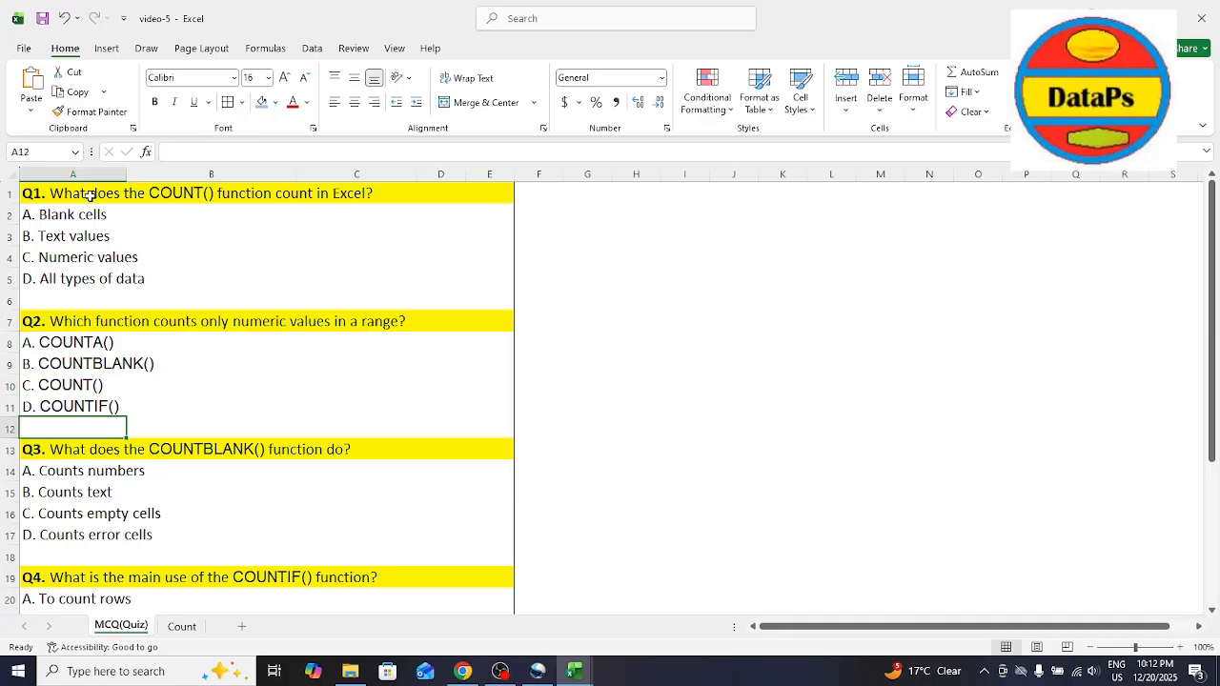
# Read question Q3 about what the COUNTBLANK() function does, together with its answer options.
pyautogui.press('Down')
pyautogui.press('Down')
pyautogui.press('Up')
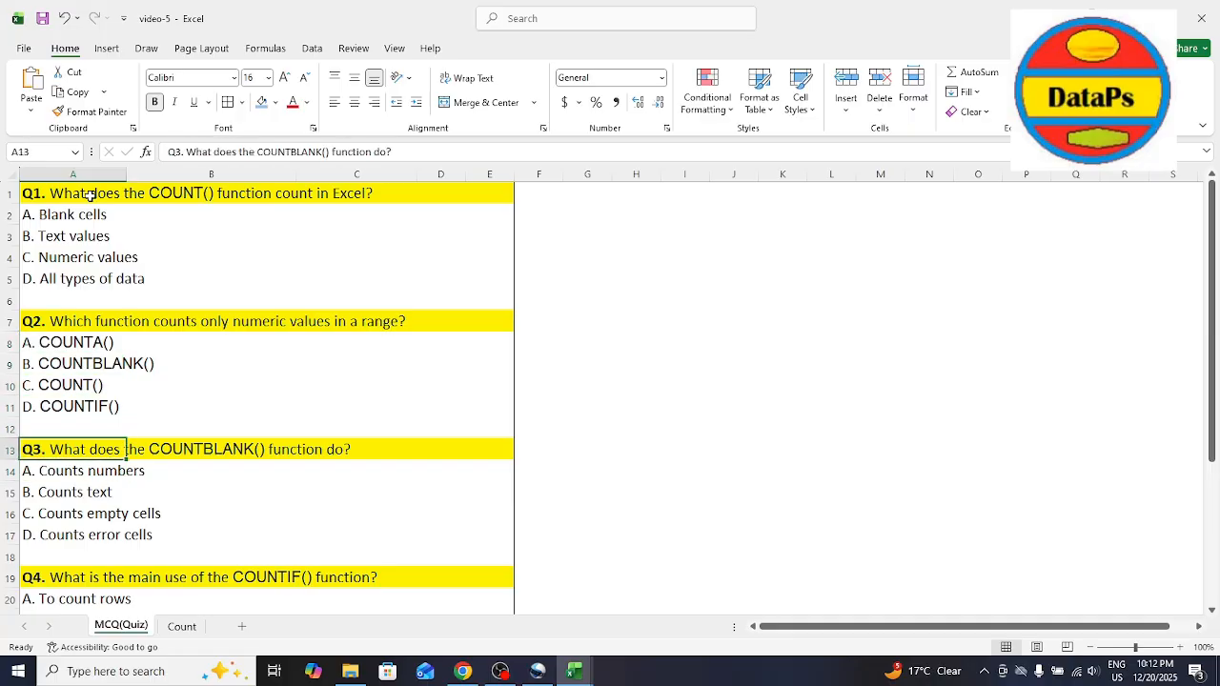
pyautogui.press('Down')
pyautogui.press('Down')
pyautogui.press('Down')
pyautogui.press('Down')
pyautogui.press('Down')
pyautogui.press('Down')
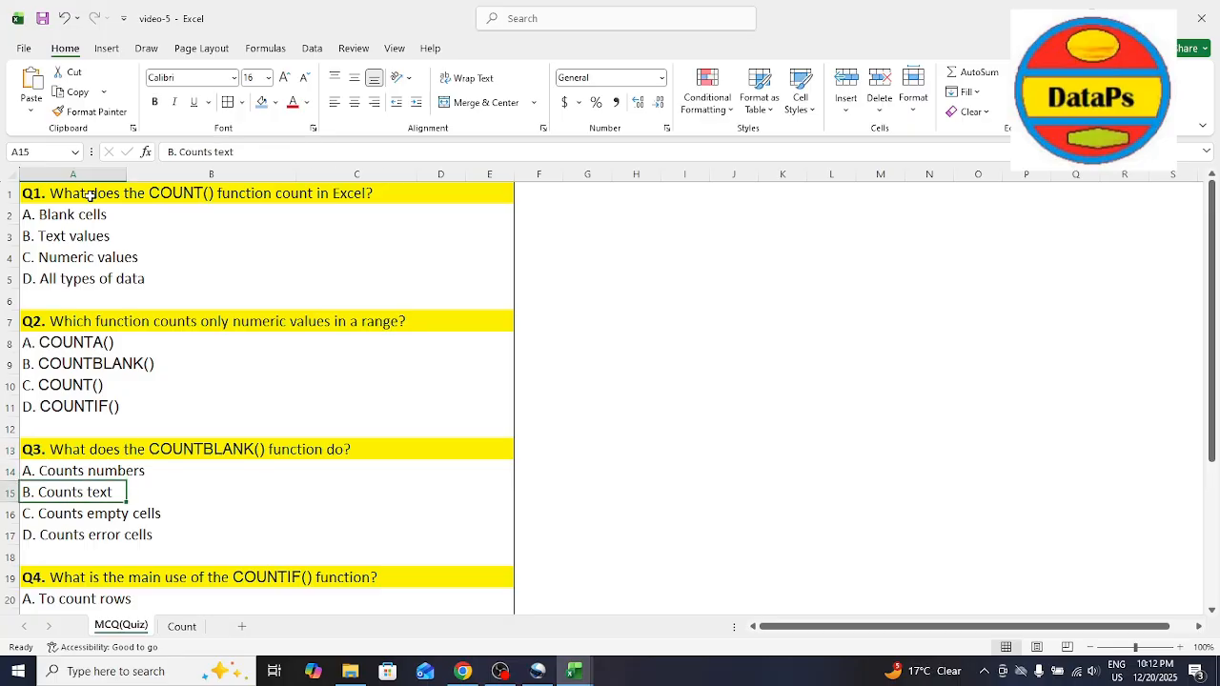
pyautogui.press('Up')
pyautogui.press('Up')
pyautogui.press('Down')
pyautogui.press('Down')
pyautogui.press('Down')
pyautogui.press('Down')
# Read question Q4 about the main use of the COUNTIF() function, together with its answer options.
pyautogui.press('Up')
pyautogui.press('Up')
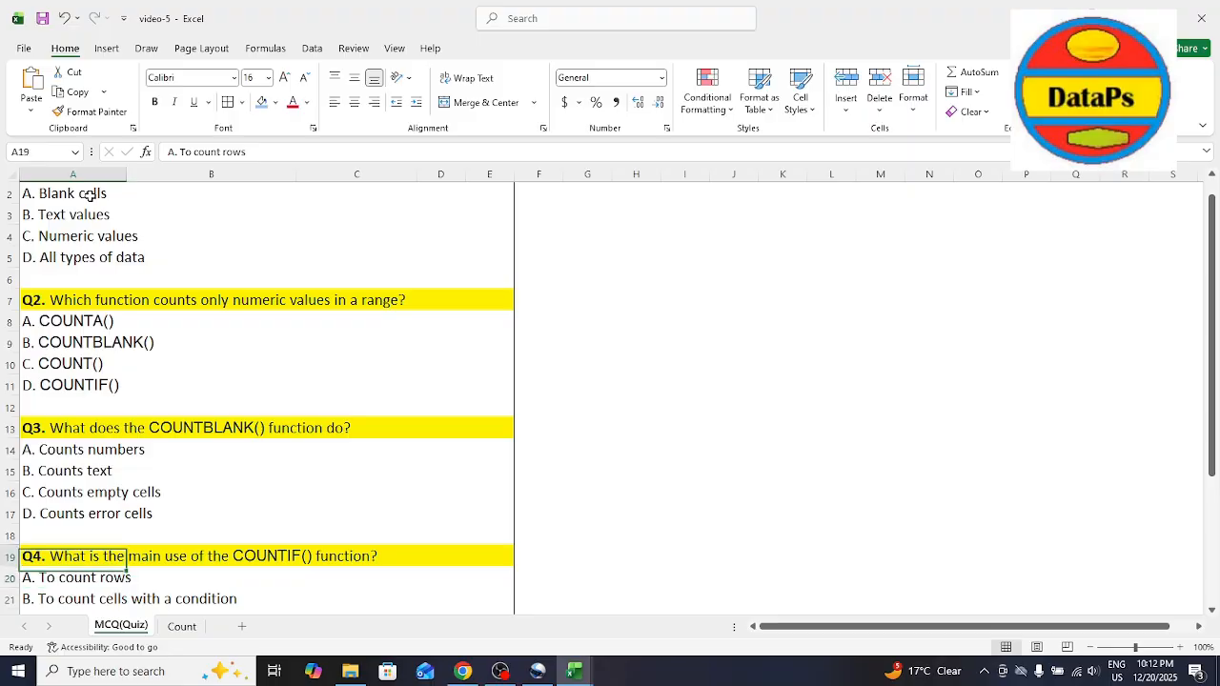
pyautogui.press('Down')
pyautogui.press('Down')
pyautogui.press('Down')
pyautogui.press('Down')
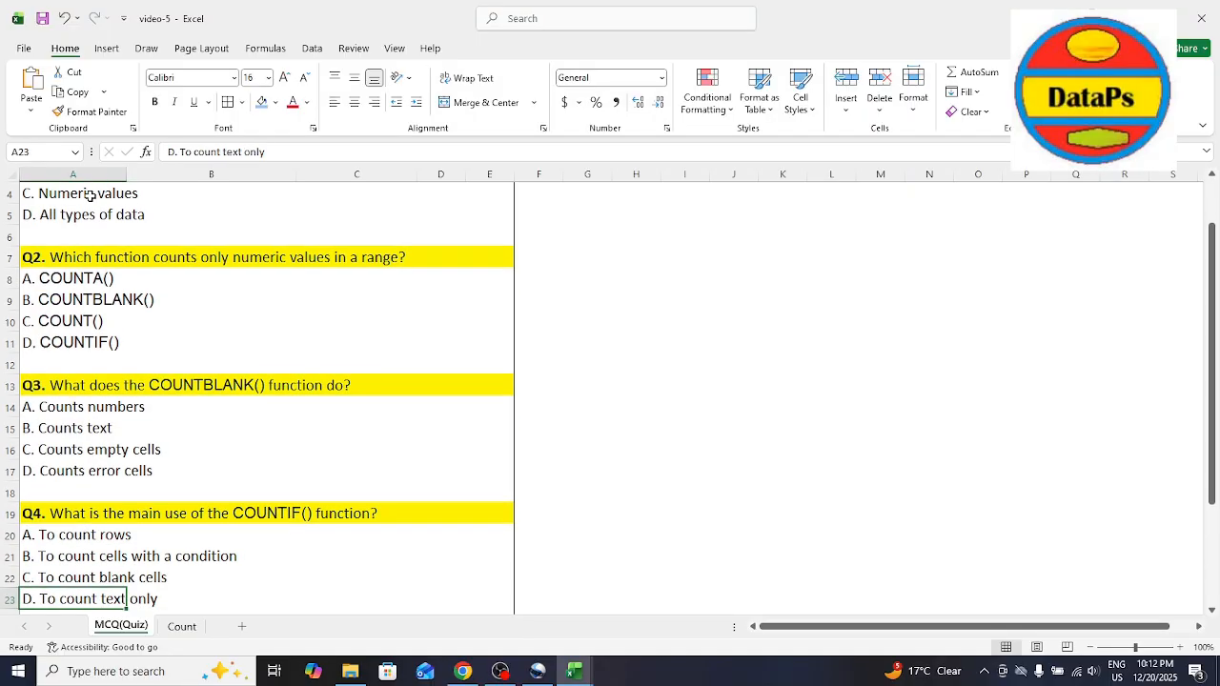
pyautogui.press('Down')
pyautogui.press('Up')
pyautogui.press('Up')
pyautogui.press('Up')
pyautogui.press('Up')
pyautogui.press('Up')
pyautogui.press('Down')
pyautogui.press('Down')
pyautogui.press('Down')
pyautogui.press('Down')
pyautogui.press('Down')
# Read question Q5 about when to use the COUNTIFS() function, together with its answer options.
pyautogui.press('Down')
pyautogui.press('Down')
pyautogui.press('Up')
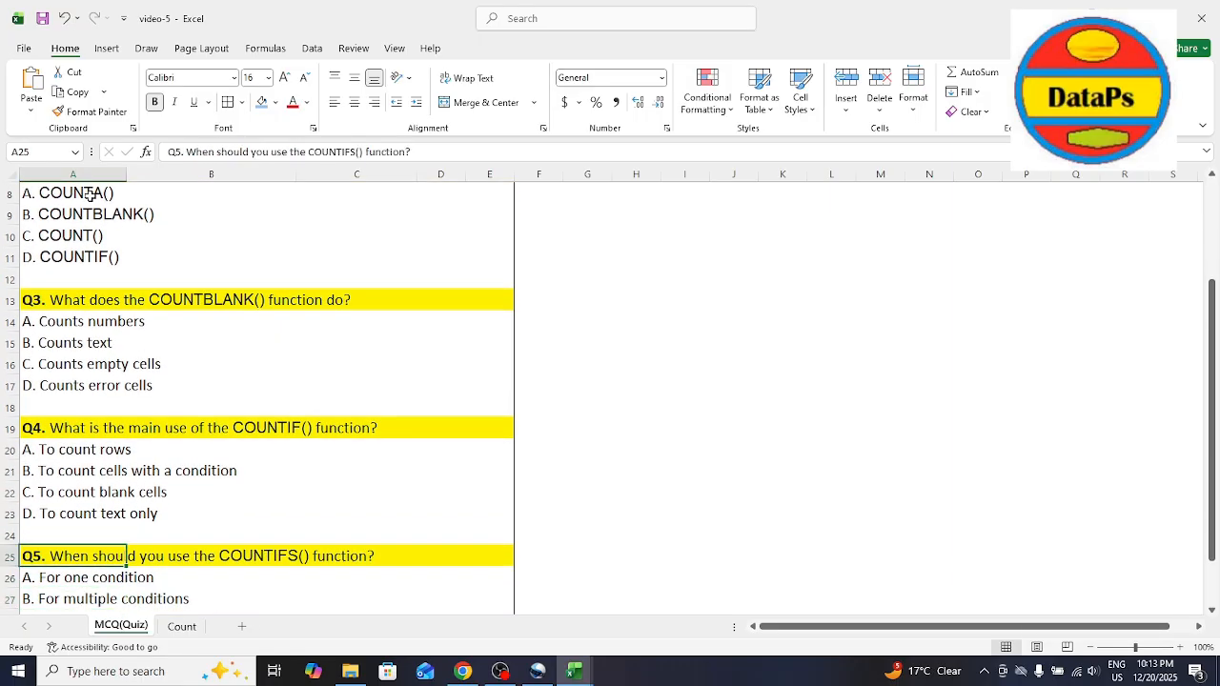
pyautogui.press('Down')
pyautogui.press('Down')
pyautogui.press('Down')
pyautogui.press('Down')
pyautogui.press('Down')
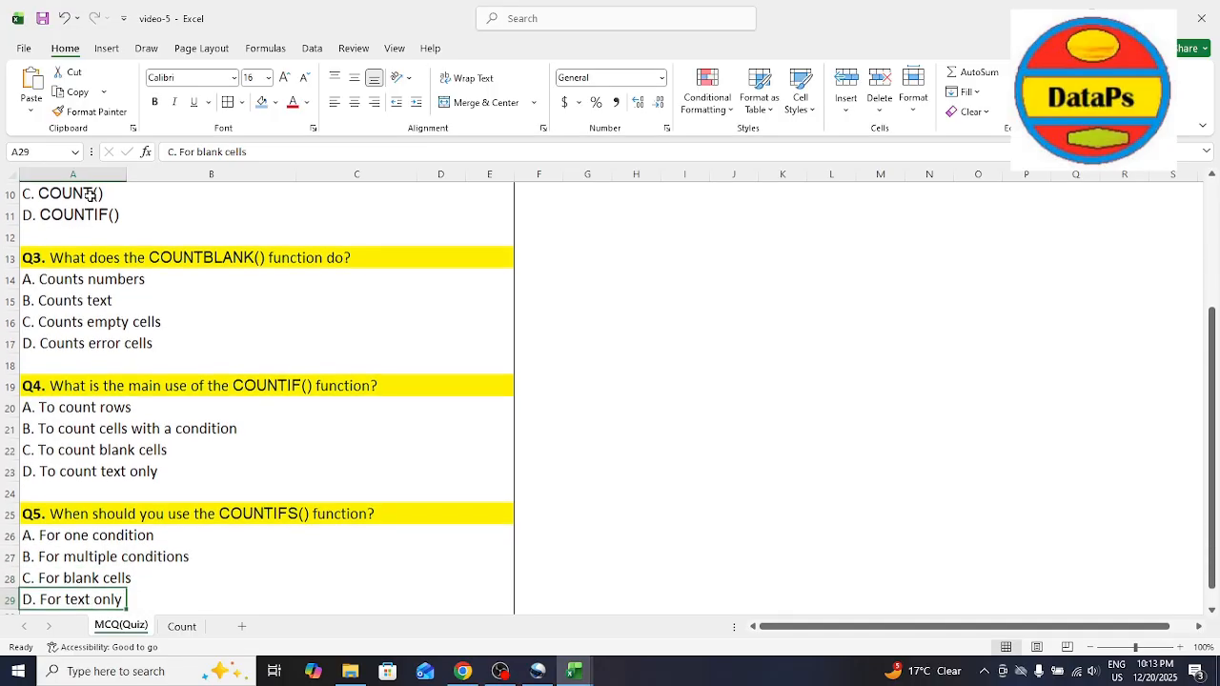
pyautogui.press('Up')
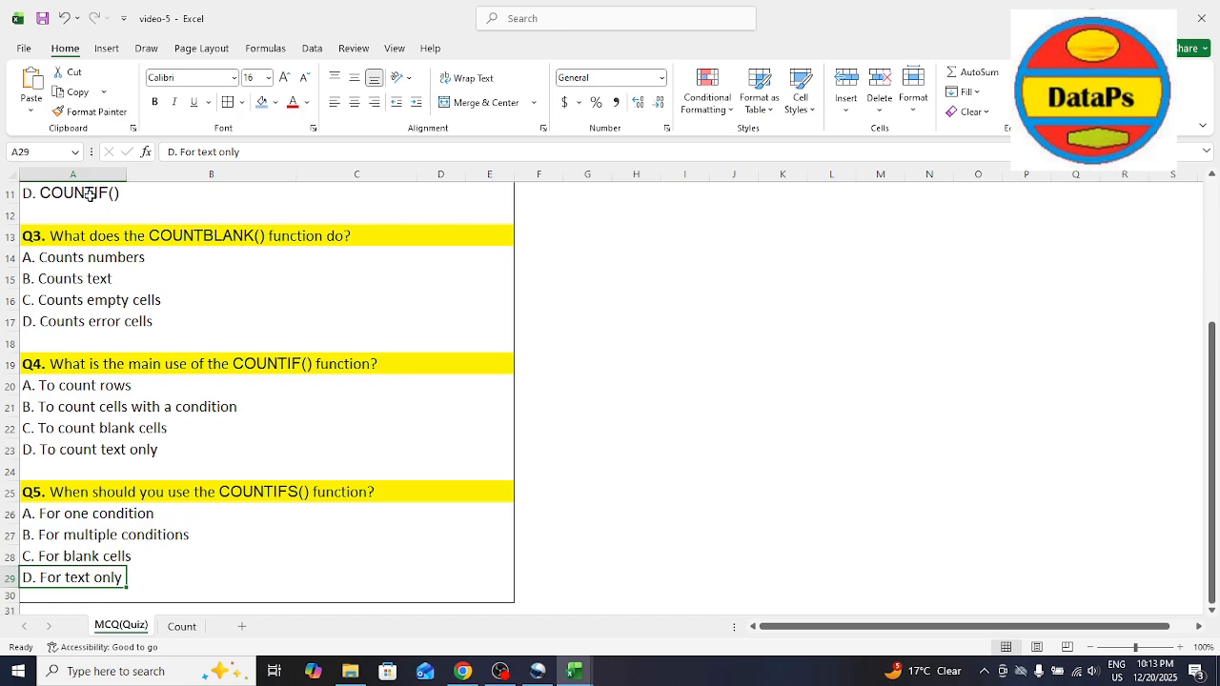
# Switch to the Count sheet and go to its FUNCTION and USE table.
pyautogui.click(181, 626)
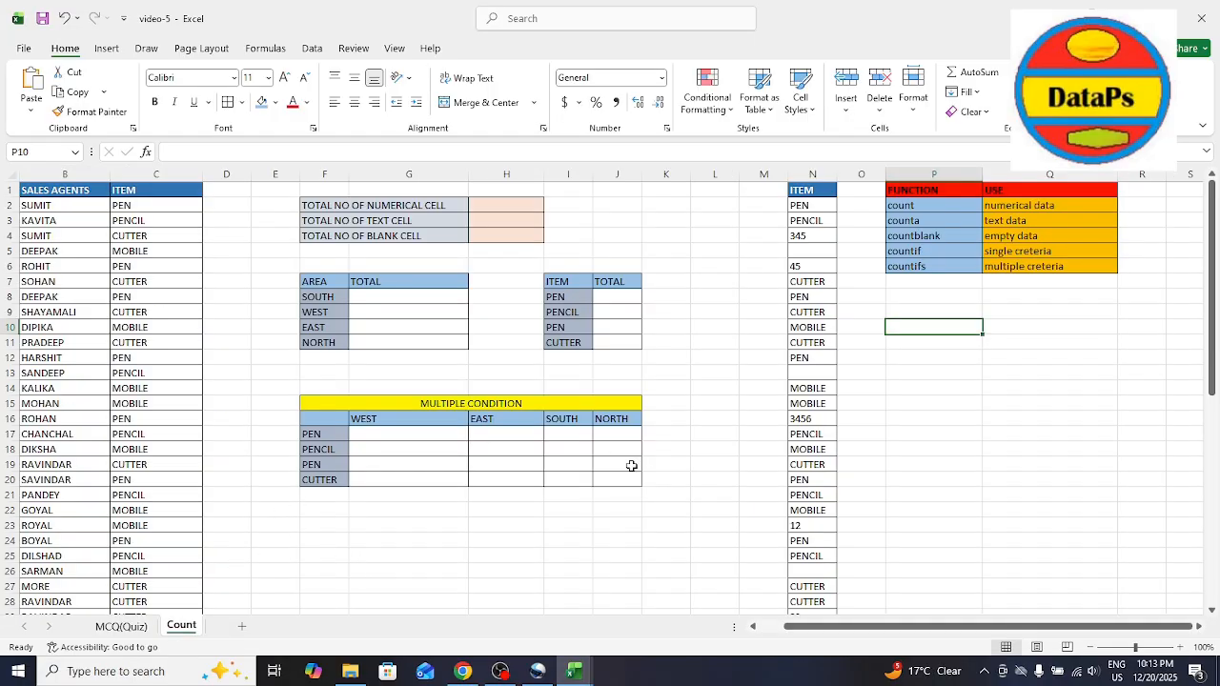
pyautogui.click(912, 191)
pyautogui.press('Down')
# Enter =COUNT in empty cell P9 to look through the suggested counting functions, and cancel the entry.
pyautogui.click(941, 314)
pyautogui.write('=COUNT')
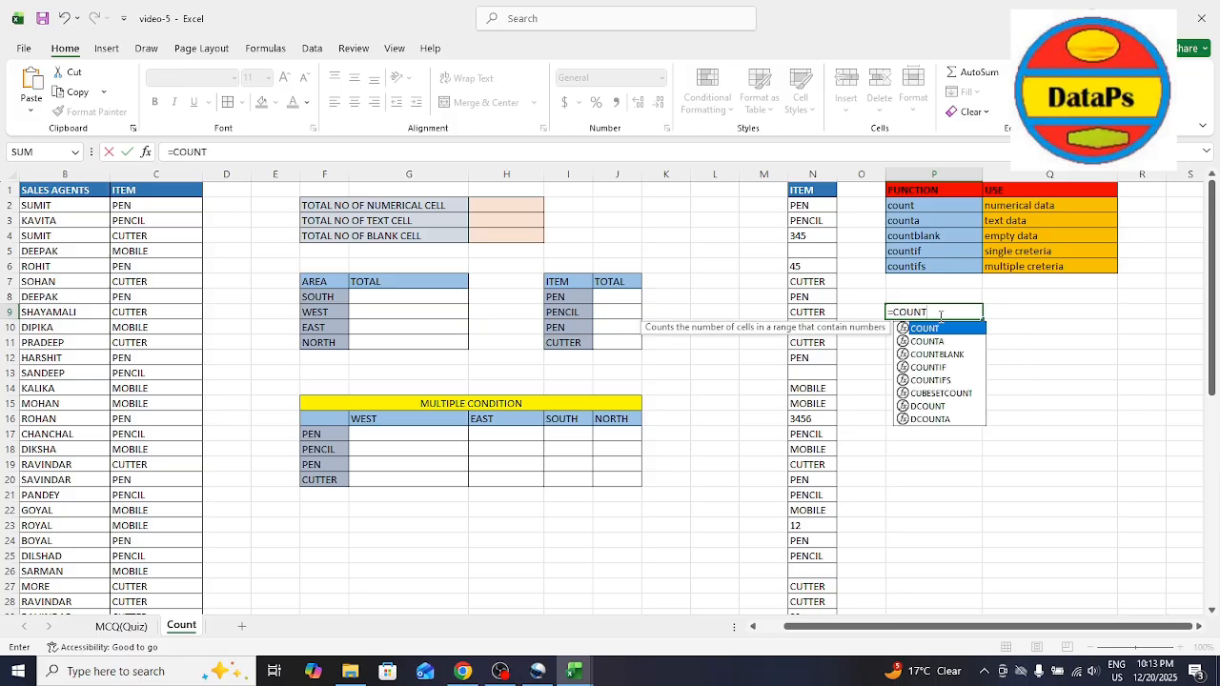
pyautogui.press('Down')
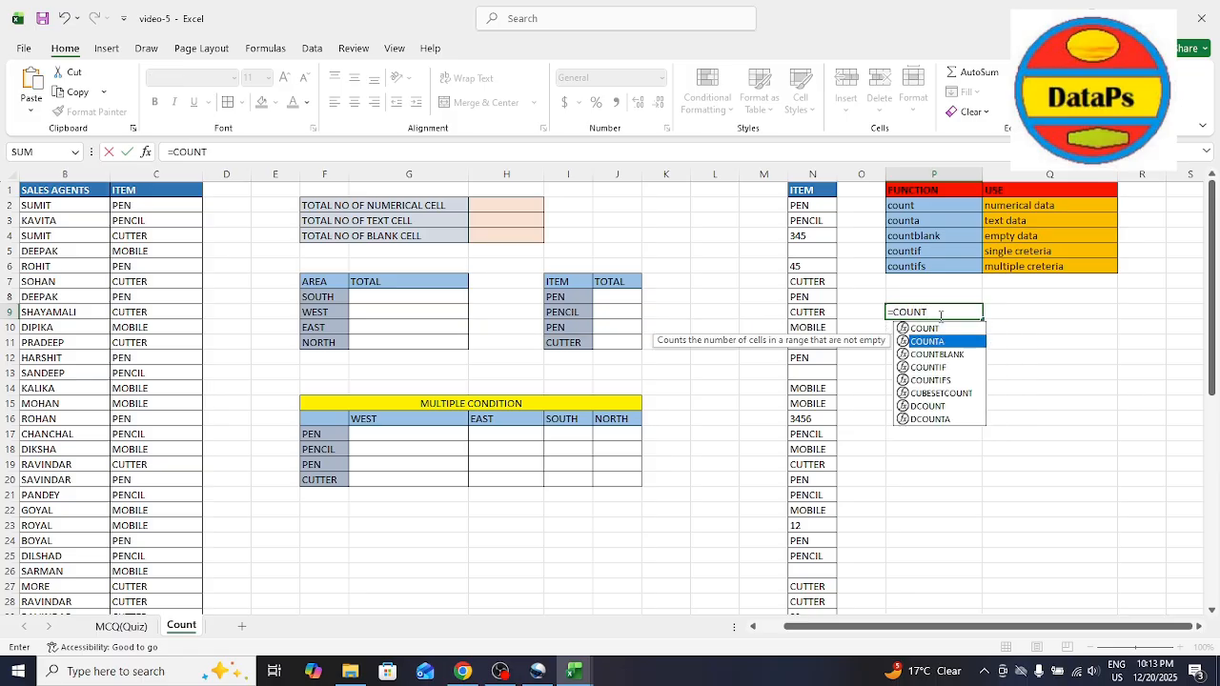
pyautogui.press('Down')
pyautogui.press('Down')
pyautogui.press('Down')
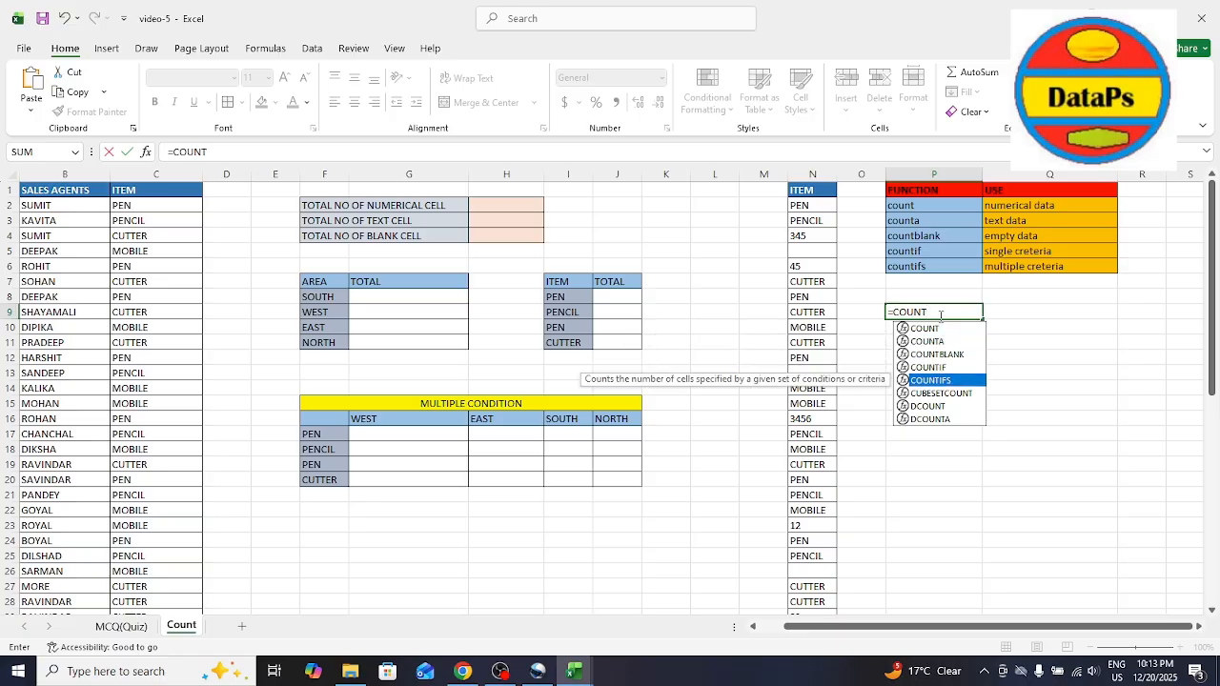
pyautogui.press('Down')
pyautogui.press('Down')
pyautogui.press('Down')
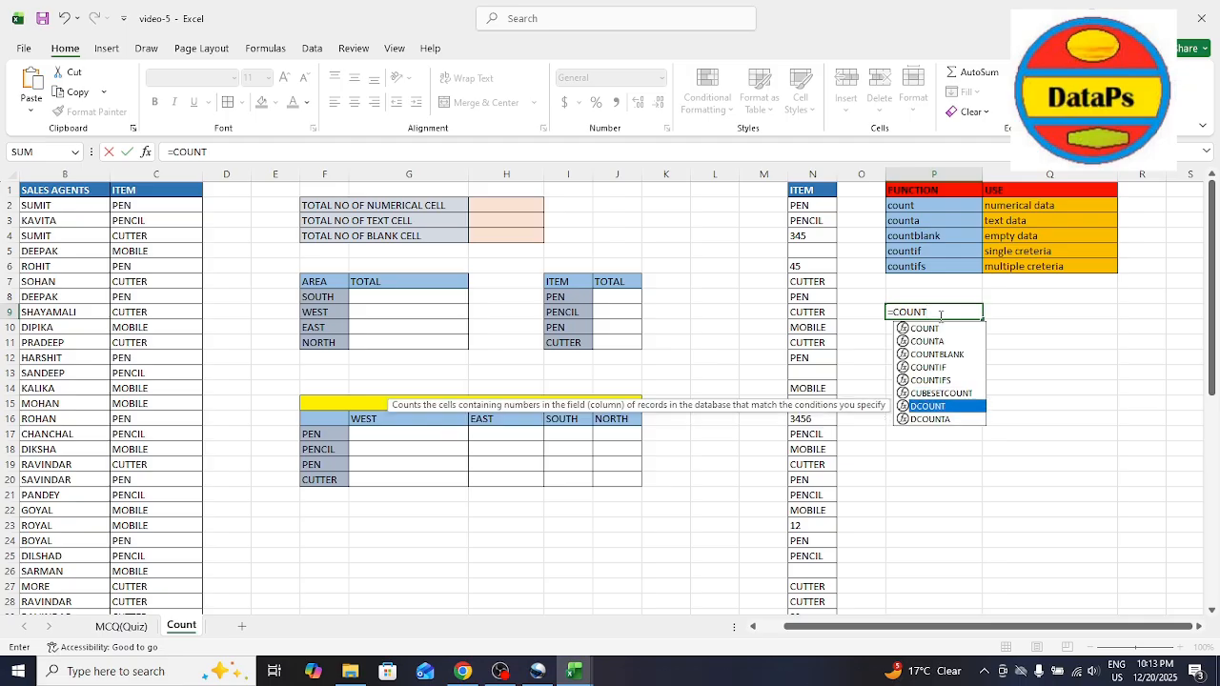
pyautogui.press('Down')
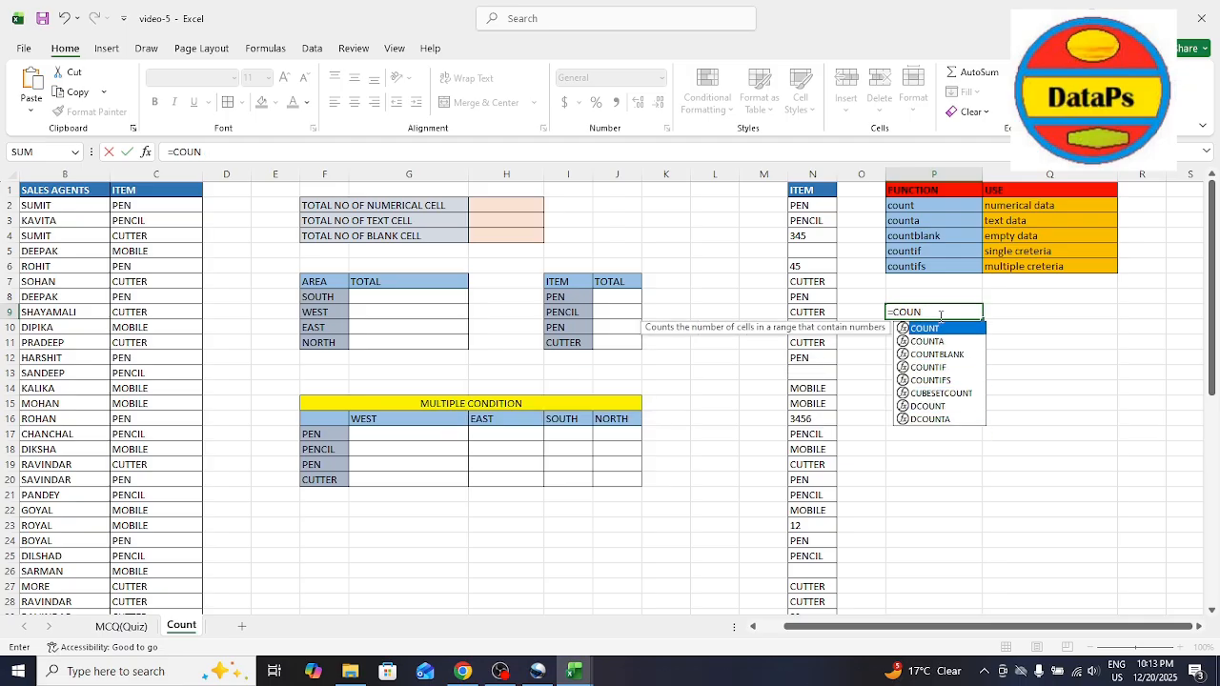
pyautogui.press('Escape')
# Review the function names in the FUNCTION column, from count down to countifs.
pyautogui.click(955, 207)
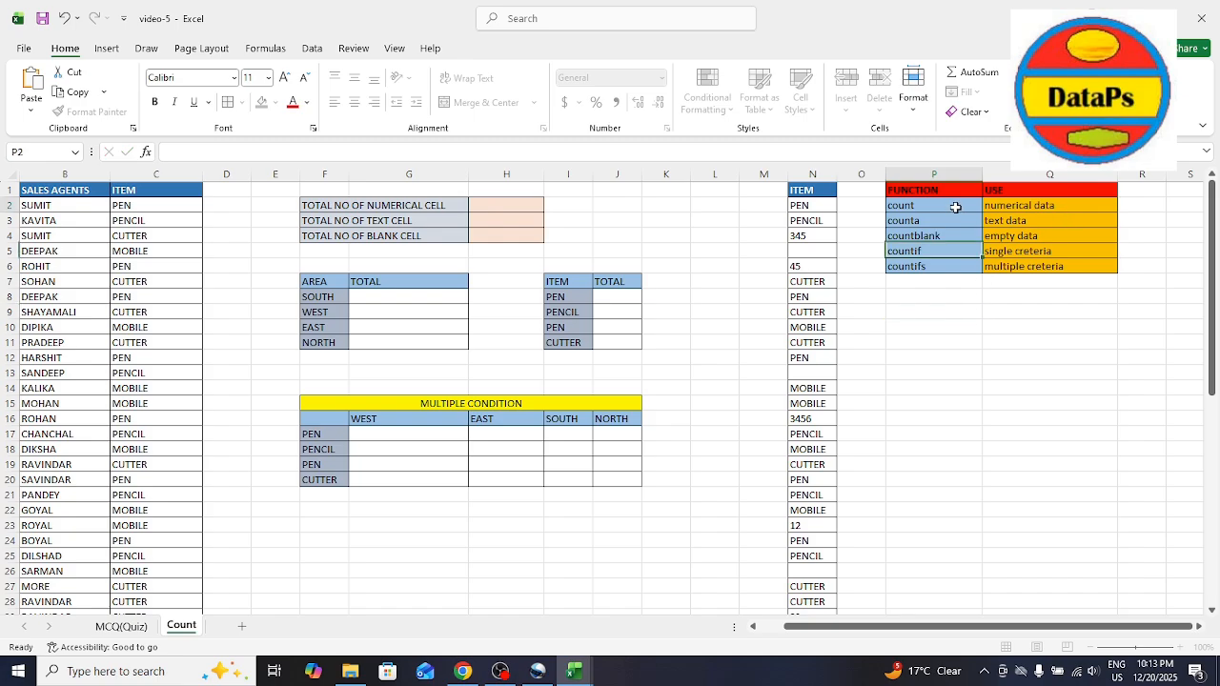
pyautogui.press('Down')
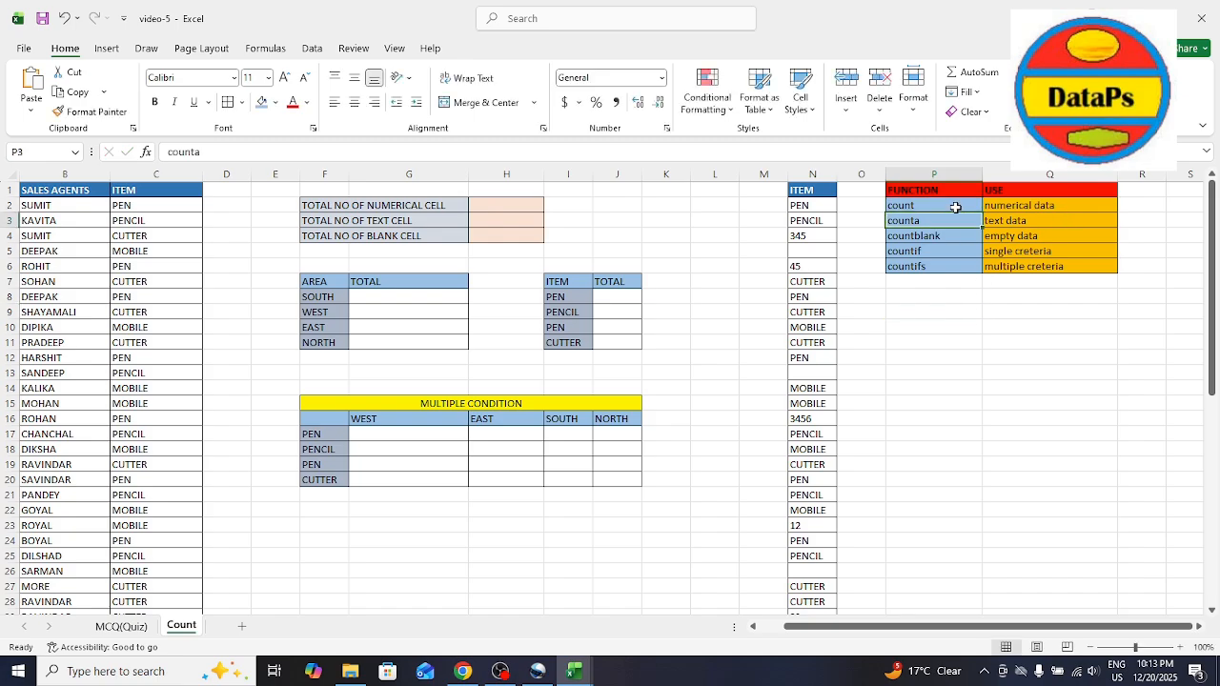
pyautogui.press('Down')
pyautogui.press('Down')
pyautogui.press('Down')
pyautogui.press('Up')
pyautogui.press('Up')
pyautogui.press('Up')
pyautogui.press('Up')
pyautogui.press('Up')
pyautogui.press('Down')
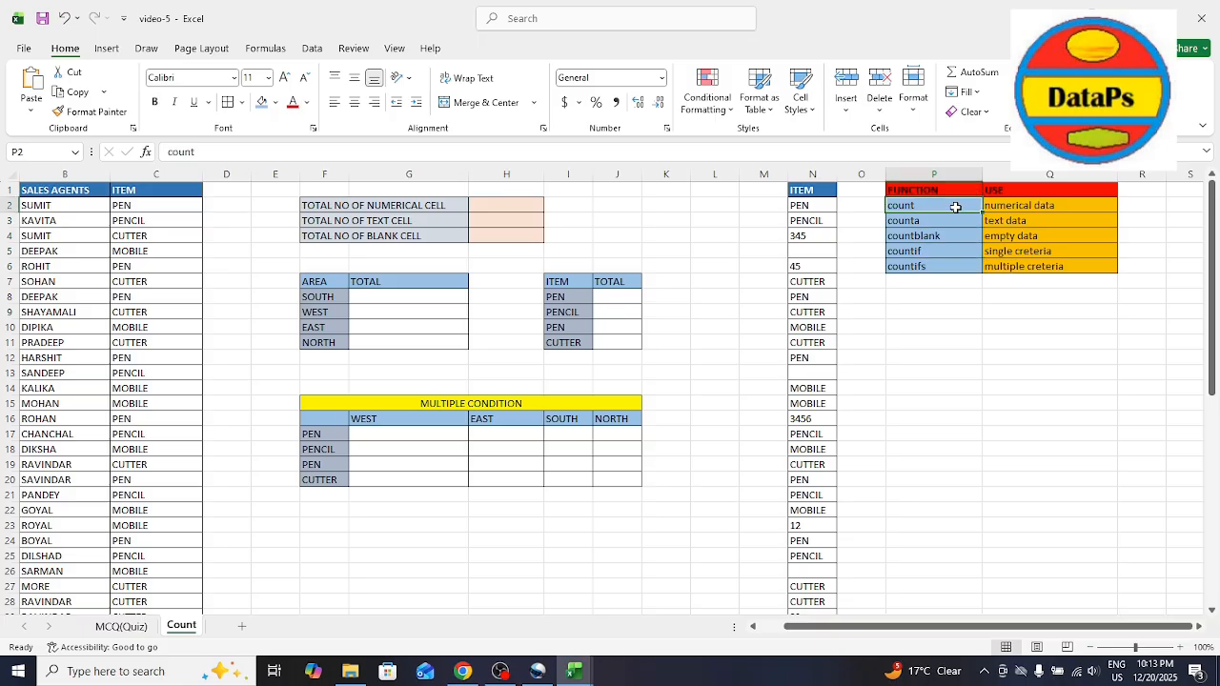
# Compare each counting function with its purpose in the USE column, row by row down to countifs.
pyautogui.press('Right')
pyautogui.press('Left')
pyautogui.press('Down')
pyautogui.press('Right')
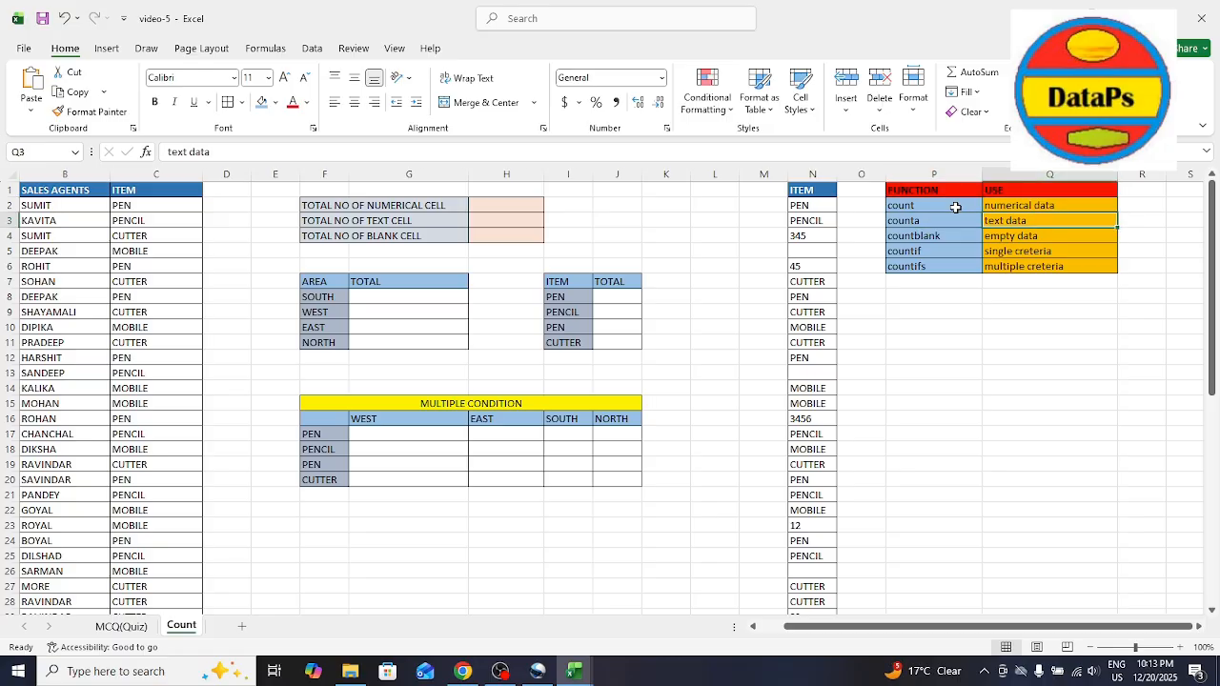
pyautogui.press('Down')
pyautogui.press('Left')
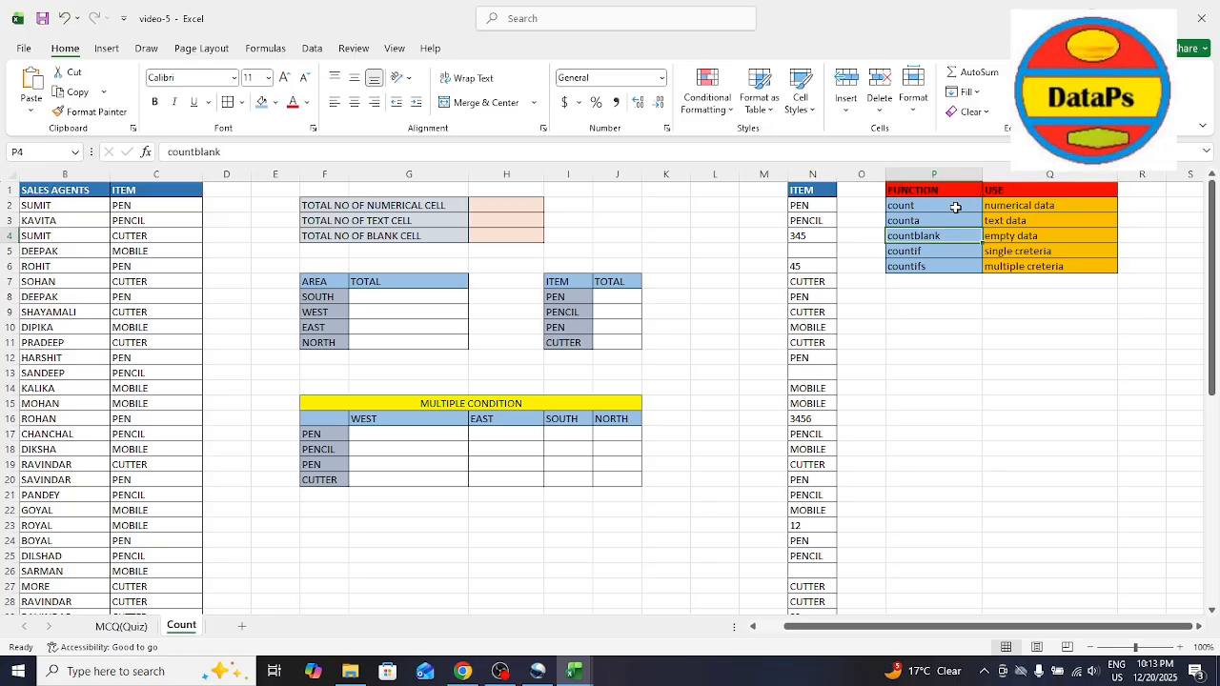
pyautogui.press('Right')
pyautogui.press('Down')
pyautogui.press('Left')
pyautogui.press('Right')
pyautogui.press('Down')
pyautogui.press('Left')
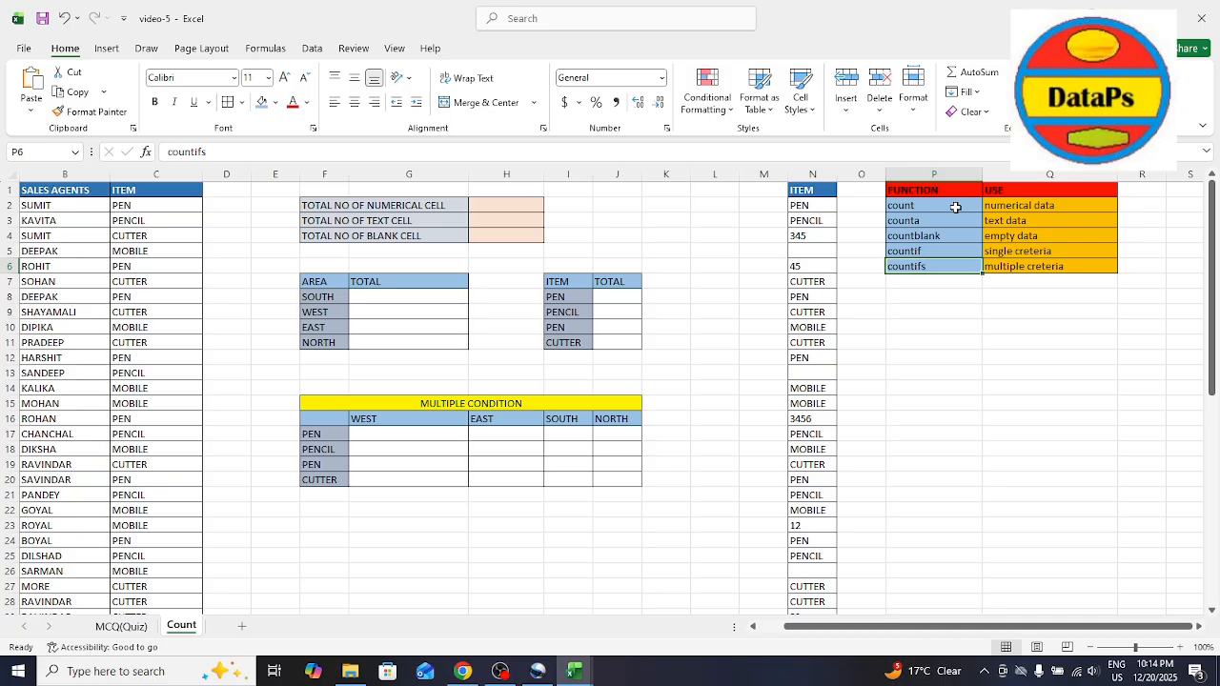
pyautogui.press('Right')
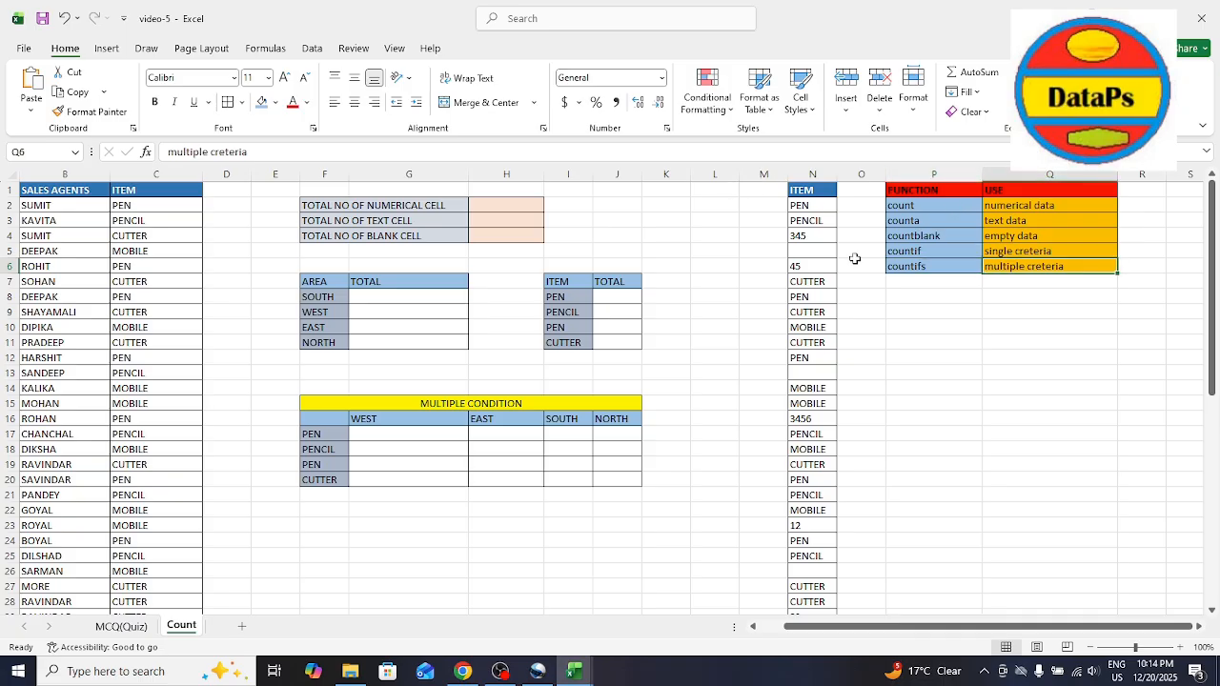
# Enter a COUNT formula over the ITEM range N2:N54 in cell H2, beside TOTAL NO OF NUMERICAL CELL.
pyautogui.click(483, 209)
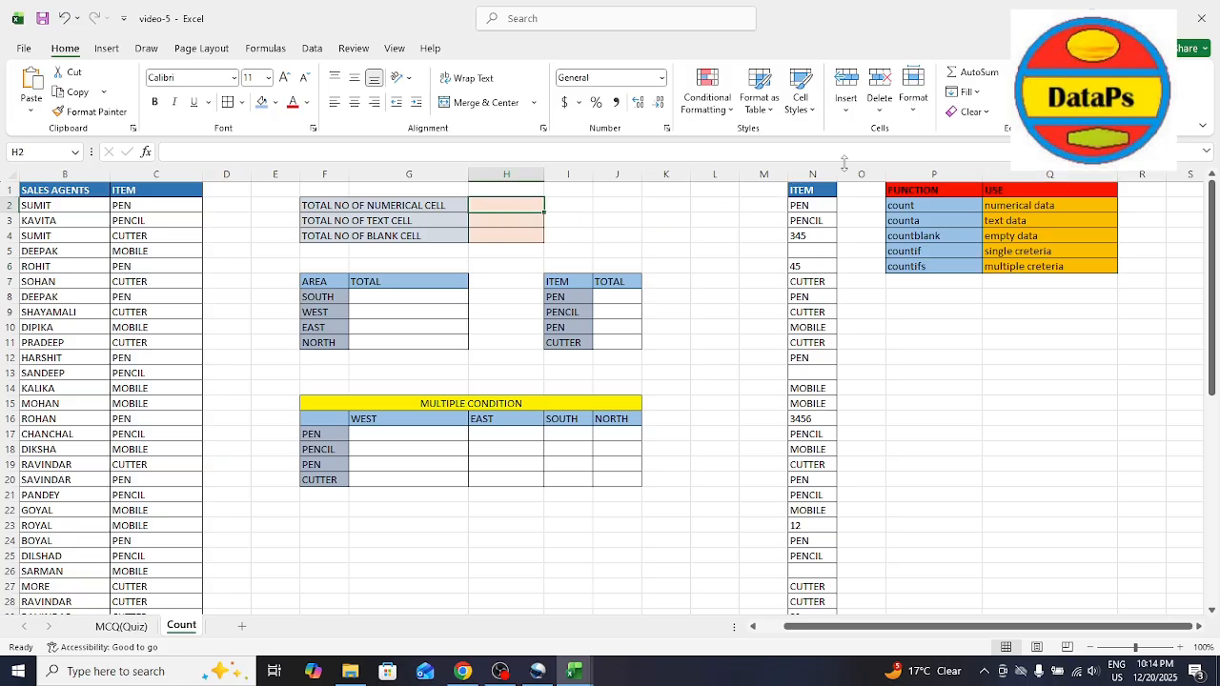
pyautogui.click(808, 173)
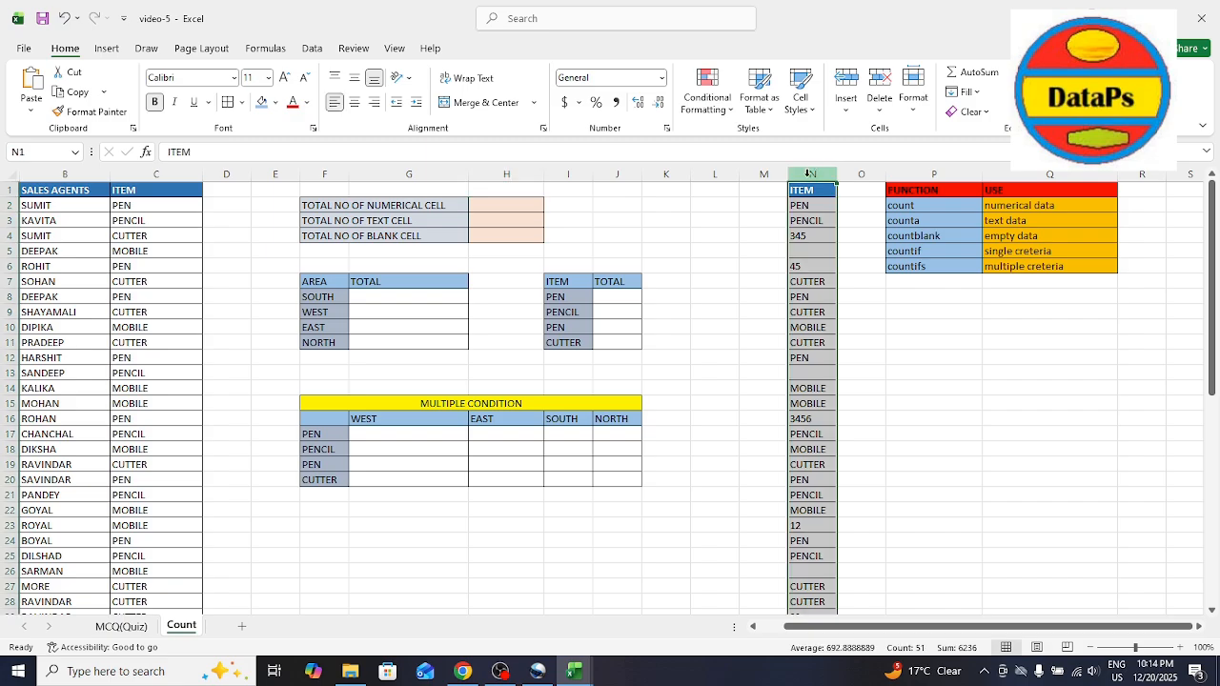
pyautogui.click(719, 202)
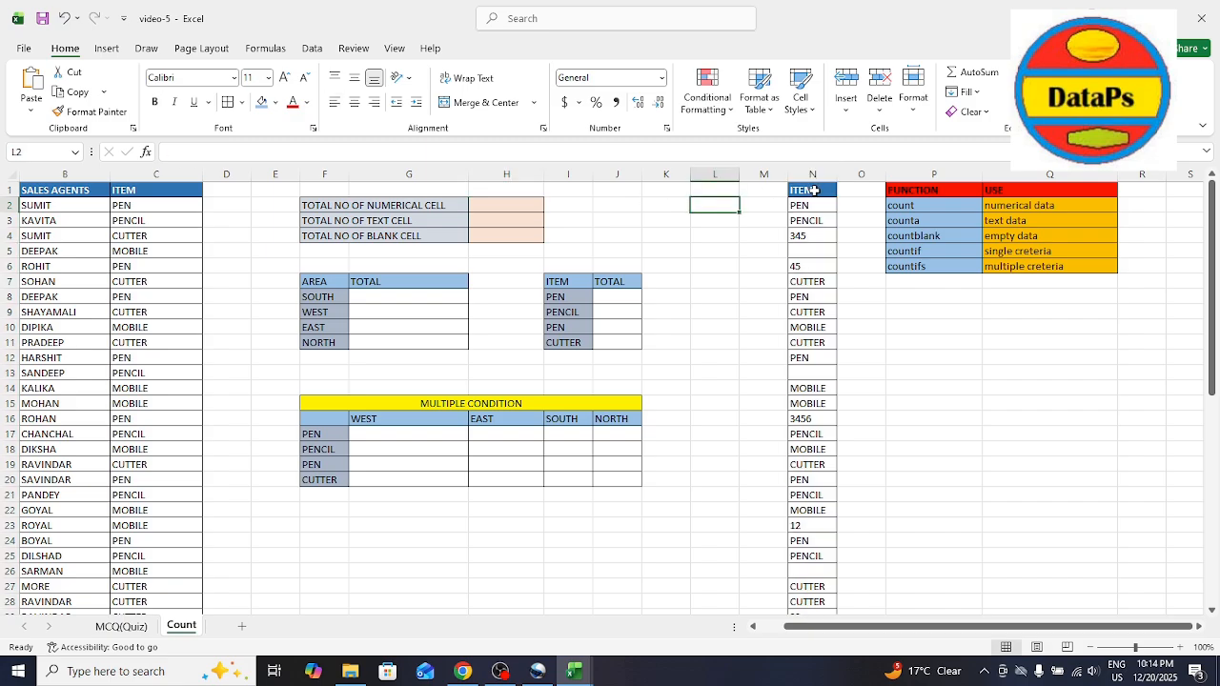
pyautogui.click(800, 190)
pyautogui.click(515, 206)
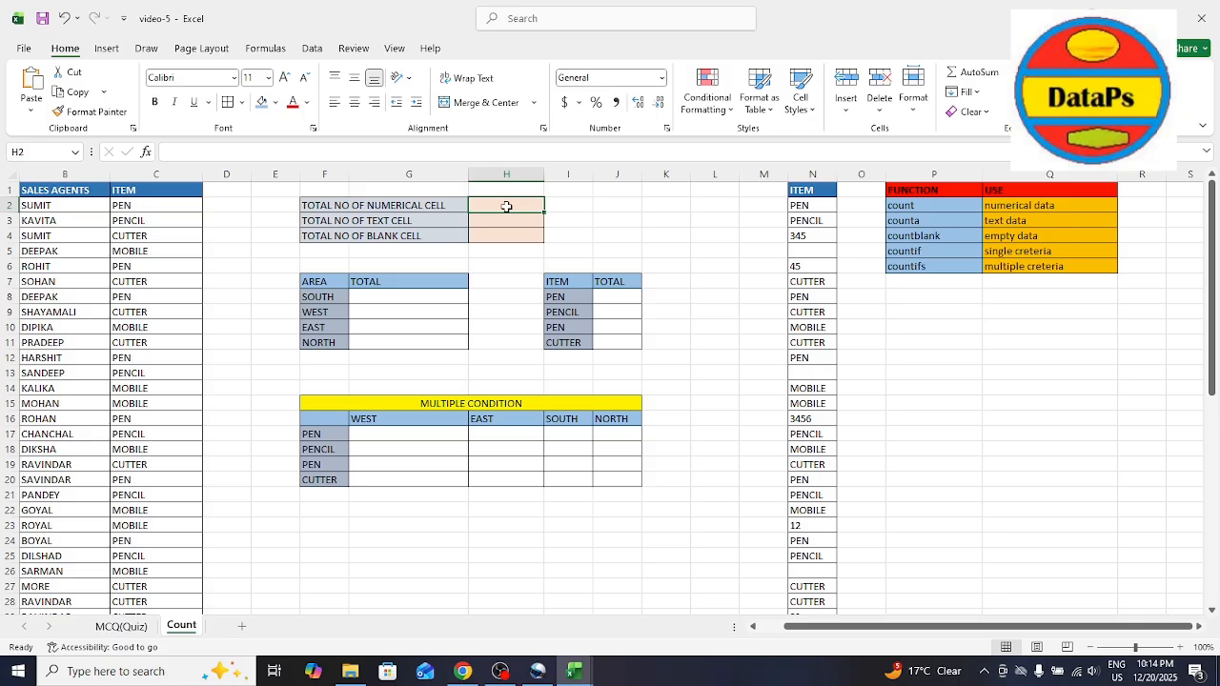
pyautogui.click(916, 204)
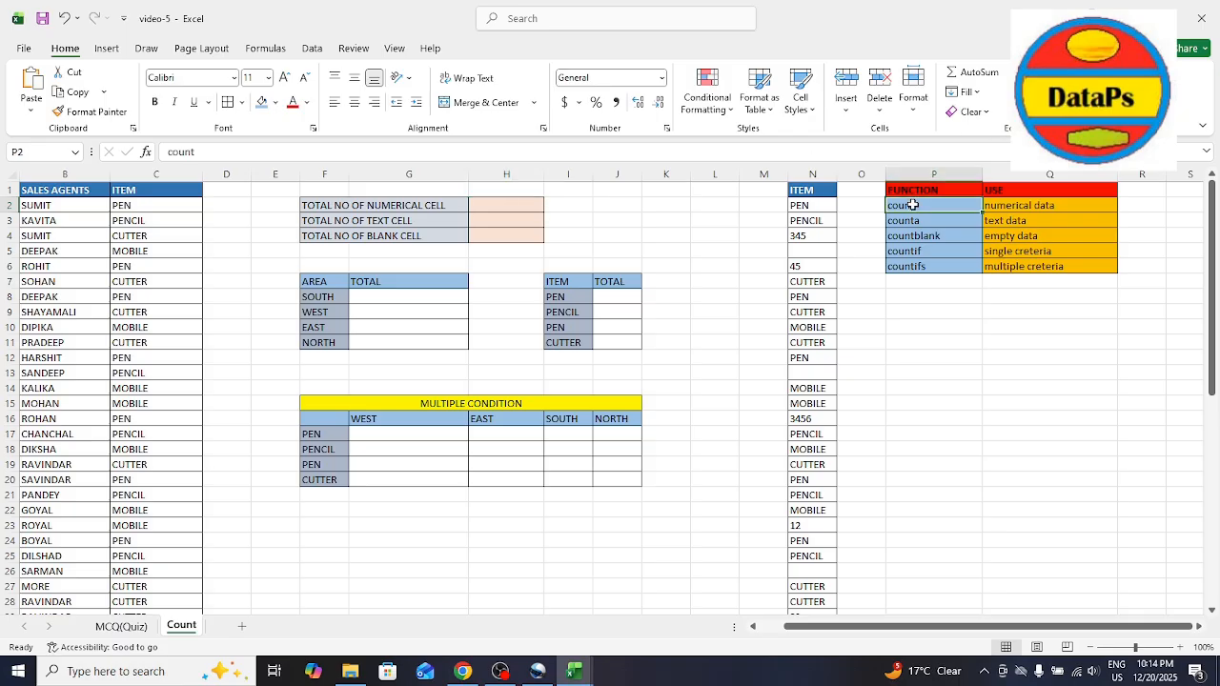
pyautogui.doubleClick(486, 205)
pyautogui.write('=COUN')
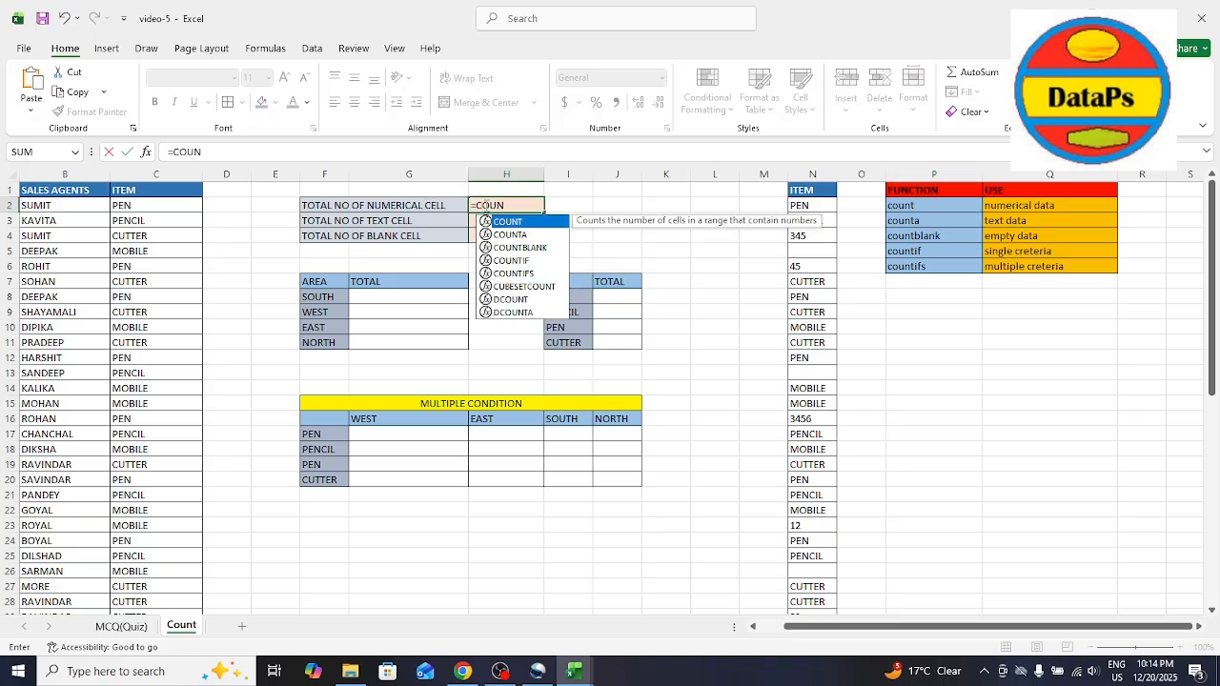
pyautogui.press('Tab')
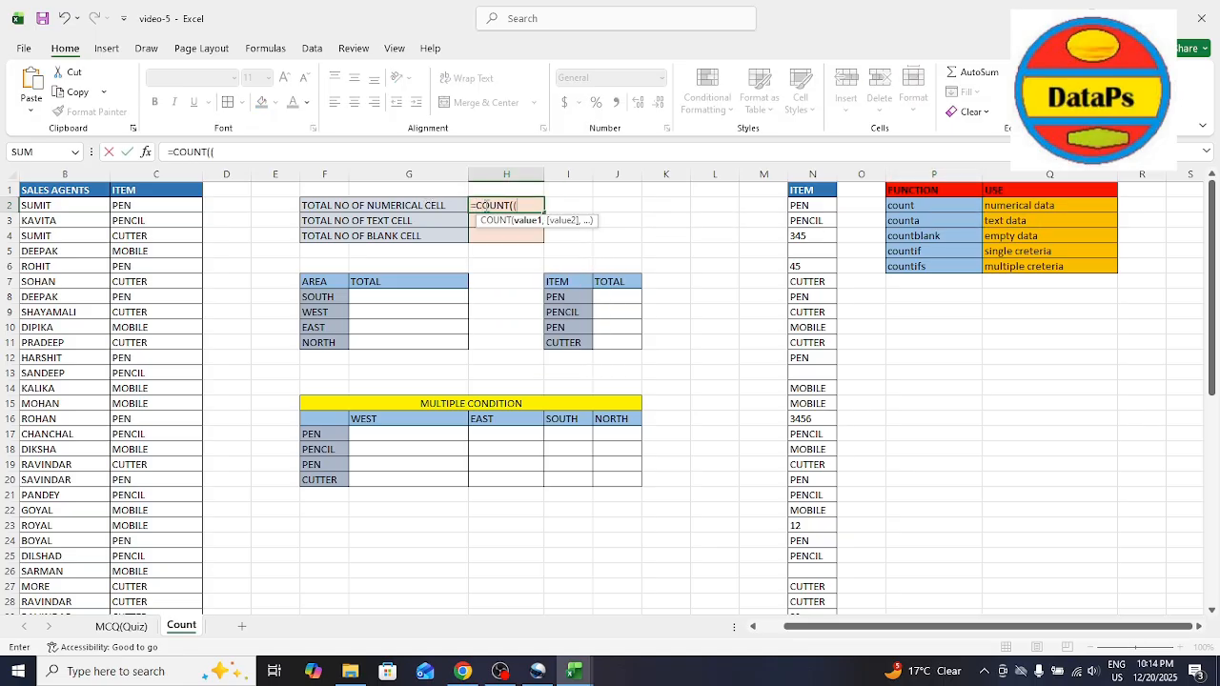
pyautogui.write('(')
pyautogui.click(808, 203)
pyautogui.hotkey('shift', 'Down')
pyautogui.hotkey('shift', 'Down')
pyautogui.hotkey('shift', 'Down')
pyautogui.hotkey('shift', 'Down')
pyautogui.hotkey('shift', 'Down')
pyautogui.hotkey('shift', 'Down')
pyautogui.hotkey('shift', 'Down')
pyautogui.hotkey('shift', 'Down')
pyautogui.hotkey('shift', 'Down')
pyautogui.hotkey('shift', 'Down')
pyautogui.hotkey('shift', 'Down')
pyautogui.hotkey('shift', 'Down')
pyautogui.hotkey('shift', 'Down')
pyautogui.hotkey('shift', 'Down')
pyautogui.hotkey('shift', 'Down')
pyautogui.hotkey('shift', 'Down')
pyautogui.hotkey('shift', 'Down')
pyautogui.hotkey('shift', 'Down')
pyautogui.hotkey('shift', 'Down')
pyautogui.hotkey('shift', 'Down')
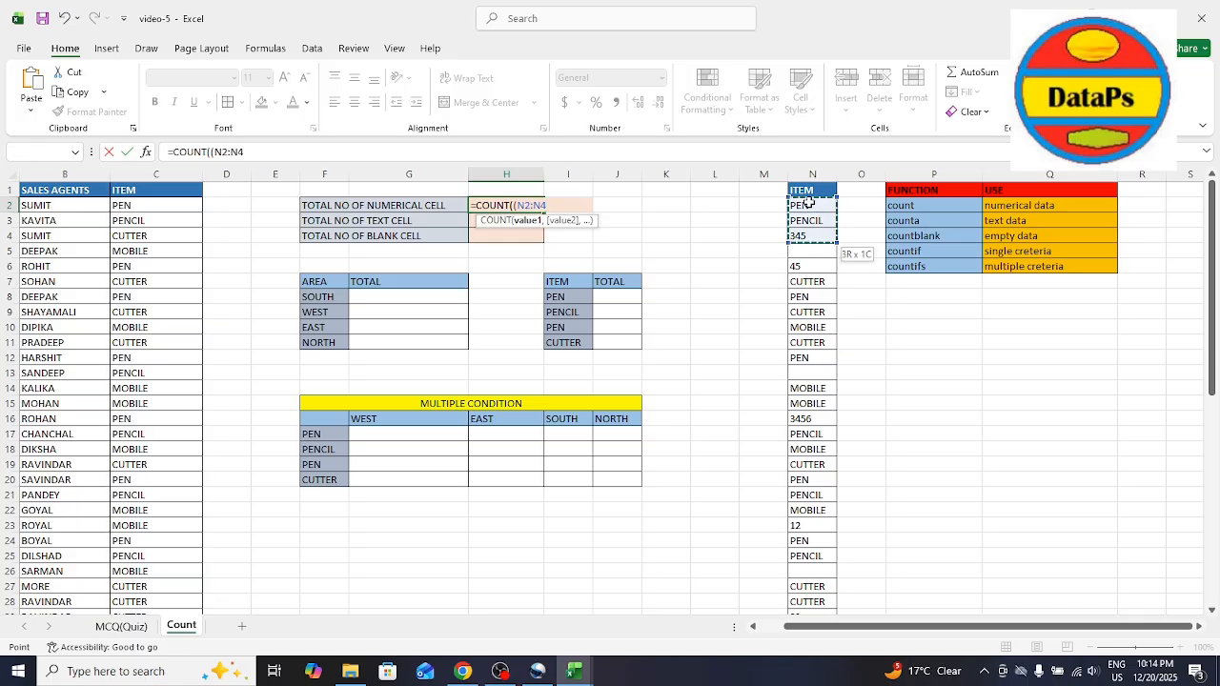
pyautogui.hotkey('shift', 'Down')
pyautogui.hotkey('shift', 'Up')
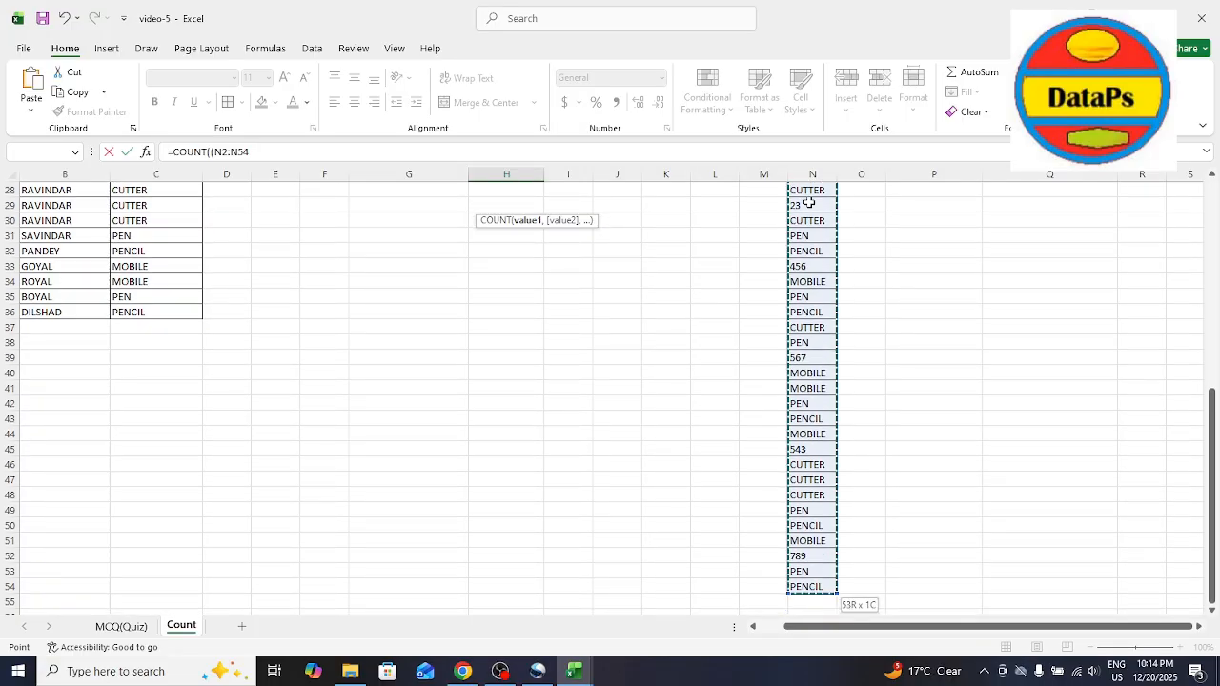
pyautogui.press('Return')
pyautogui.press('Return')
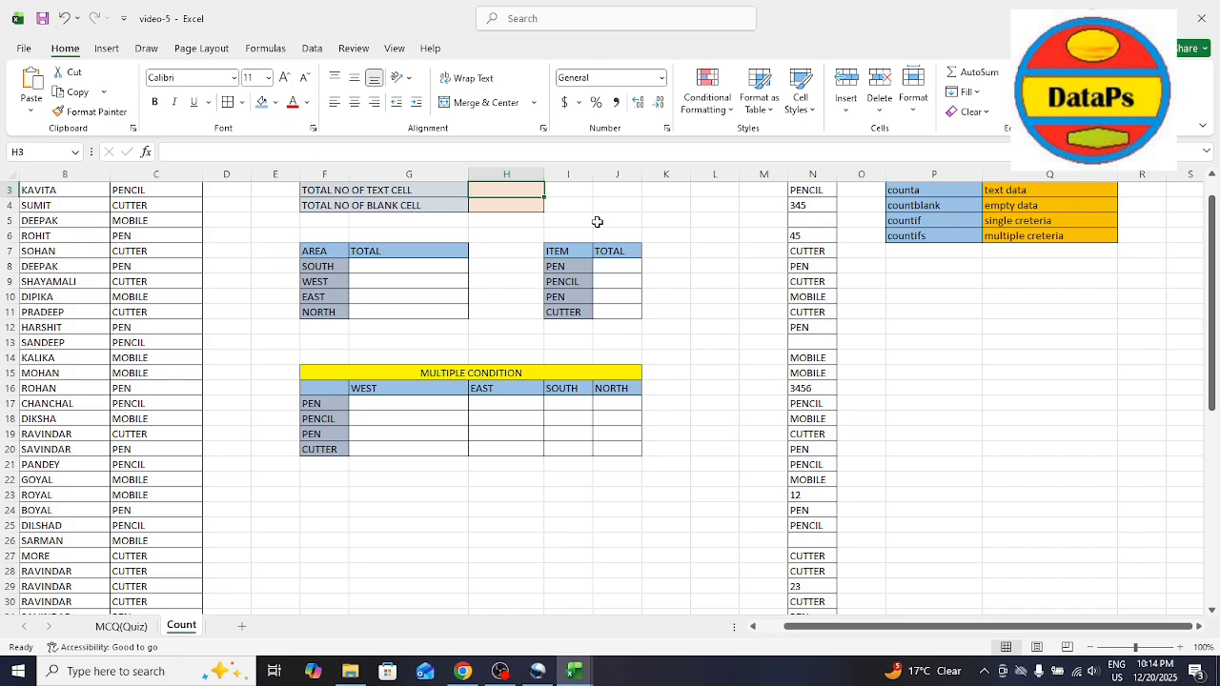
# Check the numeric entries in the ITEM list N2:N54 against the total of numerical cells in H2.
pyautogui.moveTo(1212, 277); pyautogui.dragTo(1208, 233)
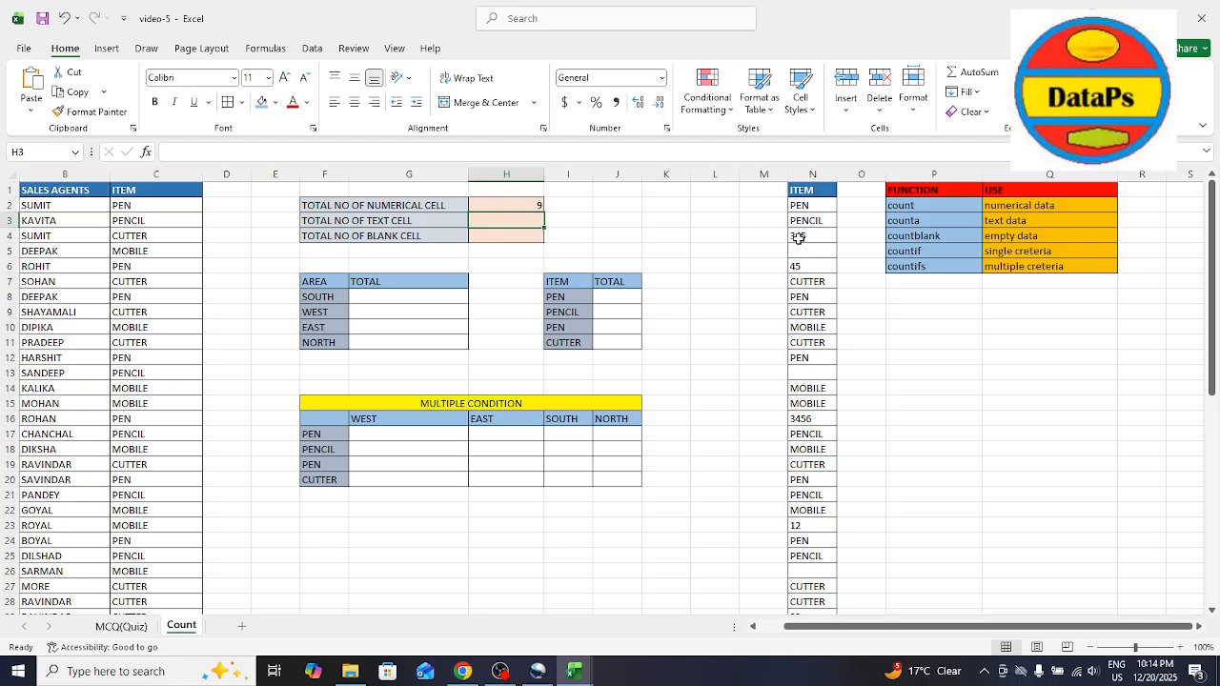
pyautogui.click(813, 234)
pyautogui.press('Down')
pyautogui.press('Down')
pyautogui.press('Down')
pyautogui.press('Down')
pyautogui.press('Down')
pyautogui.press('Down')
pyautogui.press('Down')
pyautogui.press('Down')
pyautogui.press('Down')
pyautogui.press('Down')
pyautogui.press('Down')
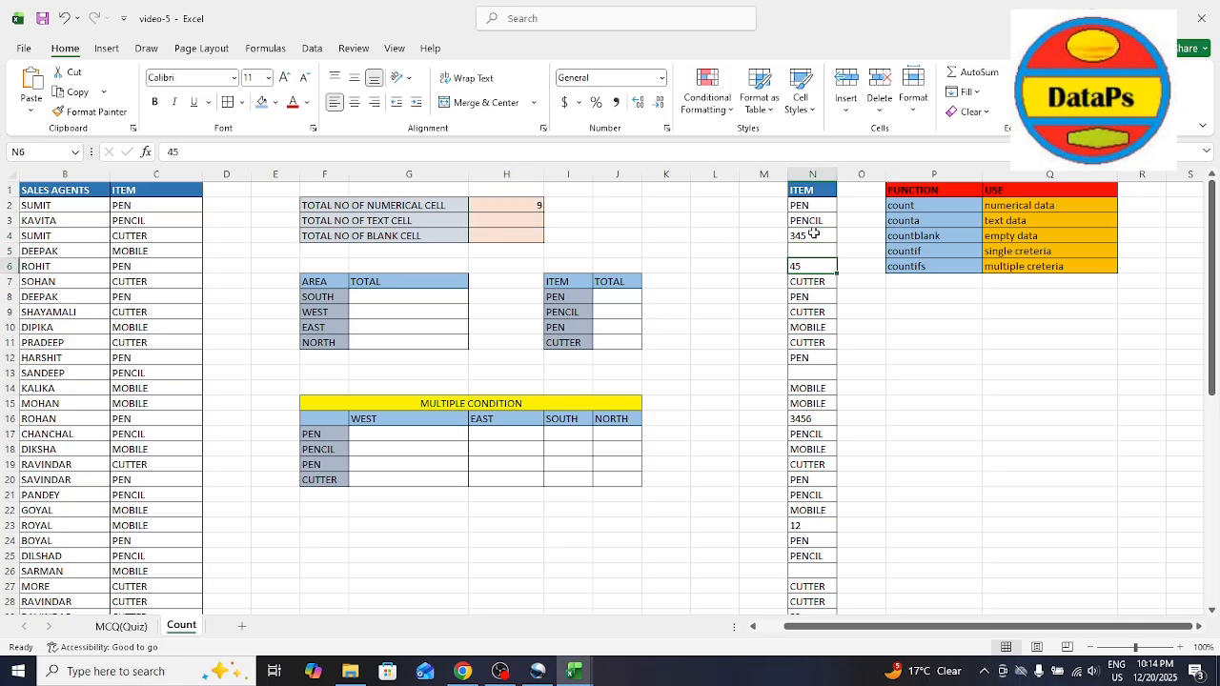
pyautogui.press('Down')
pyautogui.press('Down')
pyautogui.press('Down')
pyautogui.press('Down')
pyautogui.press('Down')
pyautogui.press('Down')
pyautogui.press('Down')
pyautogui.press('Down')
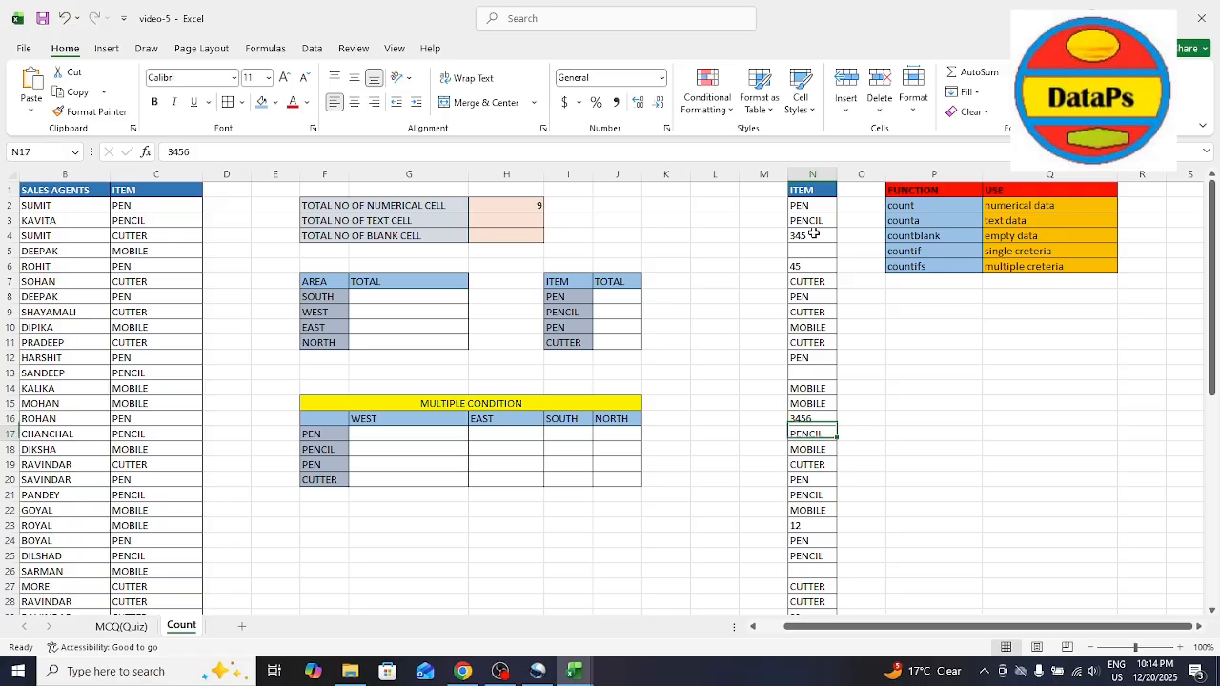
pyautogui.press('Down')
pyautogui.press('Down')
pyautogui.press('Down')
pyautogui.press('Down')
pyautogui.press('Down')
pyautogui.press('Down')
pyautogui.press('Down')
pyautogui.press('Down')
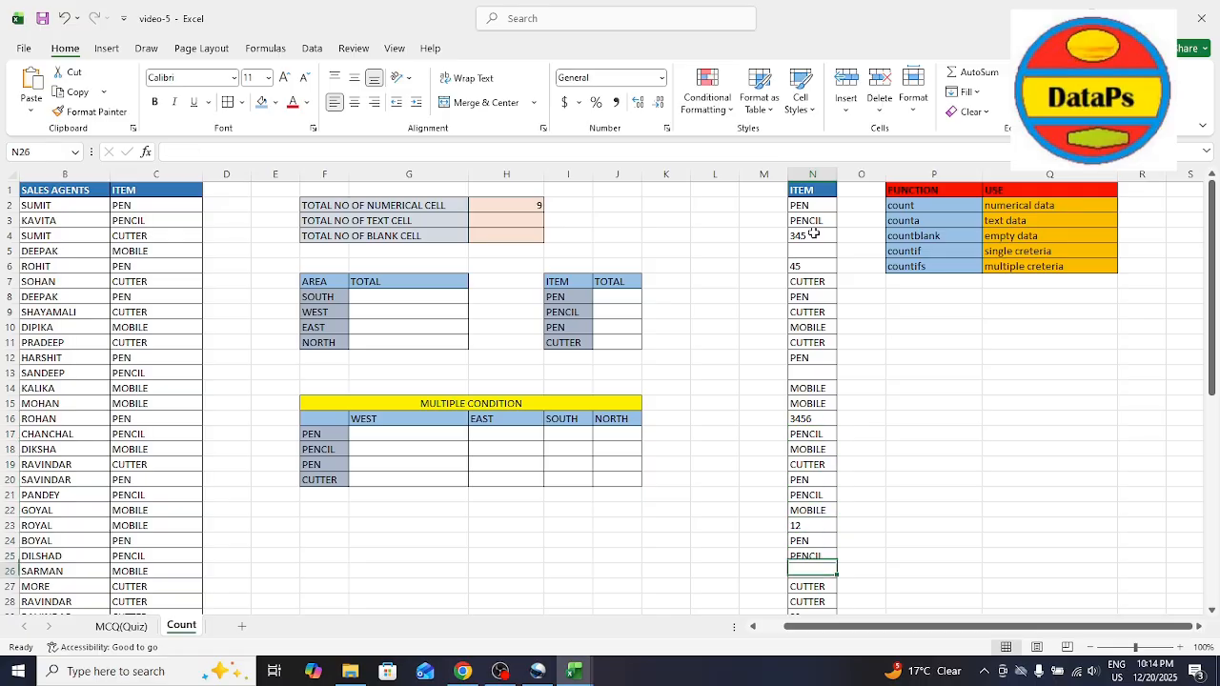
pyautogui.press('Down')
pyautogui.press('Down')
pyautogui.press('Down')
pyautogui.press('Down')
pyautogui.press('Down')
pyautogui.press('Down')
pyautogui.press('Down')
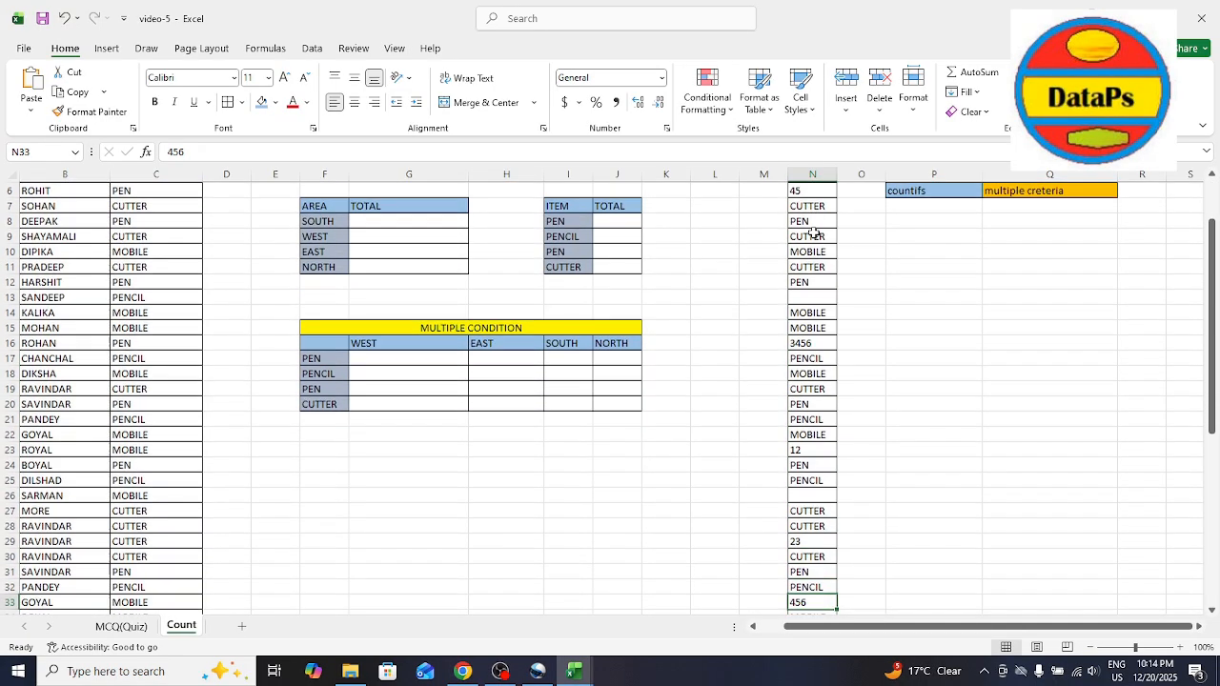
pyautogui.press('Down')
pyautogui.press('Down')
pyautogui.press('Down')
pyautogui.press('Down')
pyautogui.press('Down')
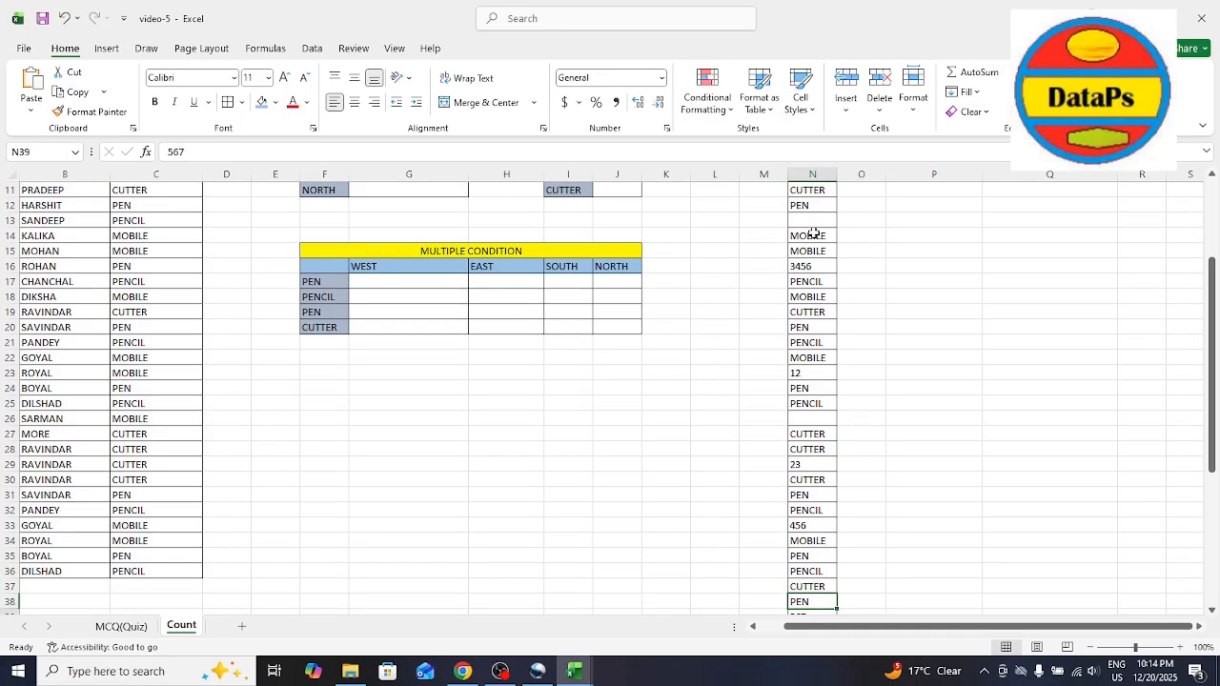
pyautogui.press('Down')
pyautogui.press('Down')
pyautogui.press('Down')
pyautogui.press('Down')
pyautogui.press('Down')
pyautogui.press('Down')
pyautogui.press('Down')
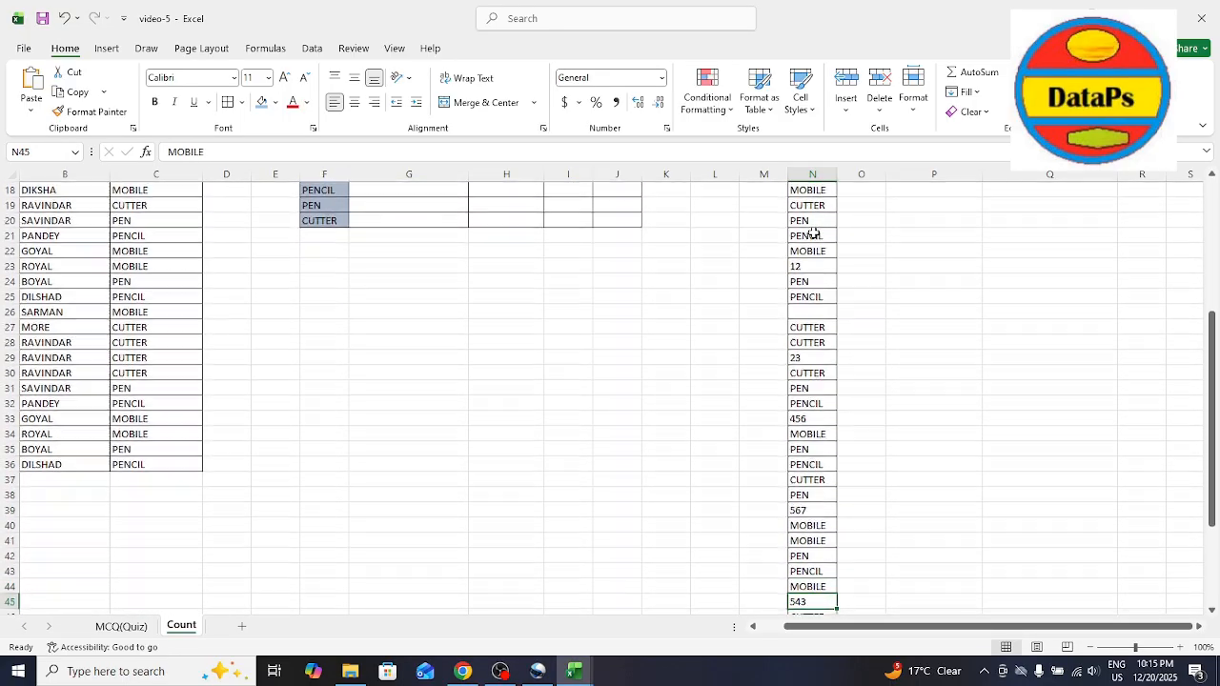
pyautogui.press('Down')
pyautogui.press('Down')
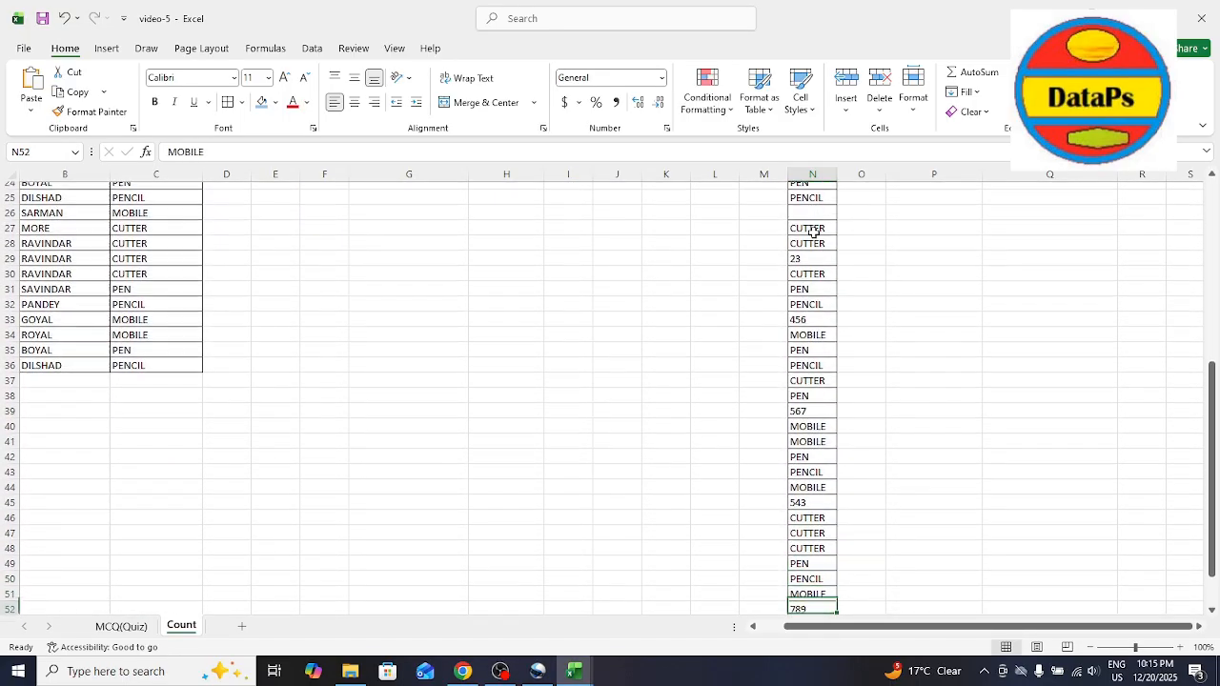
pyautogui.press('Down')
pyautogui.press('Down')
pyautogui.press('Down')
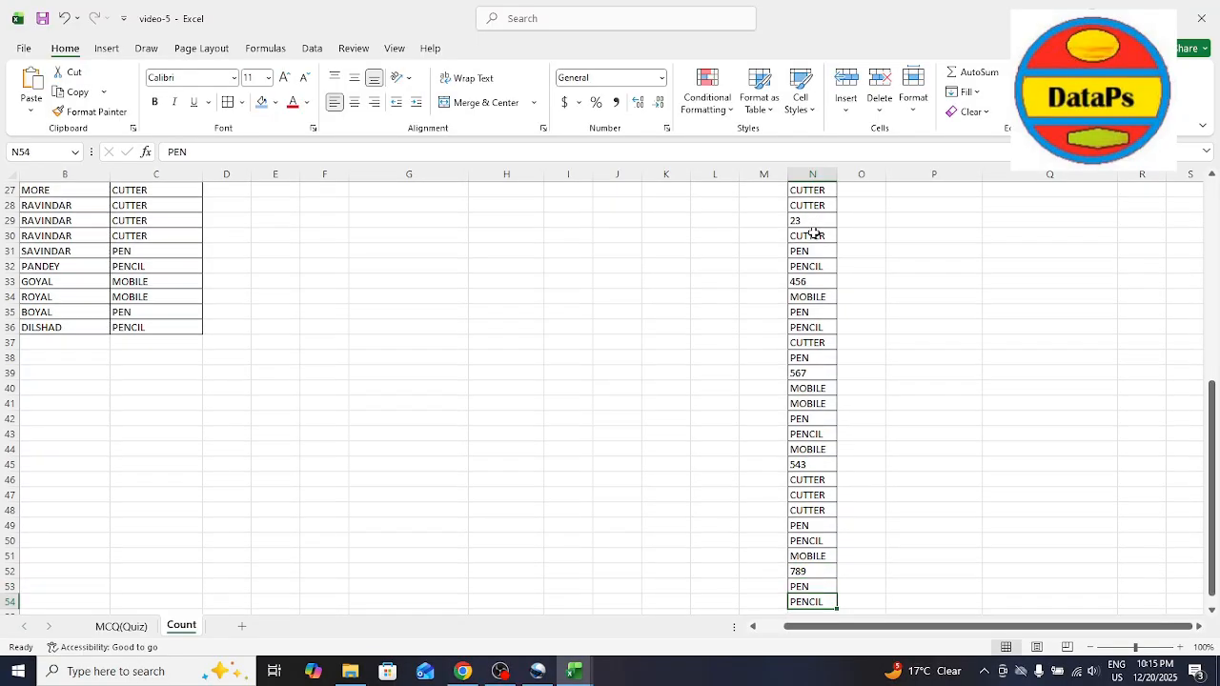
pyautogui.press('Left')
pyautogui.press('Left')
pyautogui.press('Left')
pyautogui.press('Left')
pyautogui.press('Left')
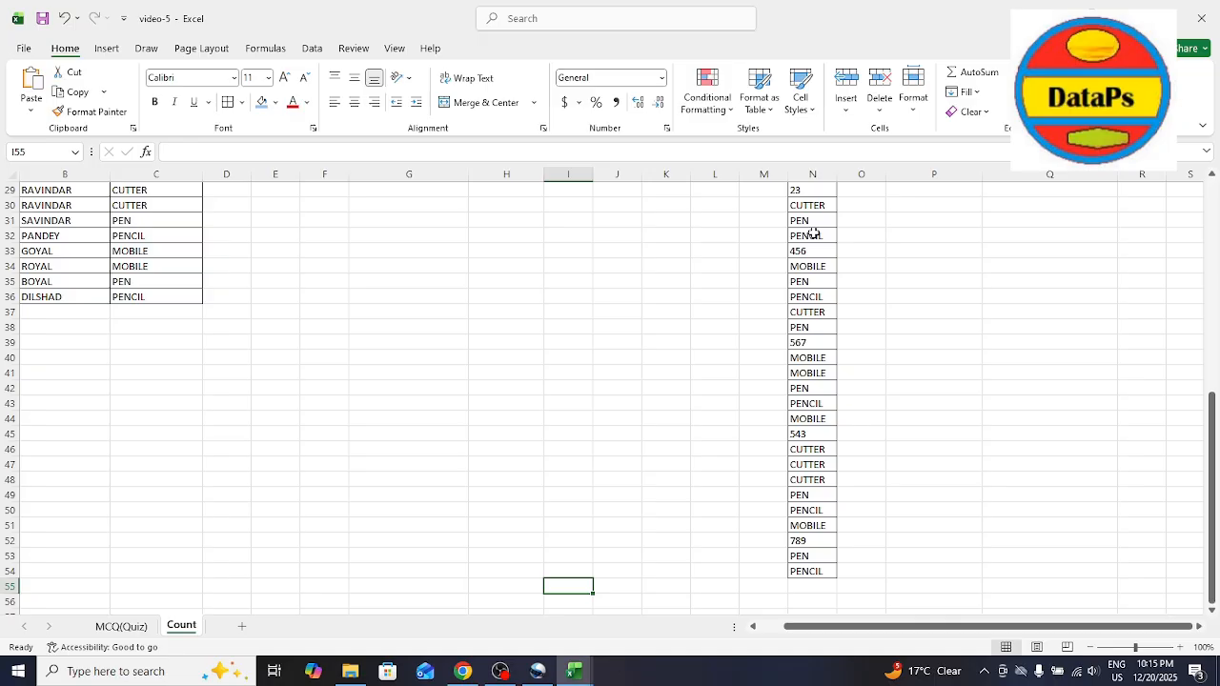
pyautogui.press('Up')
pyautogui.press('Up')
pyautogui.press('Up')
pyautogui.press('Up')
pyautogui.press('Up')
pyautogui.press('Up')
pyautogui.press('Up')
pyautogui.press('Up')
pyautogui.press('Up')
pyautogui.press('Up')
pyautogui.press('Up')
pyautogui.press('Up')
pyautogui.press('Up')
pyautogui.press('Up')
pyautogui.press('Up')
pyautogui.press('Up')
pyautogui.press('Up')
pyautogui.press('Up')
pyautogui.press('Up')
pyautogui.press('Up')
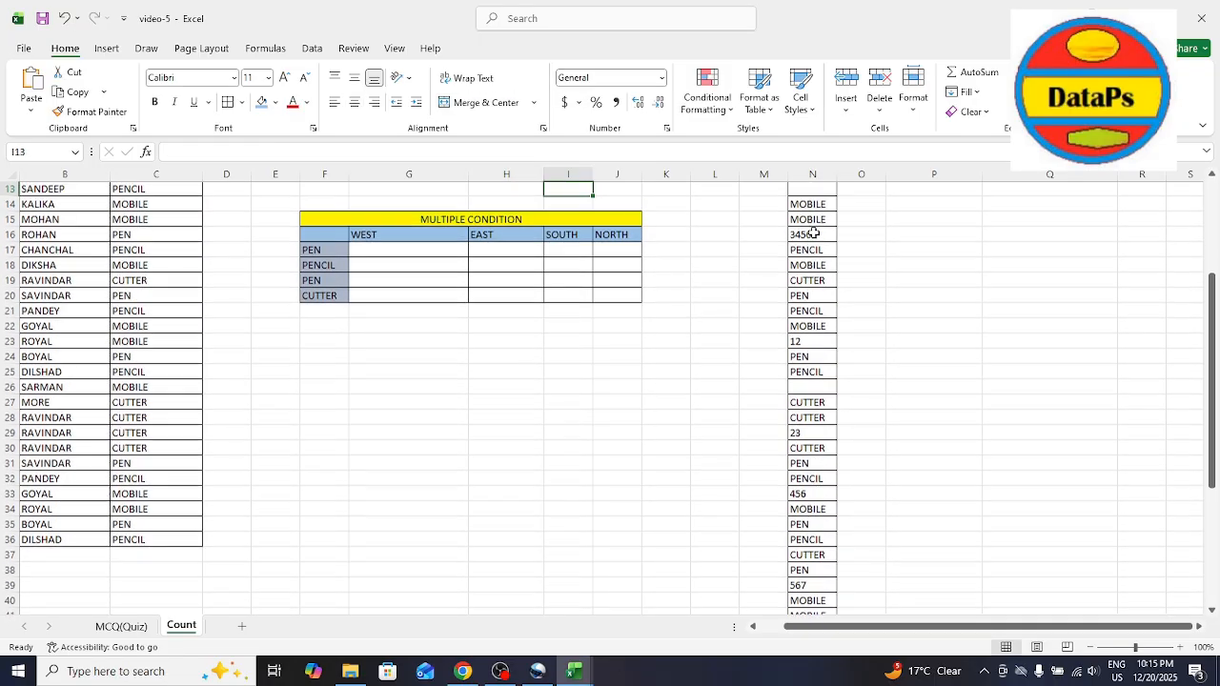
pyautogui.press('Up')
pyautogui.press('Up')
pyautogui.press('Up')
pyautogui.press('Up')
pyautogui.press('Up')
pyautogui.press('Up')
pyautogui.press('Up')
pyautogui.press('Up')
pyautogui.press('Up')
pyautogui.press('Up')
pyautogui.press('Up')
pyautogui.press('Down')
pyautogui.press('Down')
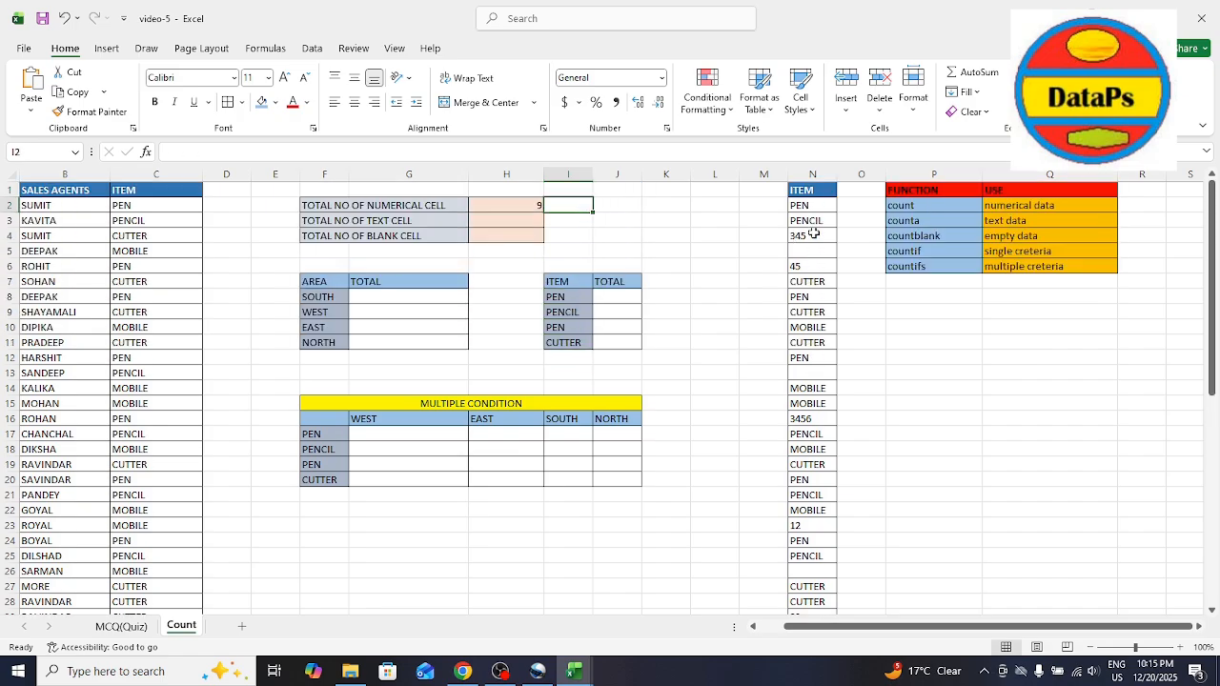
# Enter a COUNTA formula over the ITEM range N2:N54 in cell H3, beside TOTAL NO OF TEXT CELL.
pyautogui.press('Left')
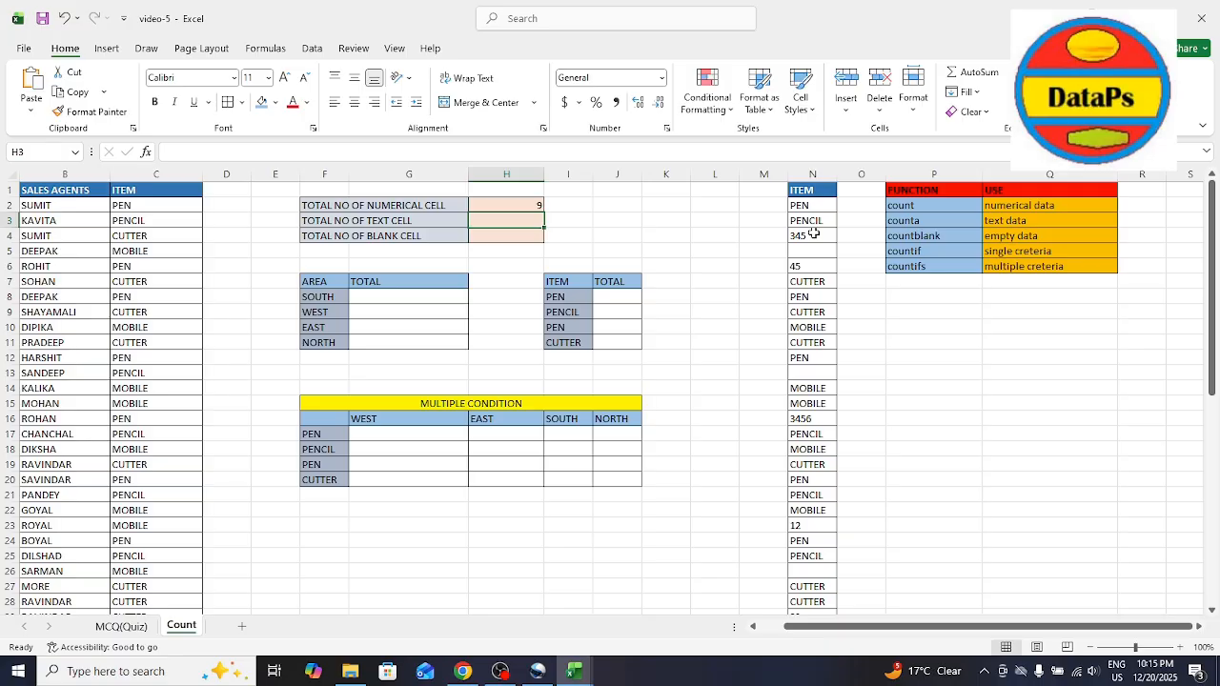
pyautogui.write('=COUN')
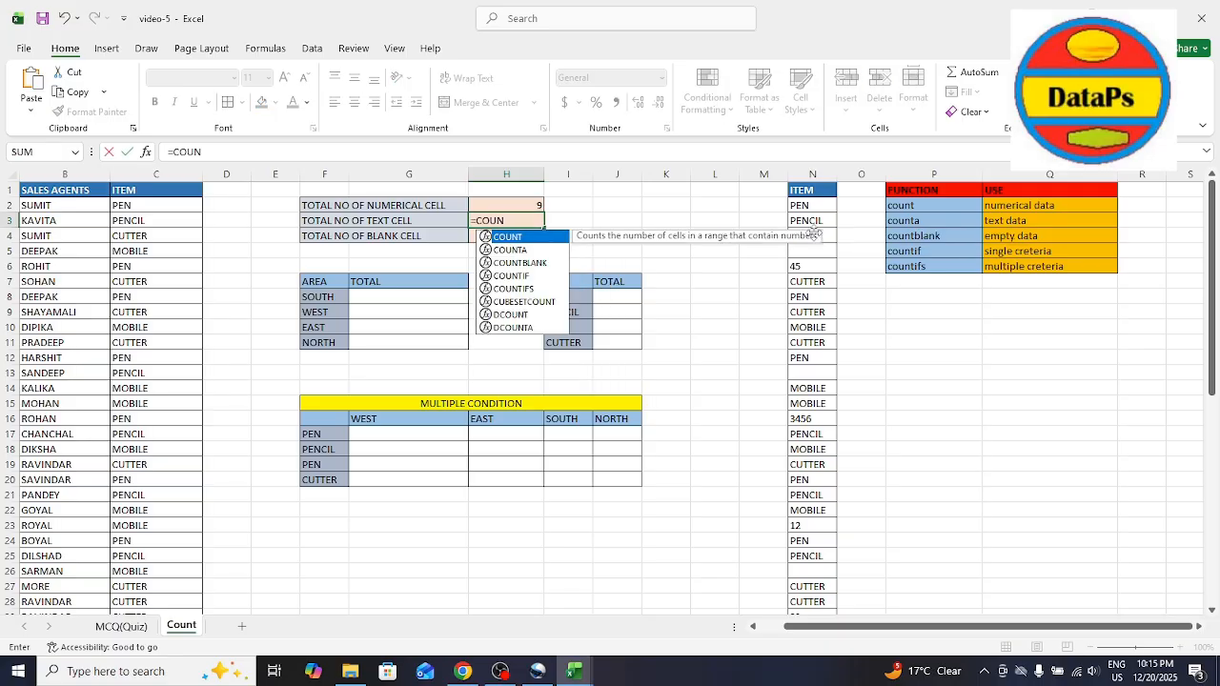
pyautogui.press('Down')
pyautogui.press('Tab')
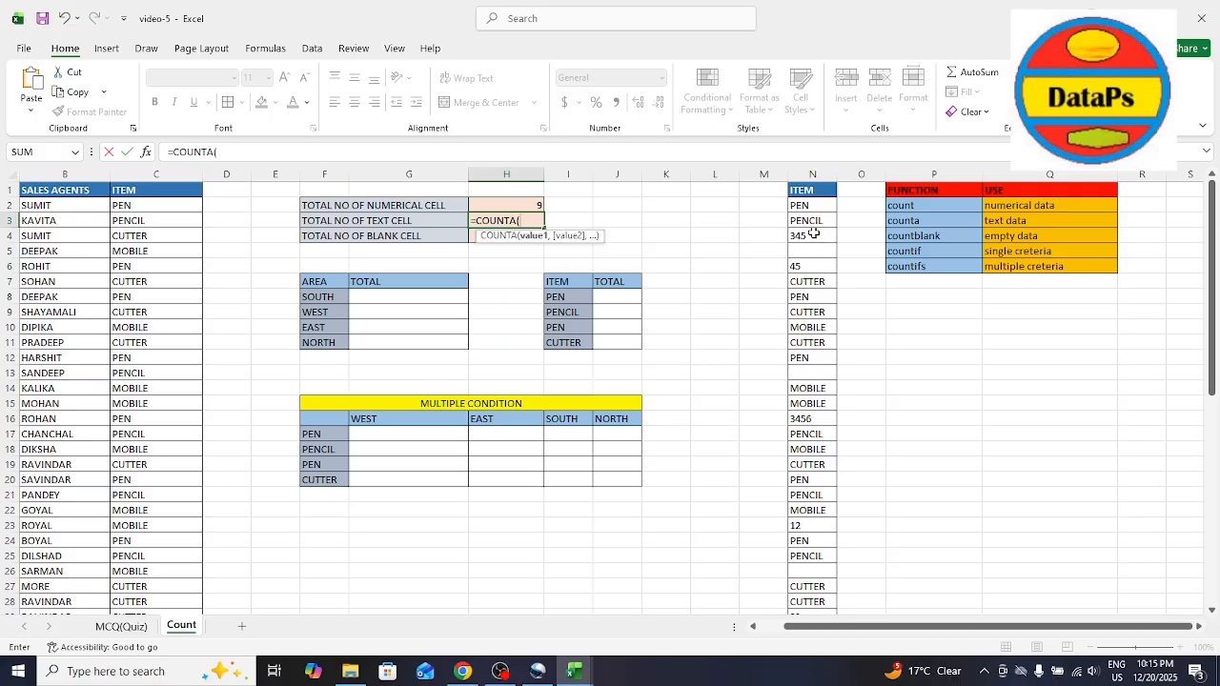
pyautogui.click(816, 207)
pyautogui.hotkey('ctrl', 'shift', 'Down')
pyautogui.hotkey('ctrl', 'shift', 'Down')
pyautogui.hotkey('ctrl', 'shift', 'Down')
pyautogui.hotkey('ctrl', 'shift', 'Down')
pyautogui.hotkey('ctrl', 'shift', 'Down')
pyautogui.hotkey('ctrl', 'shift', 'Down')
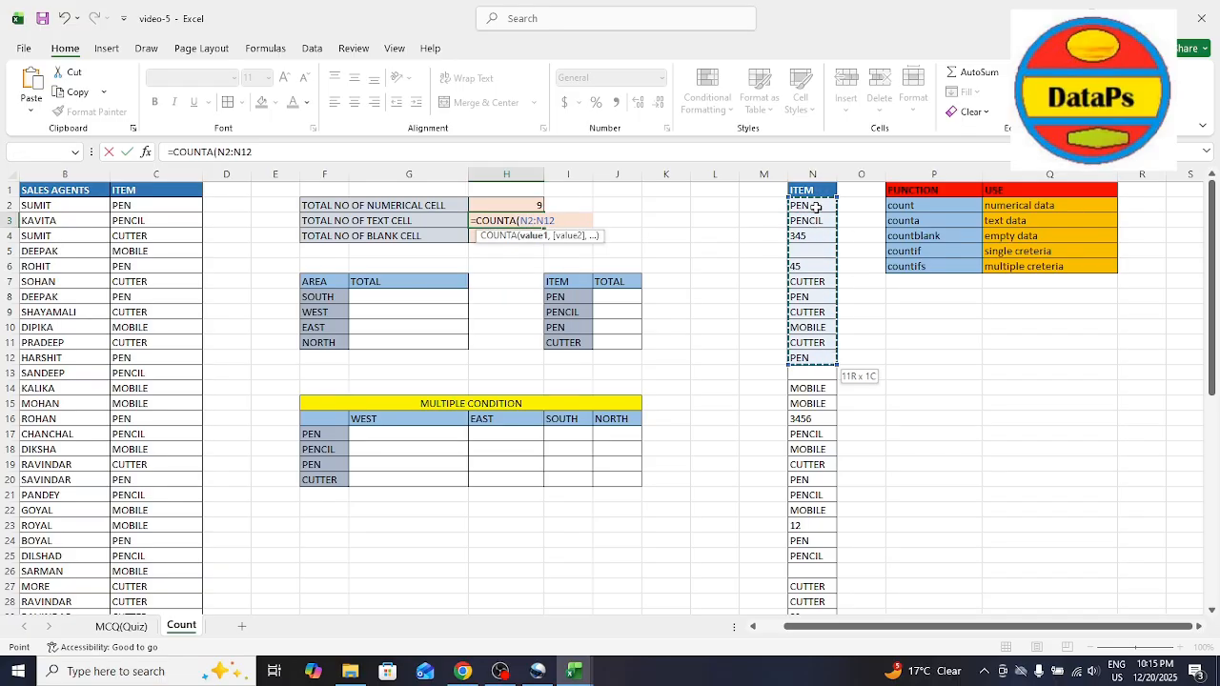
pyautogui.hotkey('ctrl', 'shift', 'Up')
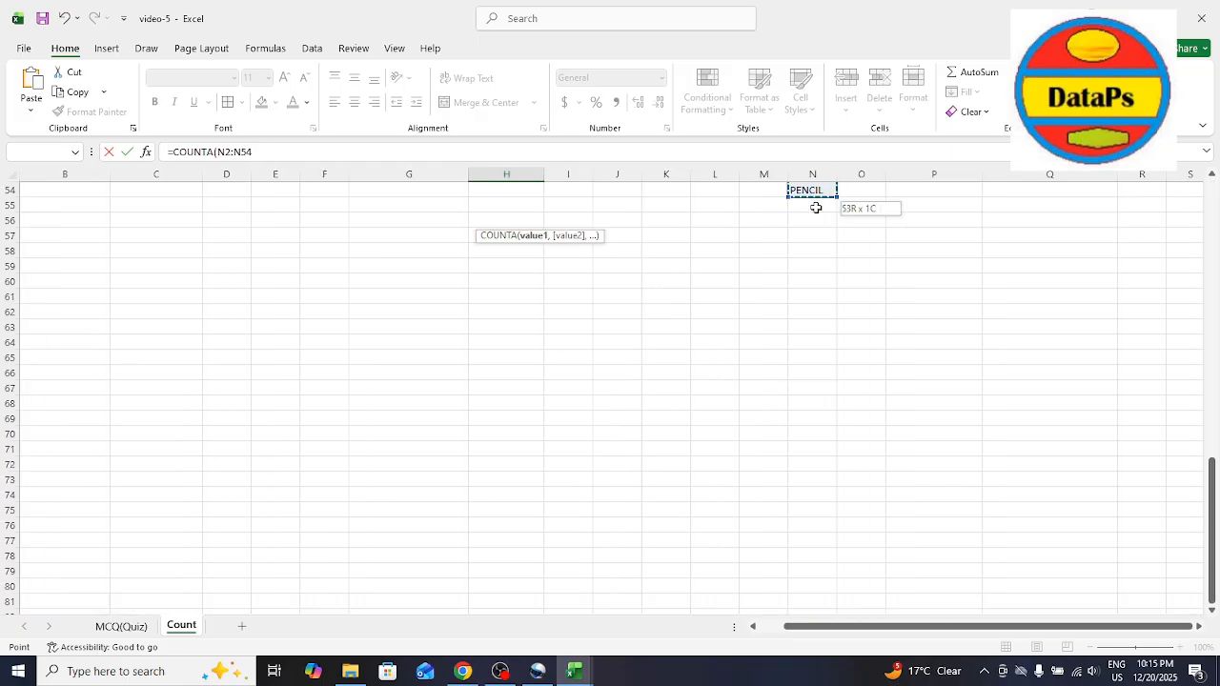
pyautogui.press('Return')
pyautogui.press('Up')
pyautogui.press('Up')
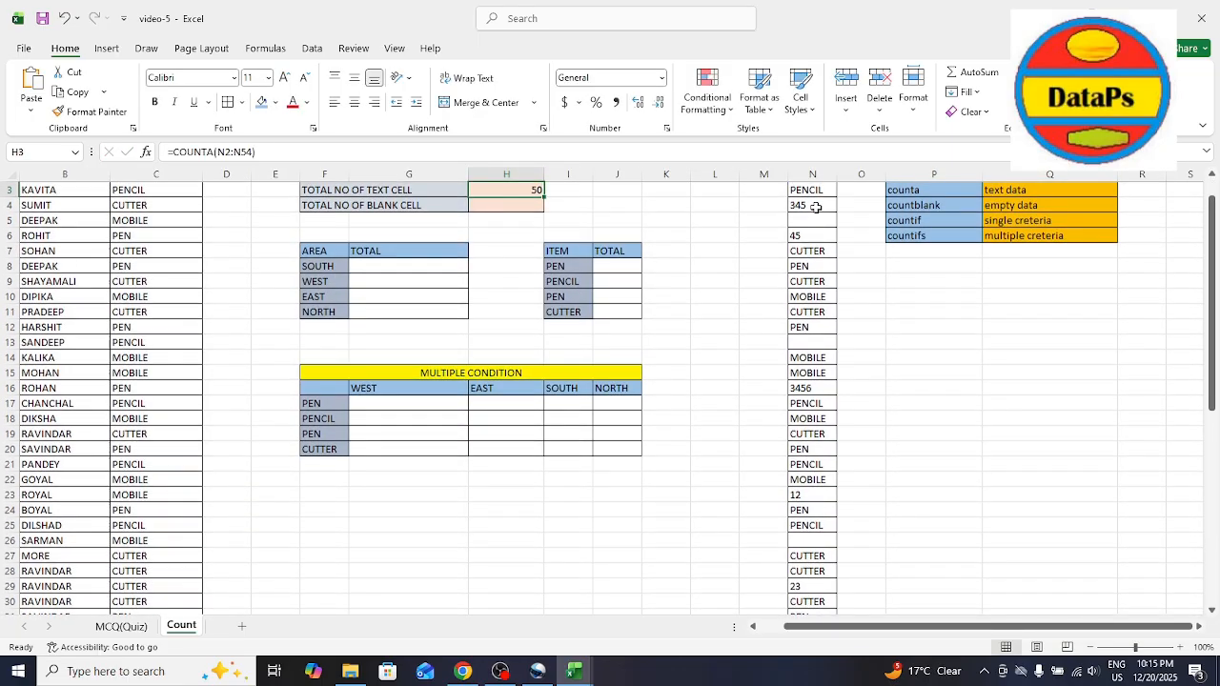
pyautogui.press('Up')
pyautogui.press('Down')
pyautogui.press('Down')
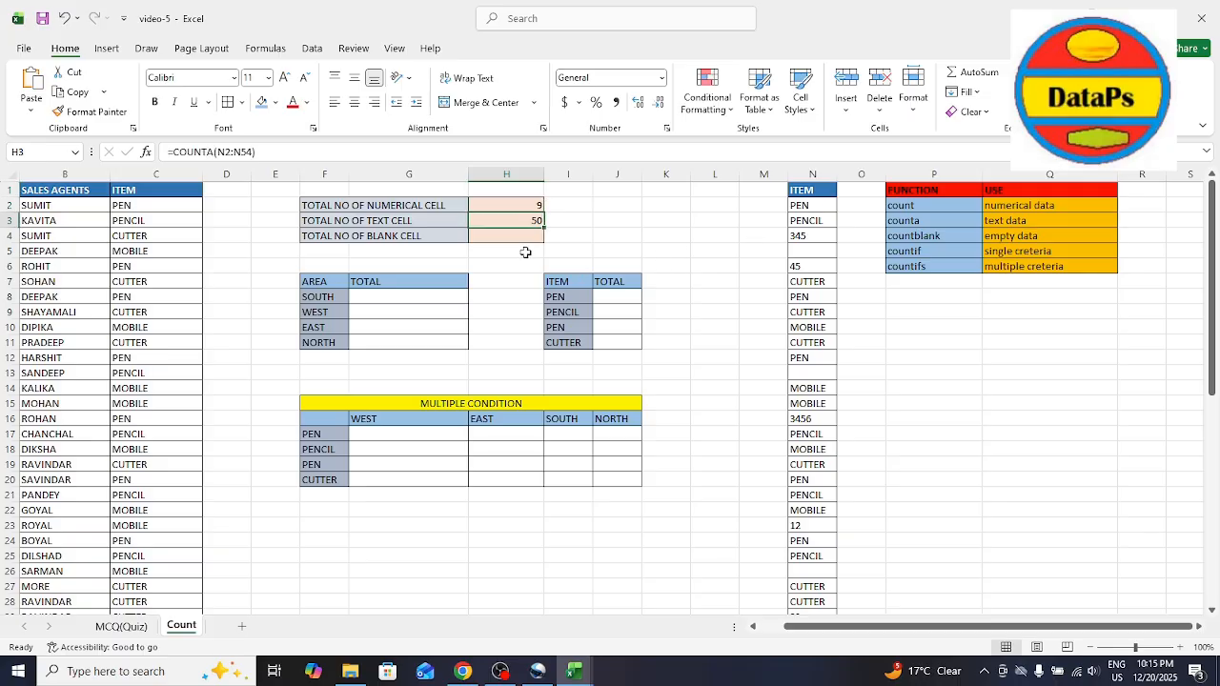
# Enter a COUNTBLANK formula over the ITEM range N2:N54 in cell H4, beside TOTAL NO OF BLANK CELL.
pyautogui.click(500, 234)
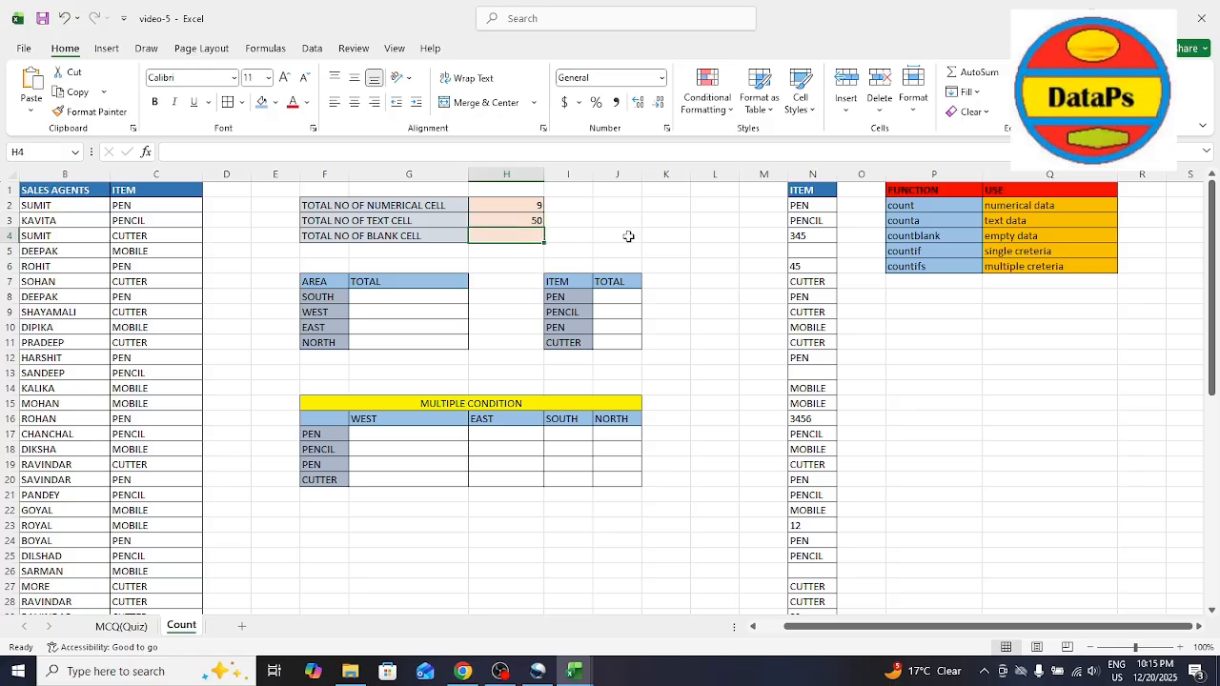
pyautogui.write('=TOT')
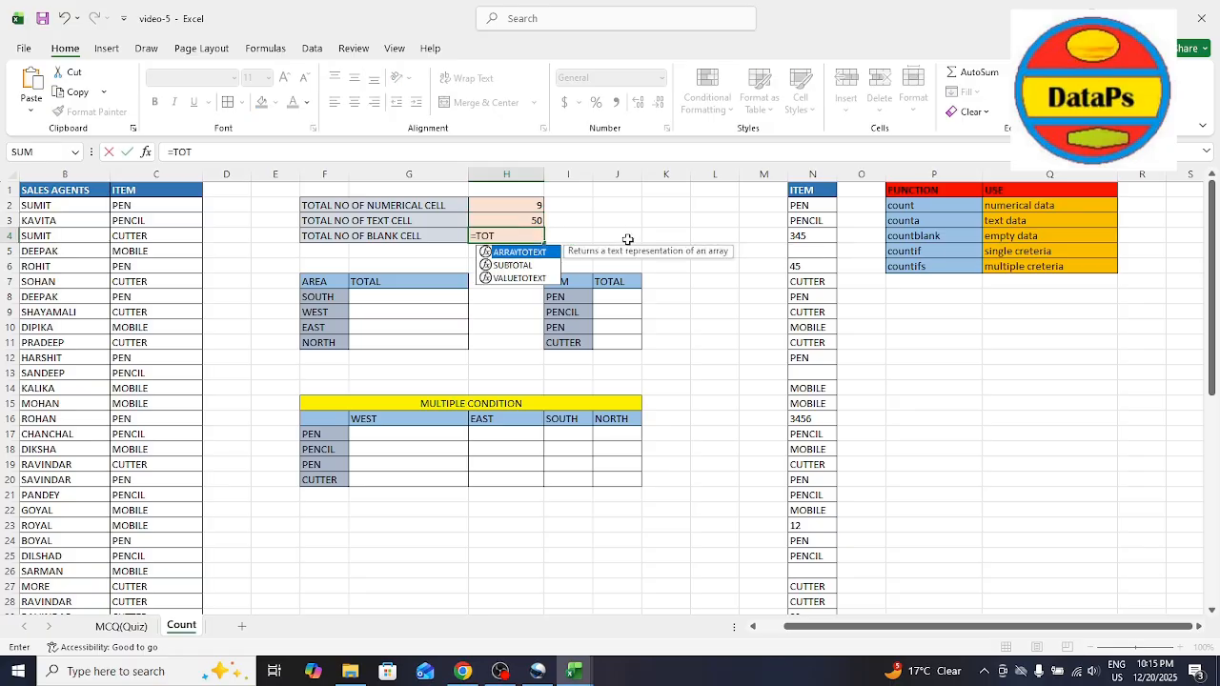
pyautogui.press('BackSpace')
pyautogui.press('BackSpace')
pyautogui.press('BackSpace')
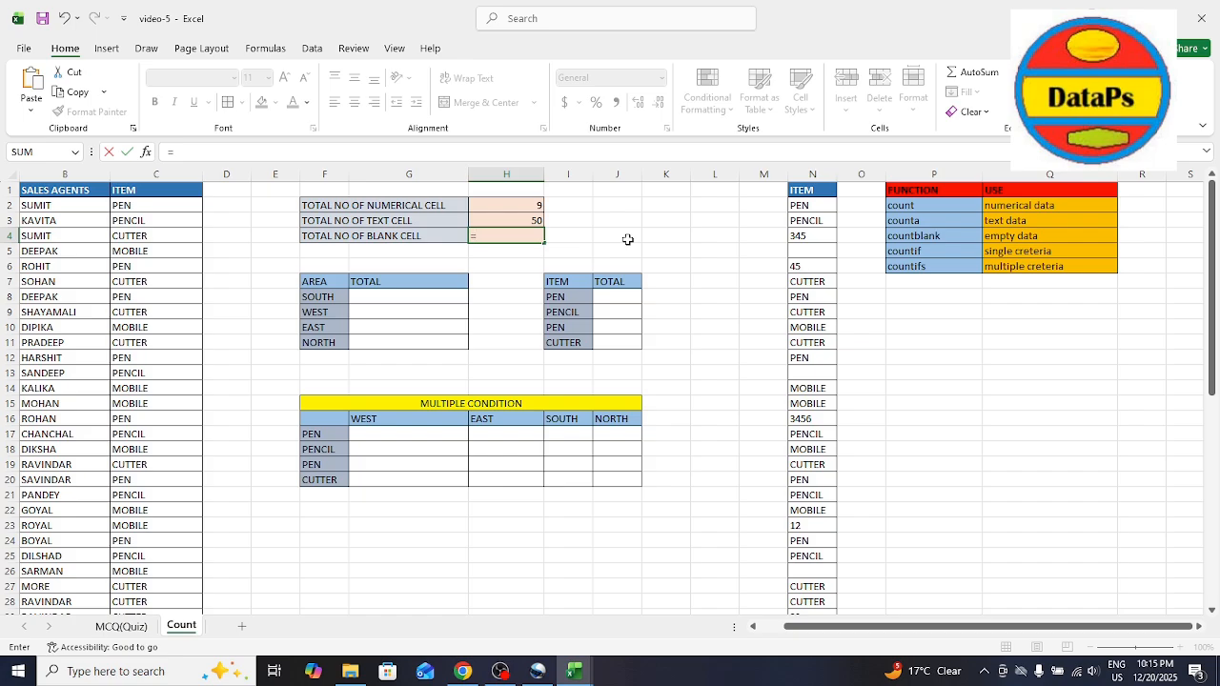
pyautogui.write('COUN')
pyautogui.press('Down')
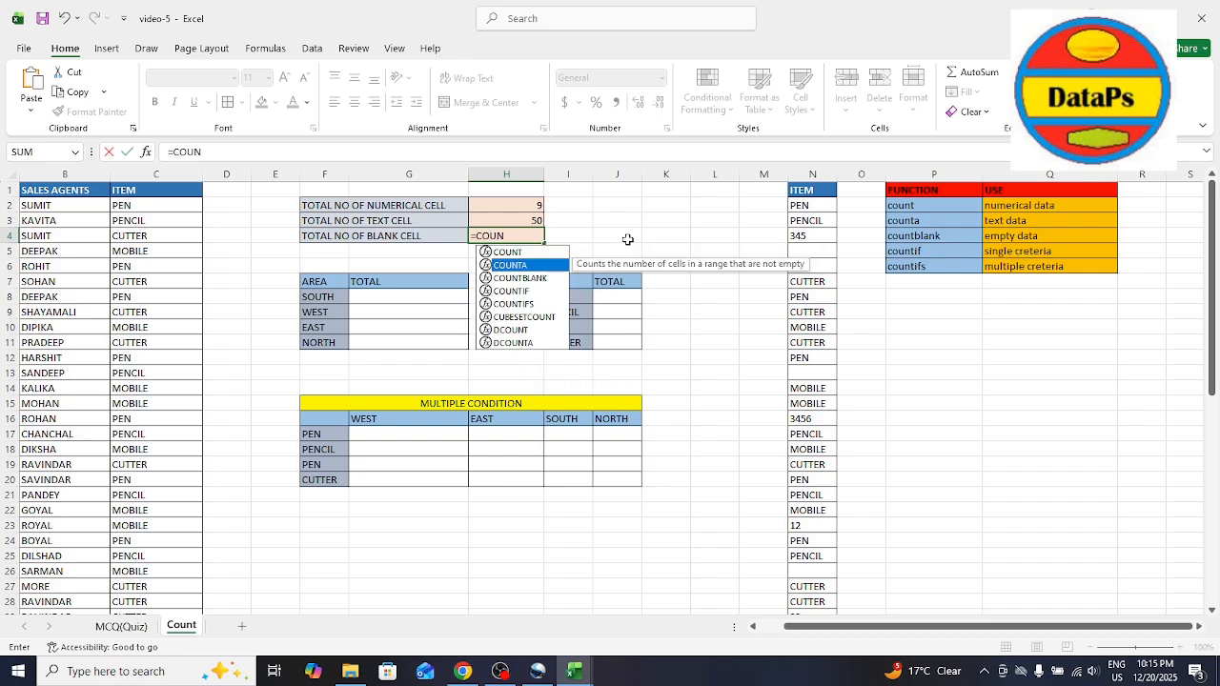
pyautogui.press('Down')
pyautogui.press('Tab')
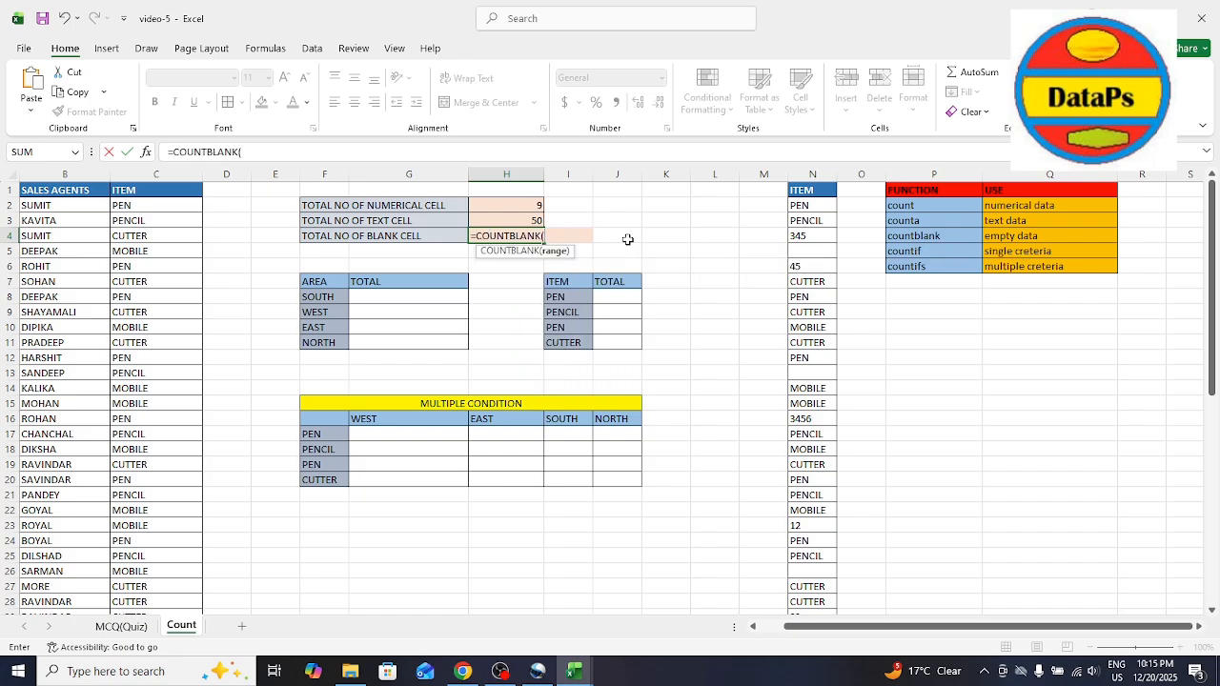
pyautogui.click(808, 204)
pyautogui.hotkey('ctrl', 'shift', 'Down')
pyautogui.hotkey('ctrl', 'shift', 'Down')
pyautogui.hotkey('ctrl', 'shift', 'Down')
pyautogui.hotkey('ctrl', 'shift', 'Down')
pyautogui.hotkey('ctrl', 'shift', 'Down')
pyautogui.hotkey('ctrl', 'shift', 'Down')
pyautogui.hotkey('ctrl', 'shift', 'Down')
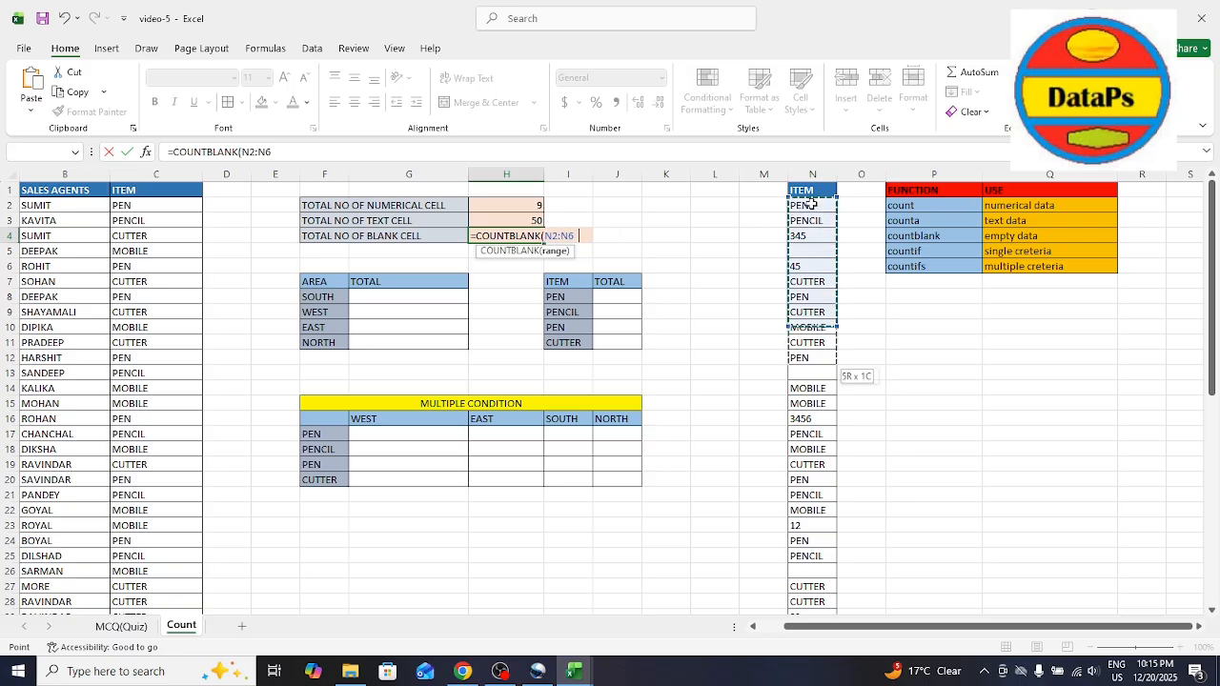
pyautogui.hotkey('shift', 'Down')
pyautogui.hotkey('shift', 'Up')
pyautogui.press('Return')
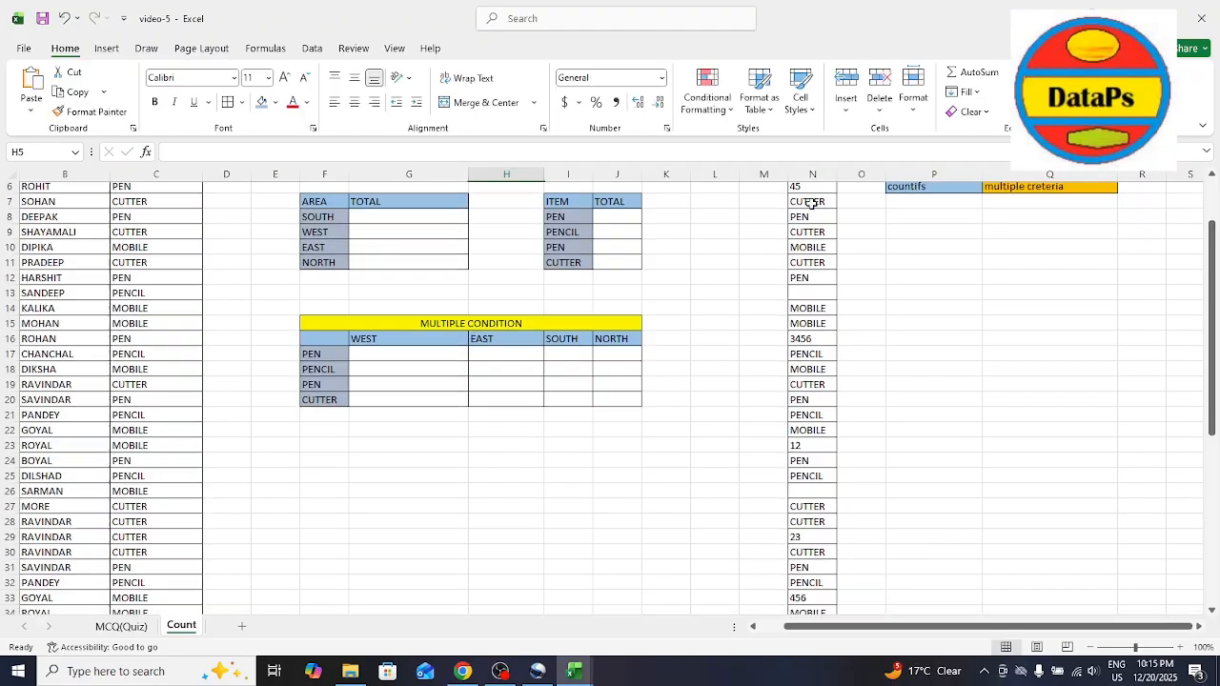
pyautogui.press('Up')
pyautogui.press('Down')
pyautogui.press('Down')
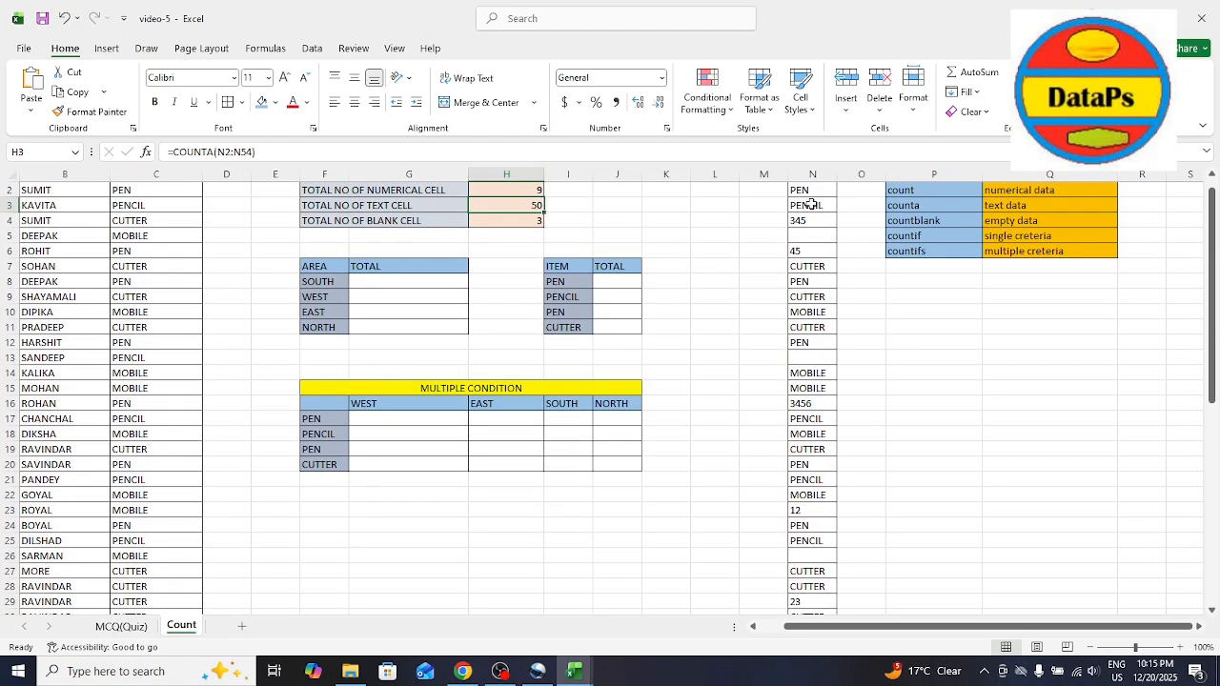
# Check the blank entries in the ITEM list N2:N54 against the total of blank cells in H4.
pyautogui.press('Right')
pyautogui.press('Right')
pyautogui.press('Right')
pyautogui.press('Right')
pyautogui.press('Right')
pyautogui.press('Right')
pyautogui.press('Down')
pyautogui.press('Down')
pyautogui.press('Down')
pyautogui.press('Down')
pyautogui.press('Down')
pyautogui.press('Down')
pyautogui.press('Down')
pyautogui.press('Down')
pyautogui.press('Down')
pyautogui.press('Down')
pyautogui.press('Down')
pyautogui.press('Down')
pyautogui.press('Down')
pyautogui.press('Down')
pyautogui.press('Down')
pyautogui.press('Down')
pyautogui.press('Down')
pyautogui.press('Down')
pyautogui.press('Down')
pyautogui.press('Down')
pyautogui.press('Down')
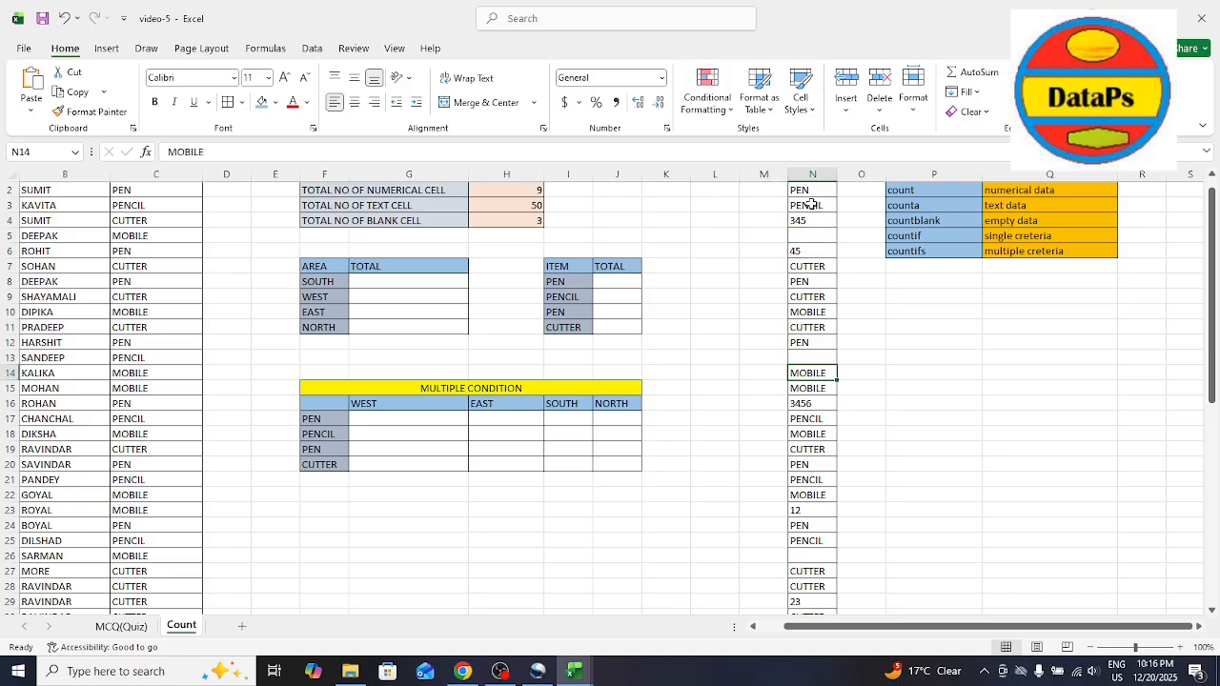
pyautogui.press('Down')
pyautogui.press('Down')
pyautogui.press('Down')
pyautogui.press('Down')
pyautogui.press('Down')
pyautogui.press('Down')
pyautogui.press('Down')
pyautogui.press('Down')
pyautogui.press('Down')
pyautogui.press('Down')
pyautogui.press('Down')
pyautogui.press('Down')
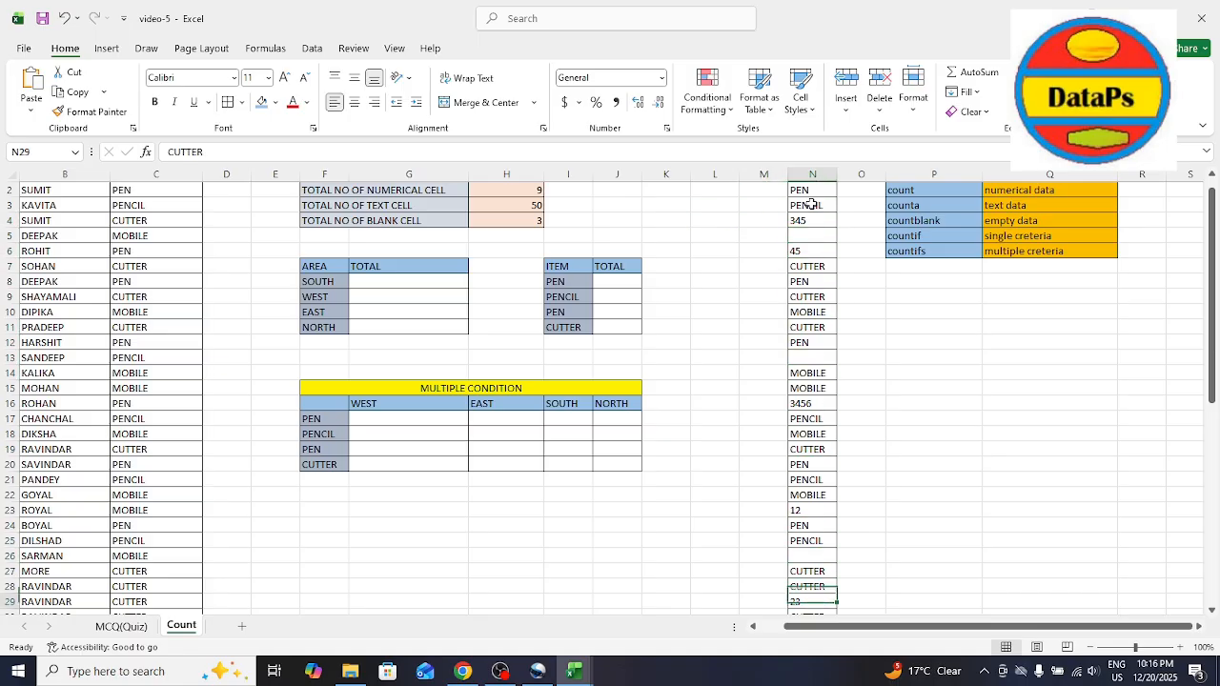
pyautogui.press('Down')
pyautogui.press('Down')
pyautogui.press('Down')
pyautogui.press('Down')
pyautogui.press('Down')
pyautogui.press('Down')
pyautogui.press('Down')
pyautogui.press('Down')
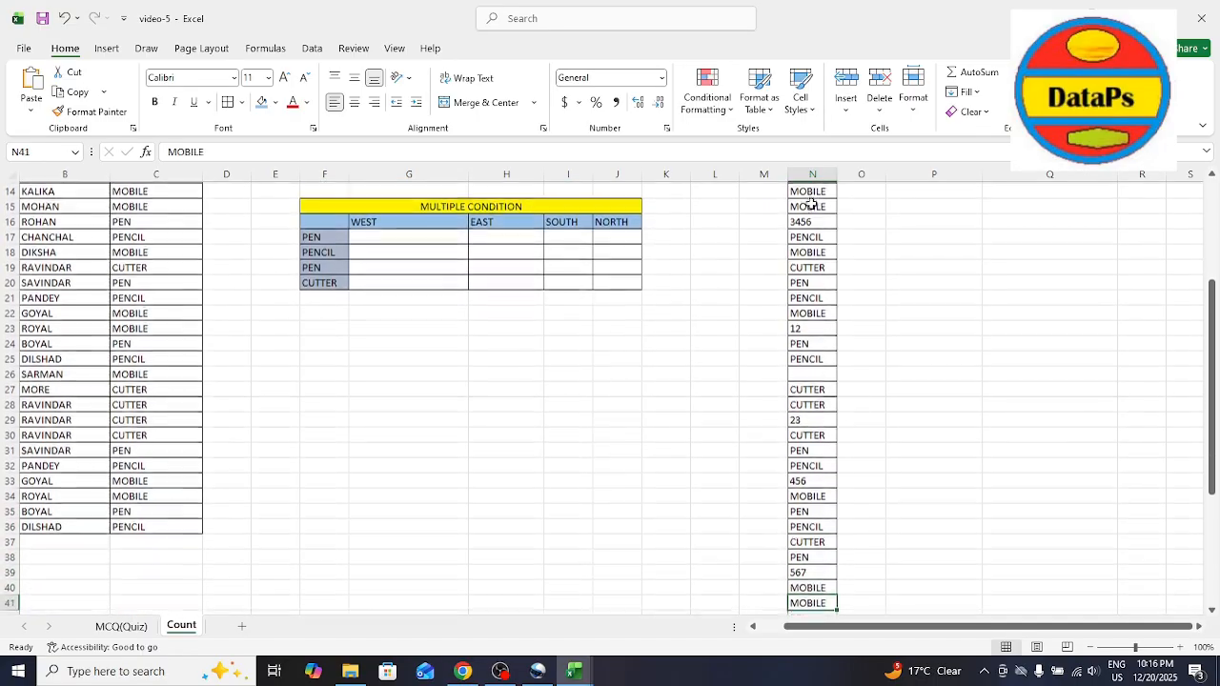
pyautogui.press('Down')
pyautogui.press('Down')
pyautogui.press('Down')
pyautogui.press('Down')
pyautogui.press('Down')
pyautogui.press('Down')
pyautogui.press('Down')
pyautogui.press('Down')
pyautogui.press('Down')
pyautogui.press('Down')
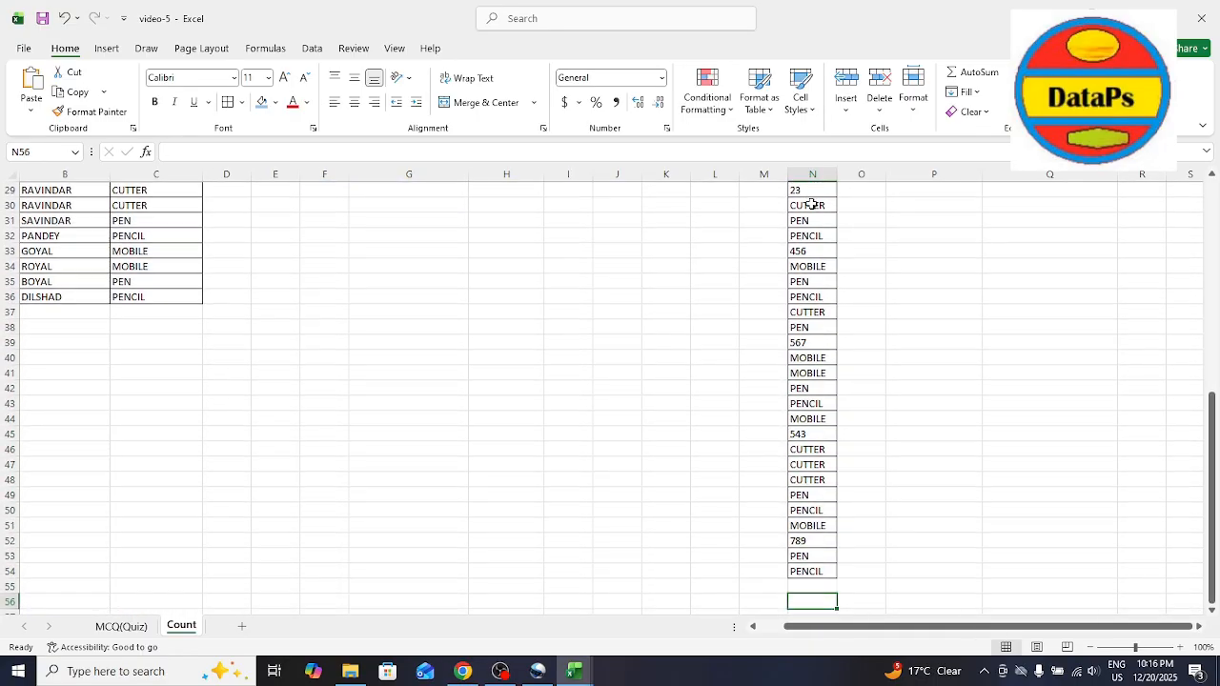
pyautogui.press('Left')
pyautogui.press('Left')
pyautogui.press('Left')
pyautogui.press('Left')
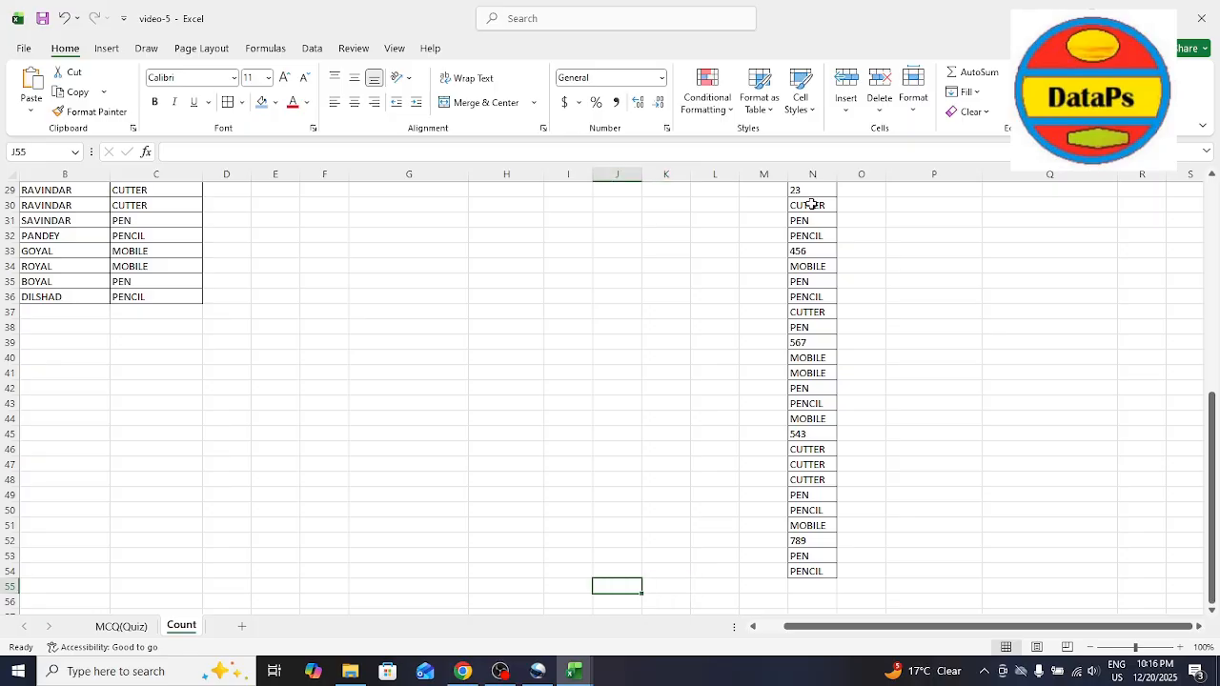
pyautogui.hotkey('ctrl', 'Up')
pyautogui.hotkey('ctrl', 'Up')
pyautogui.hotkey('ctrl', 'Up')
pyautogui.press('Left')
pyautogui.press('Left')
pyautogui.press('Down')
pyautogui.press('Down')
pyautogui.press('Down')
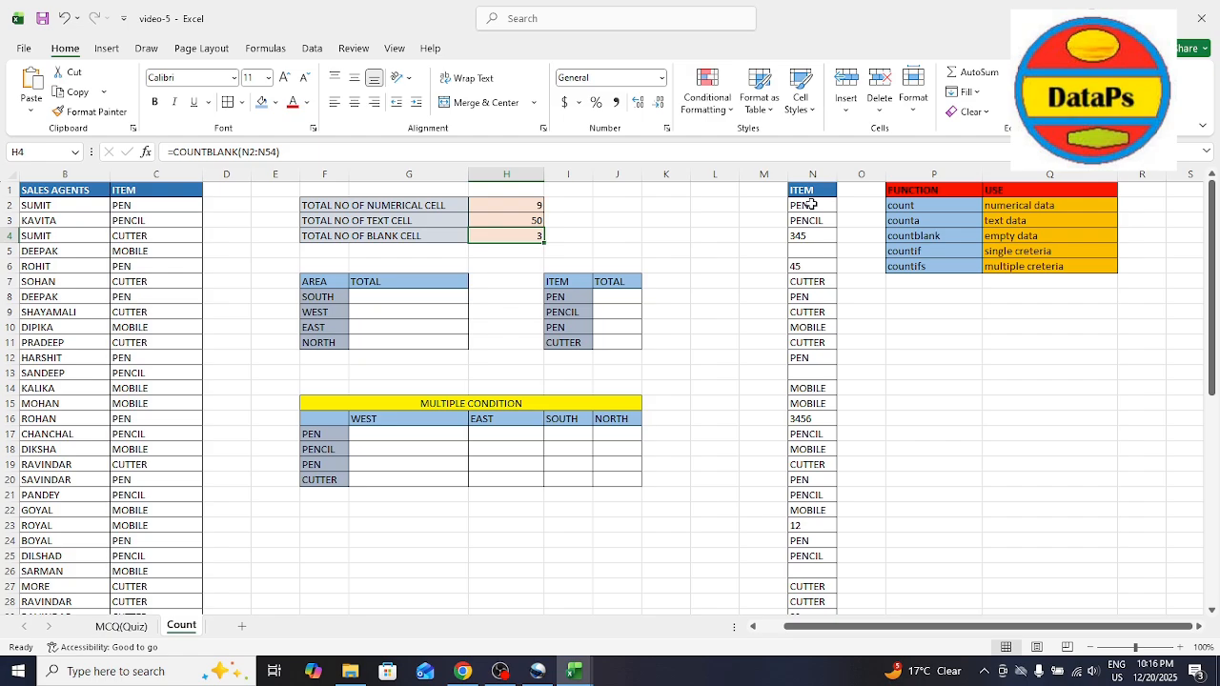
# Examine the AREA and TOTAL table in F7:G11, starting with the SOUTH row.
pyautogui.press('Down')
pyautogui.press('Down')
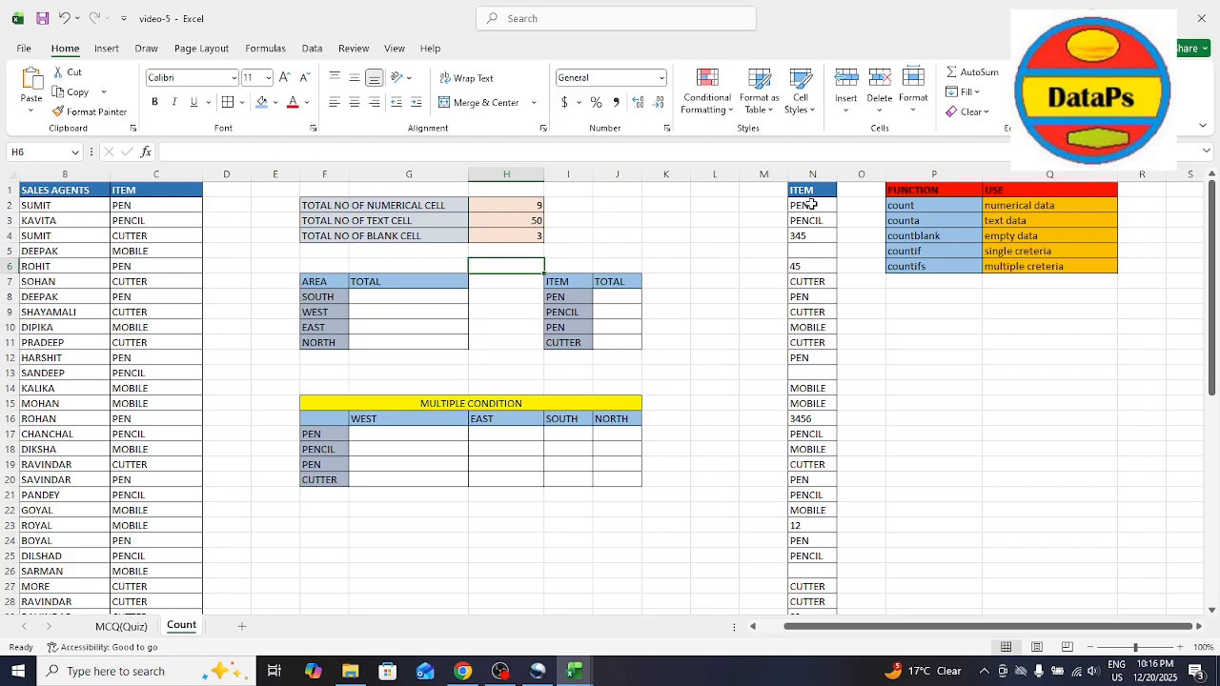
pyautogui.press('Down')
pyautogui.press('Left')
pyautogui.press('Left')
pyautogui.press('Right')
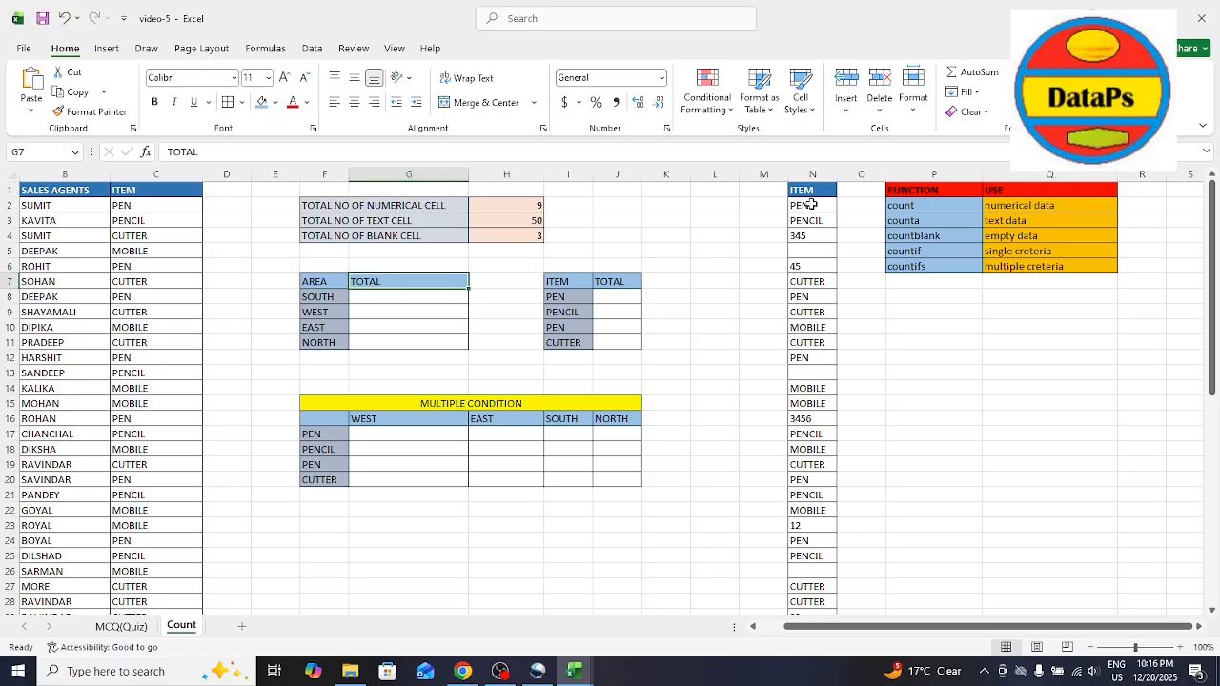
pyautogui.press('Left')
pyautogui.press('Right')
pyautogui.press('Down')
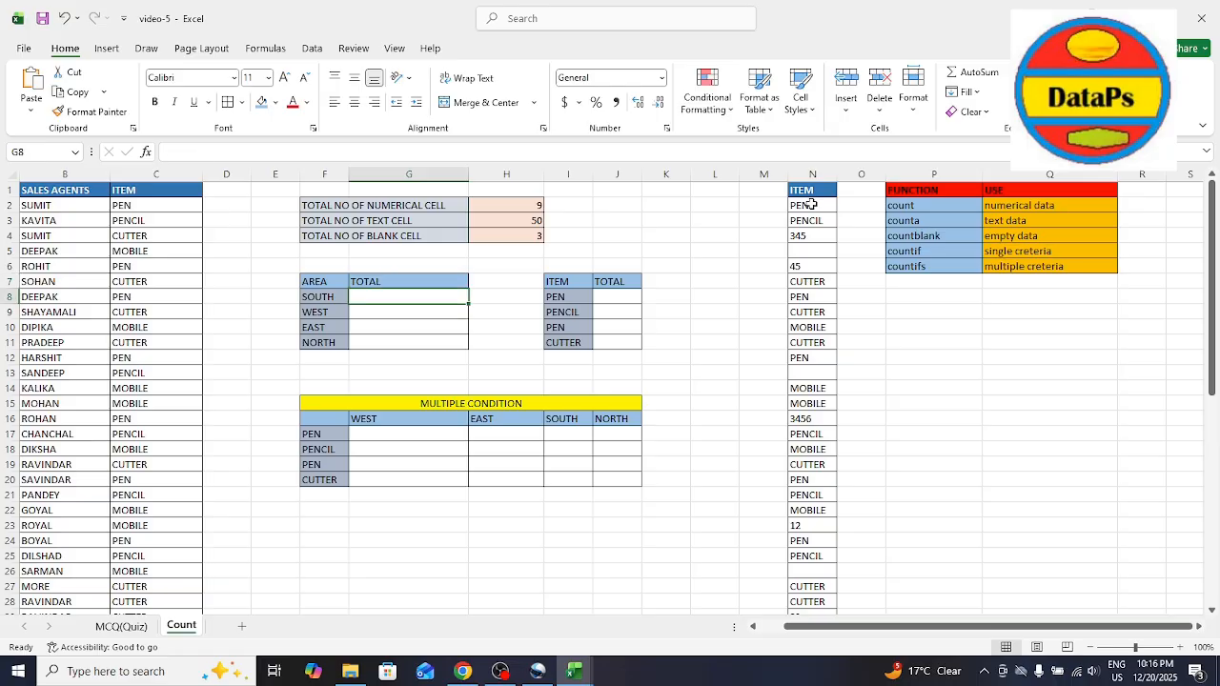
pyautogui.press('Left')
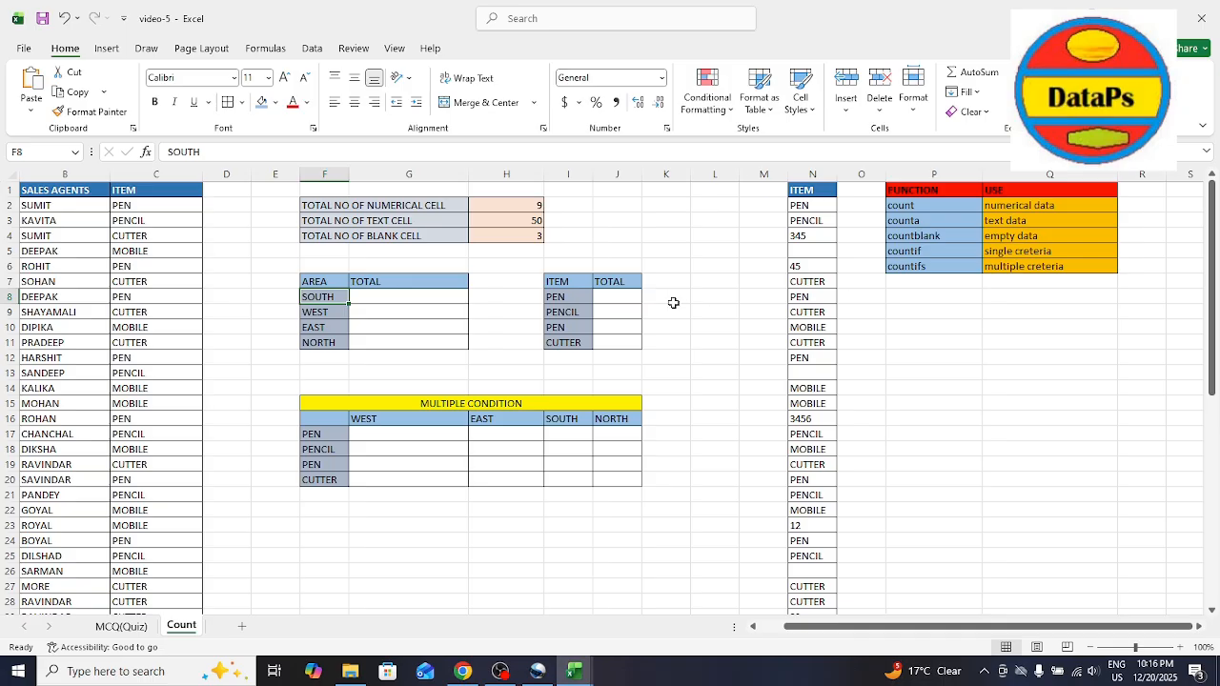
# Review the single- and multiple-criteria uses in the FUNCTION table and the REGIONS column that supplies the AREA totals.
pyautogui.click(436, 210)
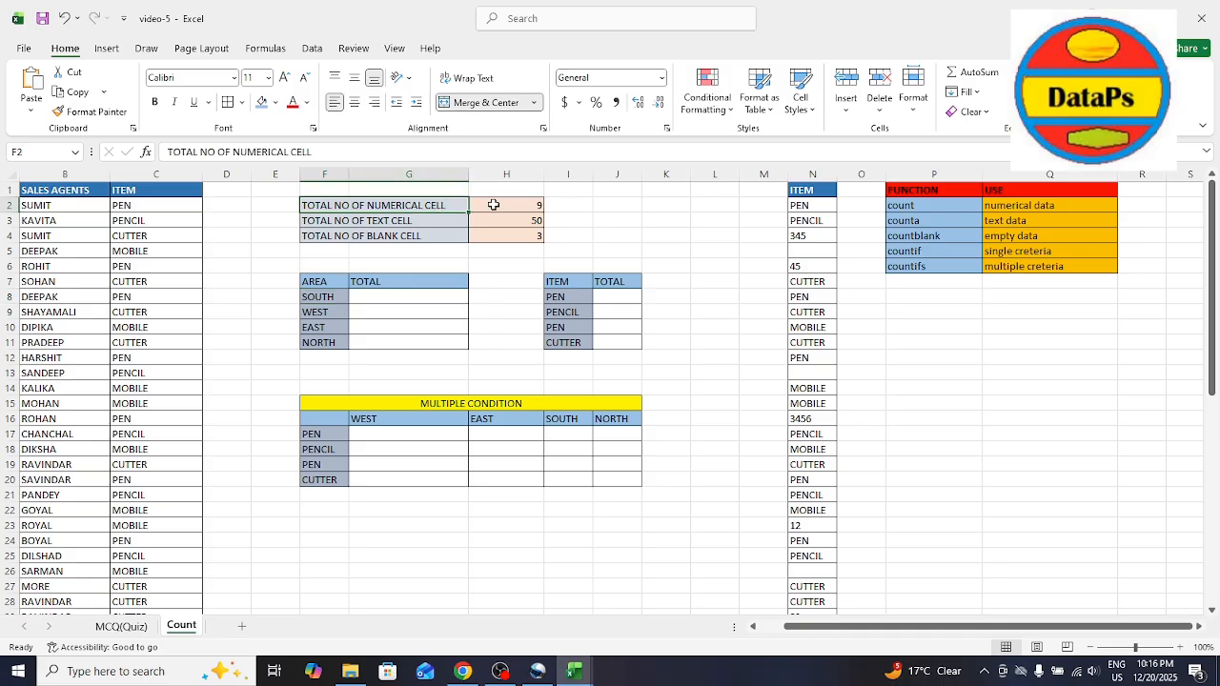
pyautogui.click(494, 205)
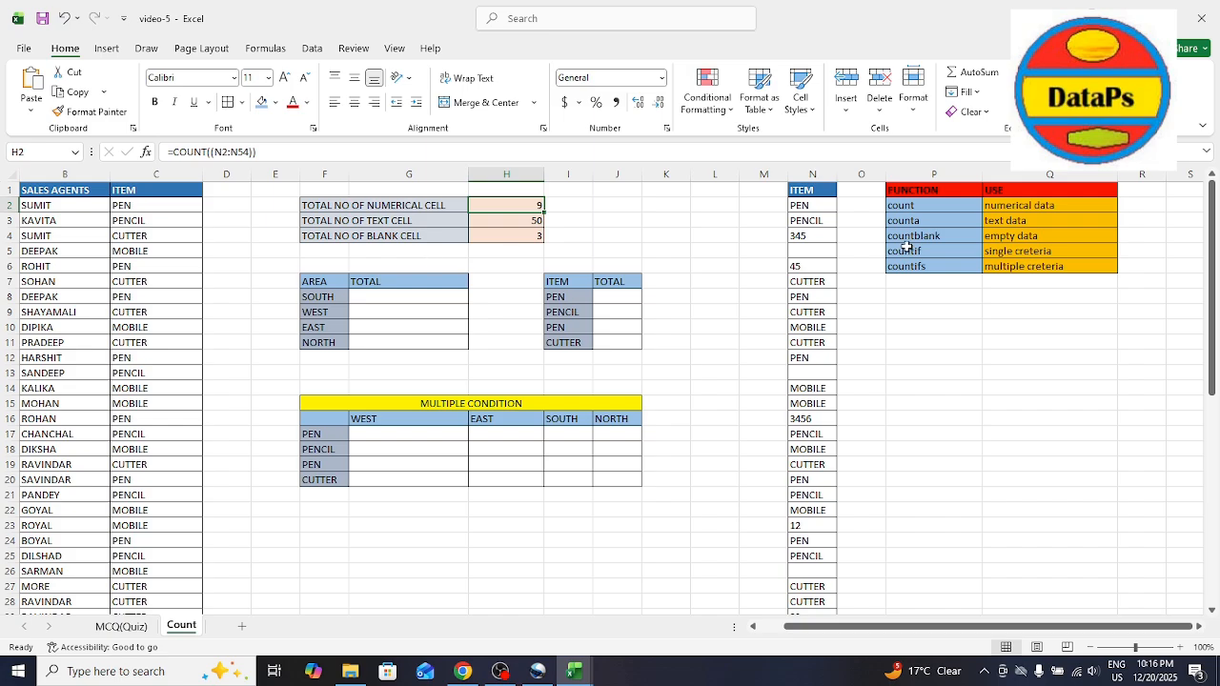
pyautogui.click(1001, 250)
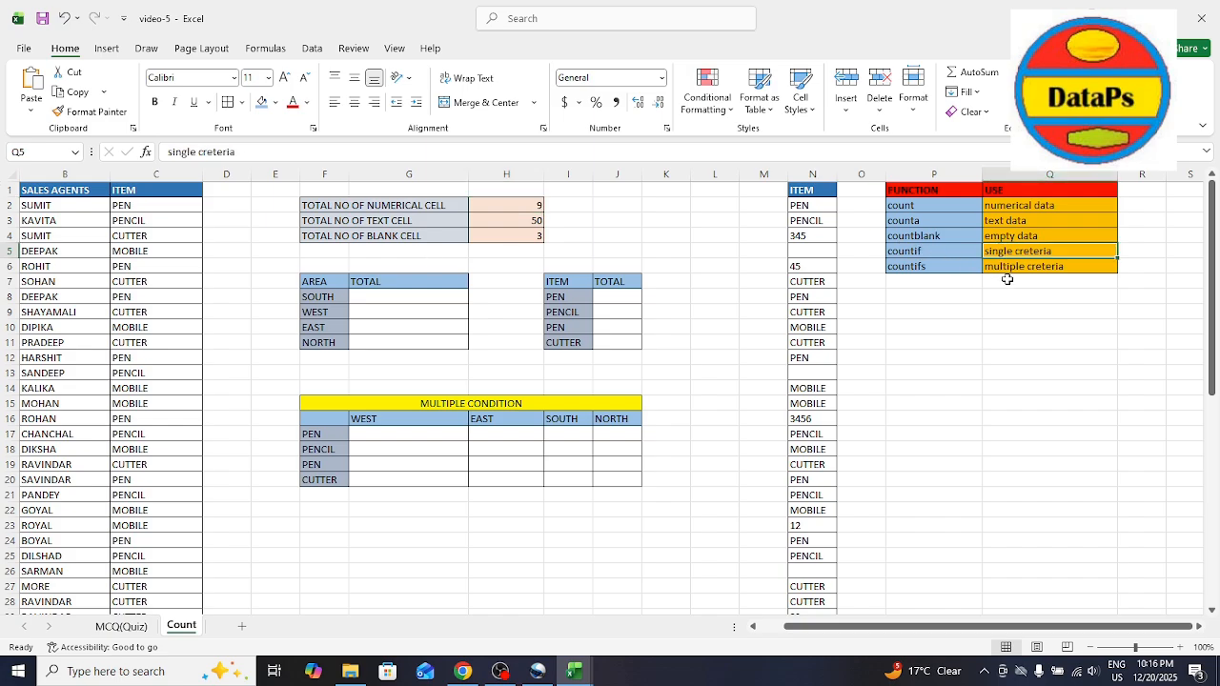
pyautogui.click(1013, 267)
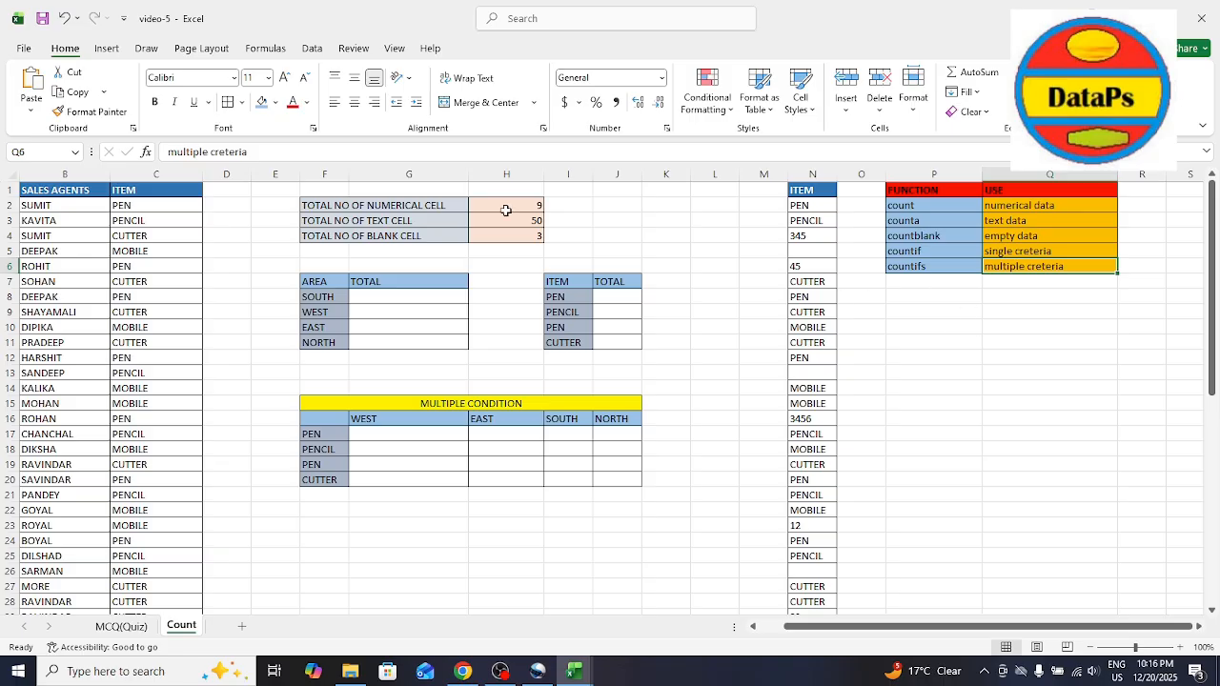
pyautogui.click(378, 282)
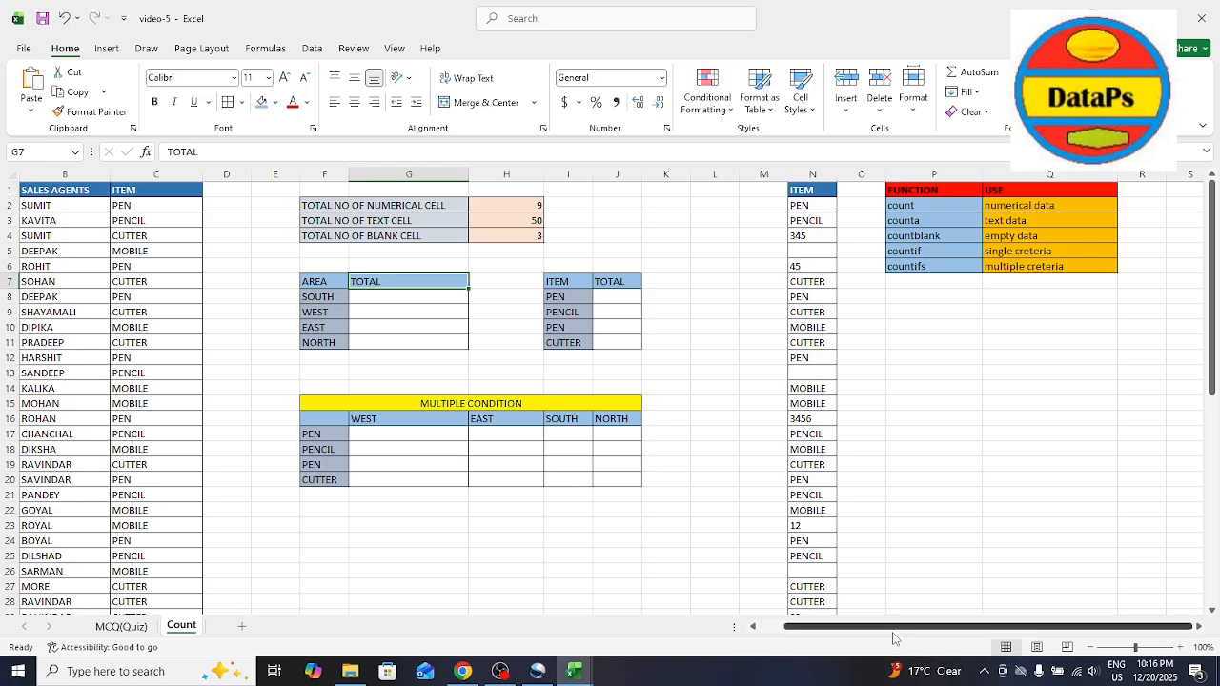
pyautogui.moveTo(890, 628); pyautogui.dragTo(836, 629)
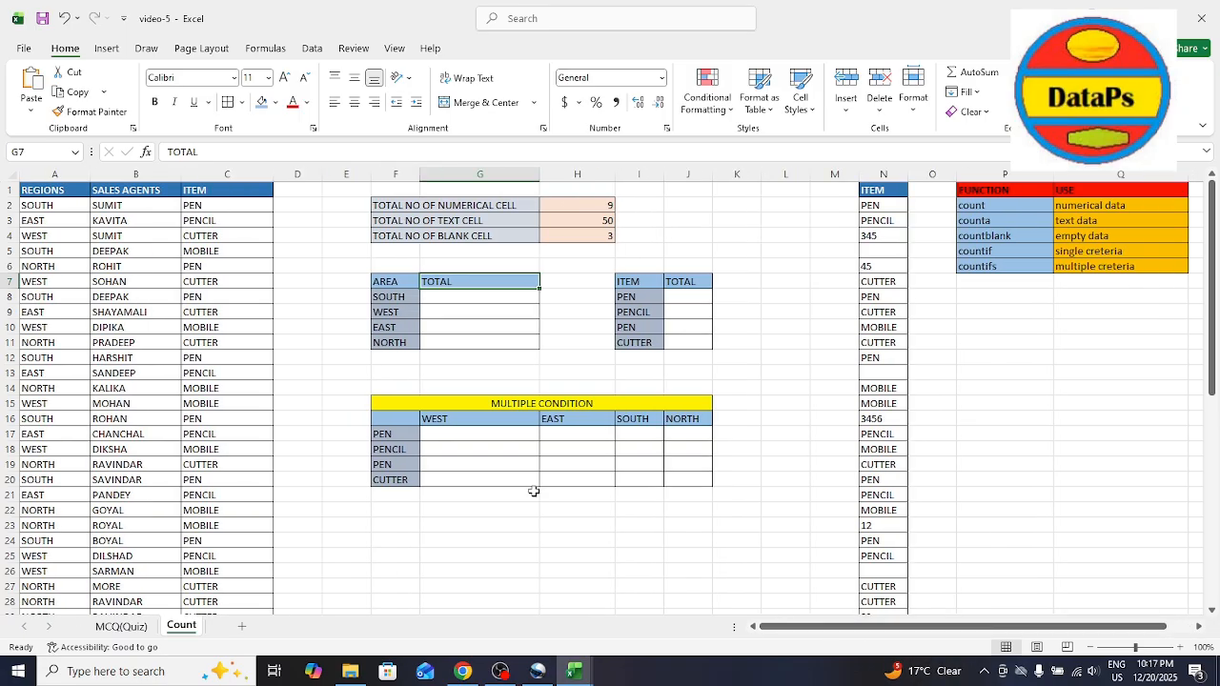
pyautogui.click(340, 203)
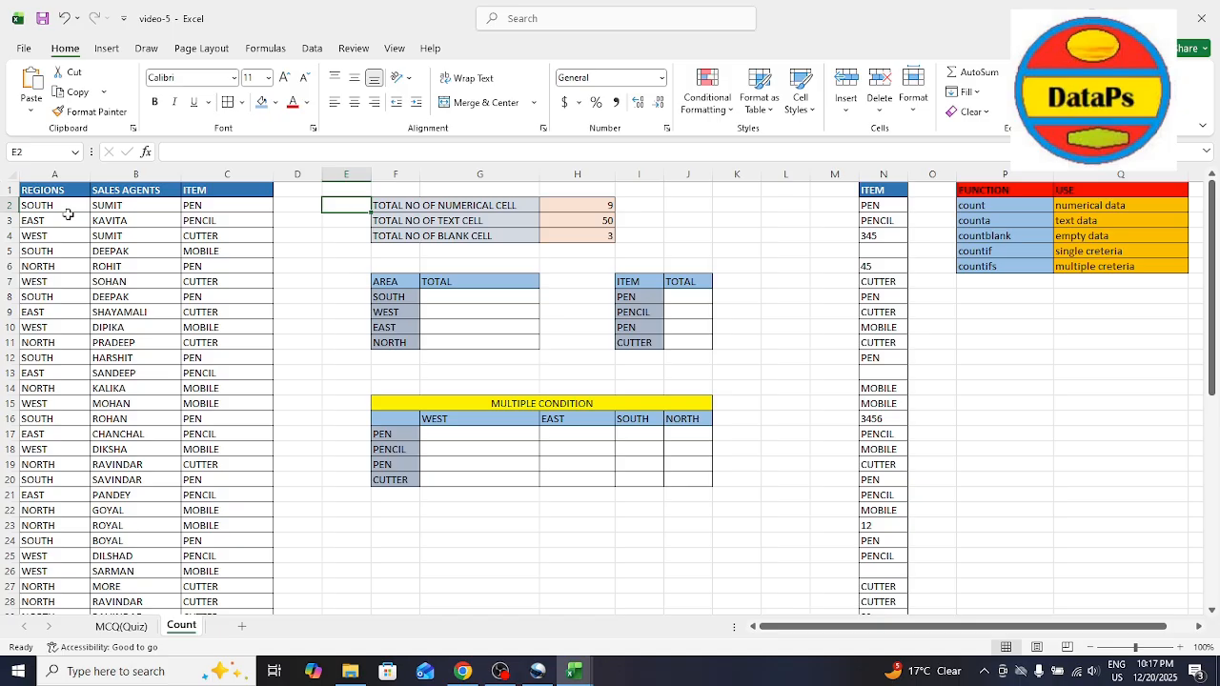
pyautogui.click(55, 174)
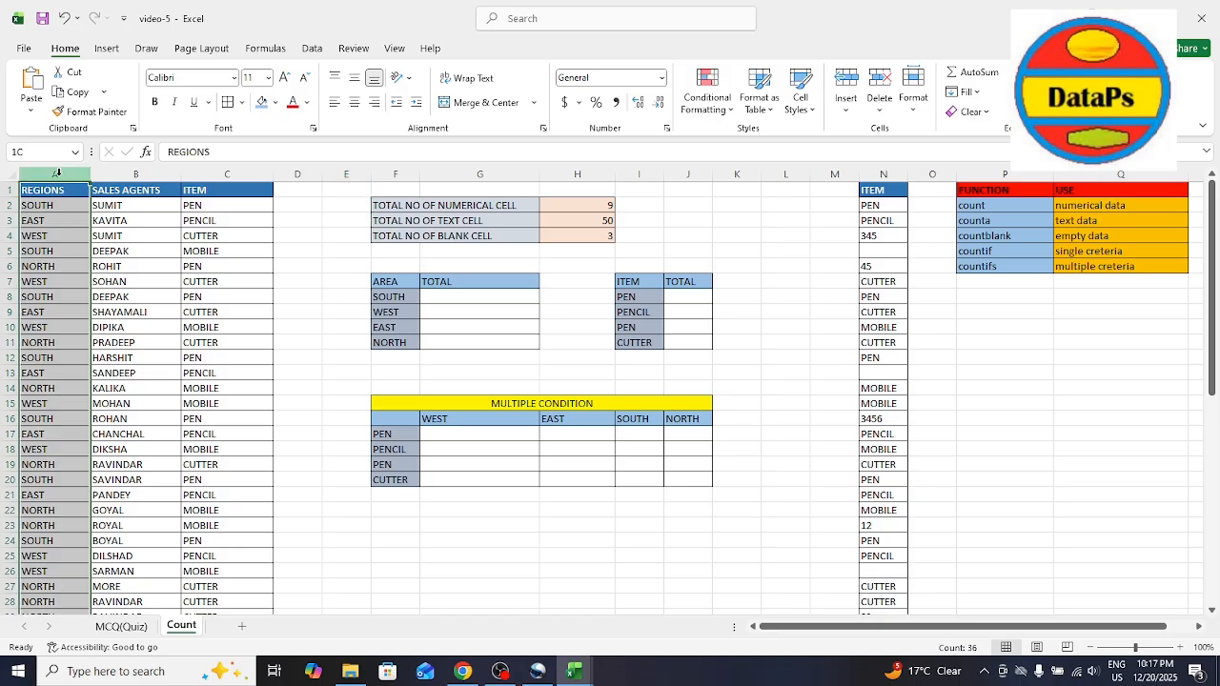
pyautogui.click(488, 281)
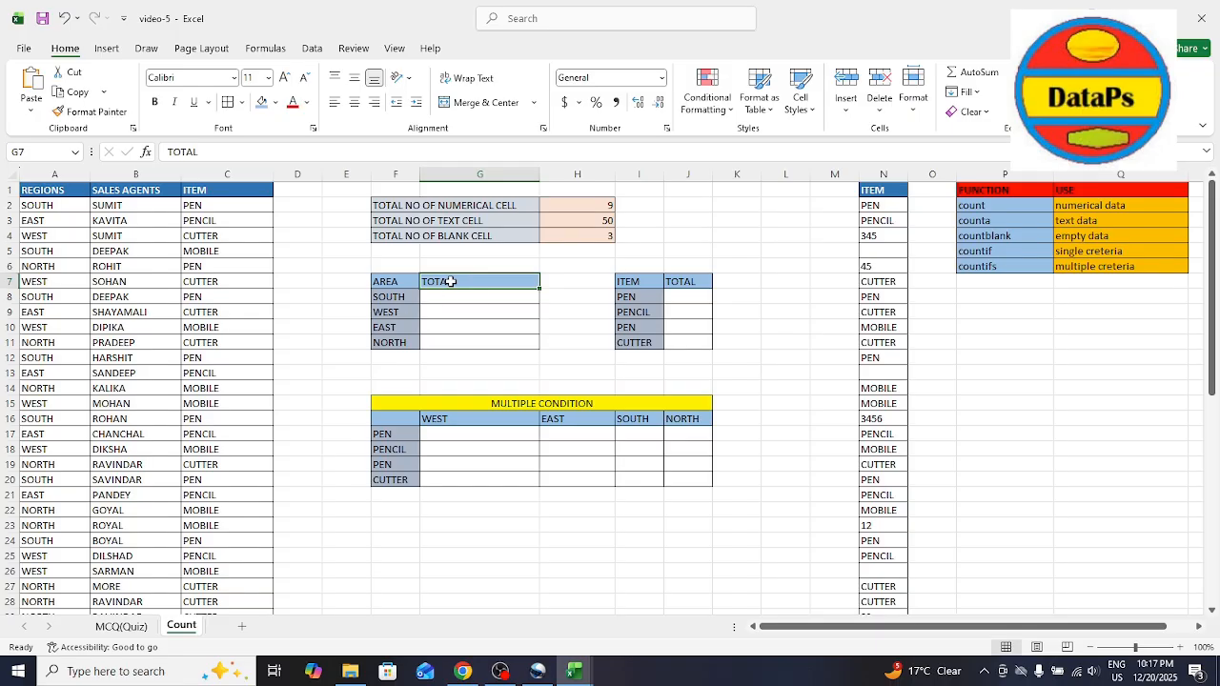
pyautogui.click(456, 296)
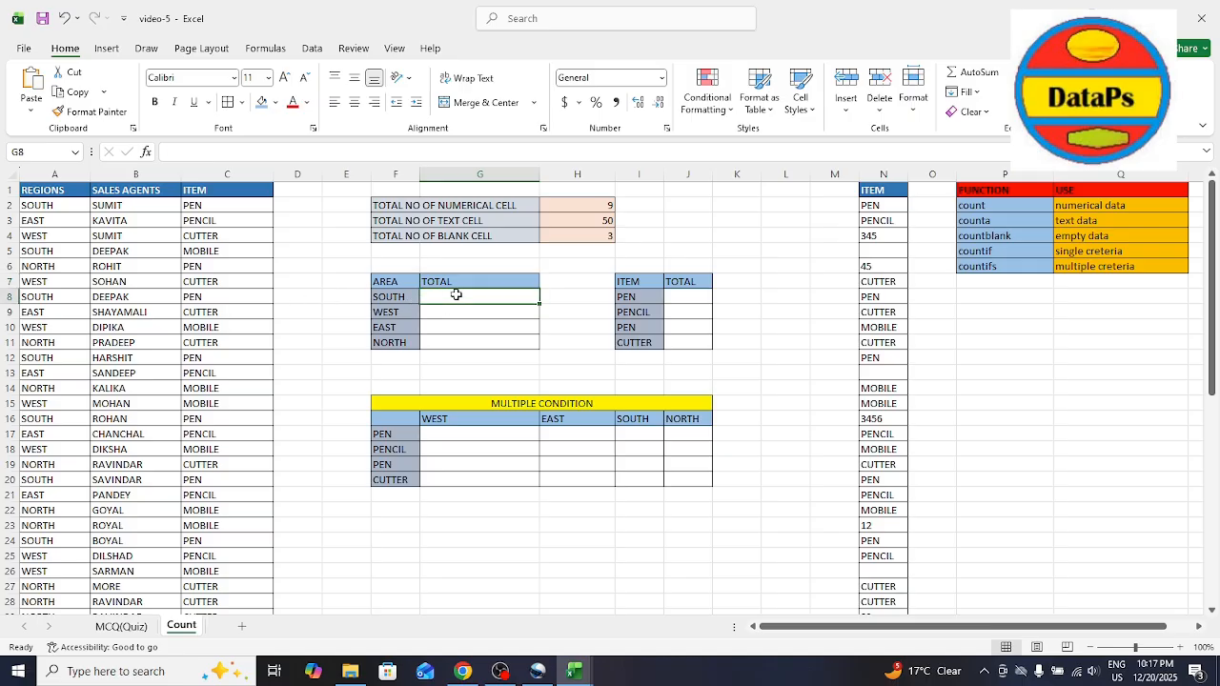
pyautogui.write('=SOUN')
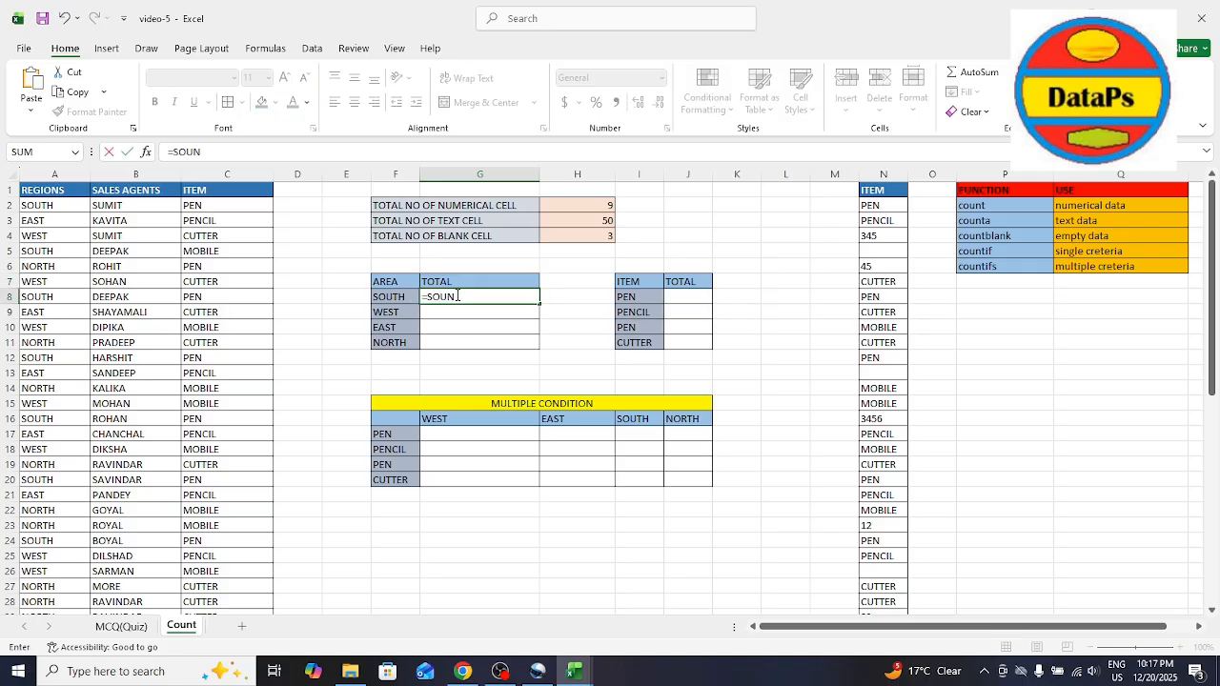
pyautogui.press('BackSpace')
pyautogui.press('BackSpace')
pyautogui.press('BackSpace')
pyautogui.write('C')
pyautogui.press('BackSpace')
pyautogui.write('COU')
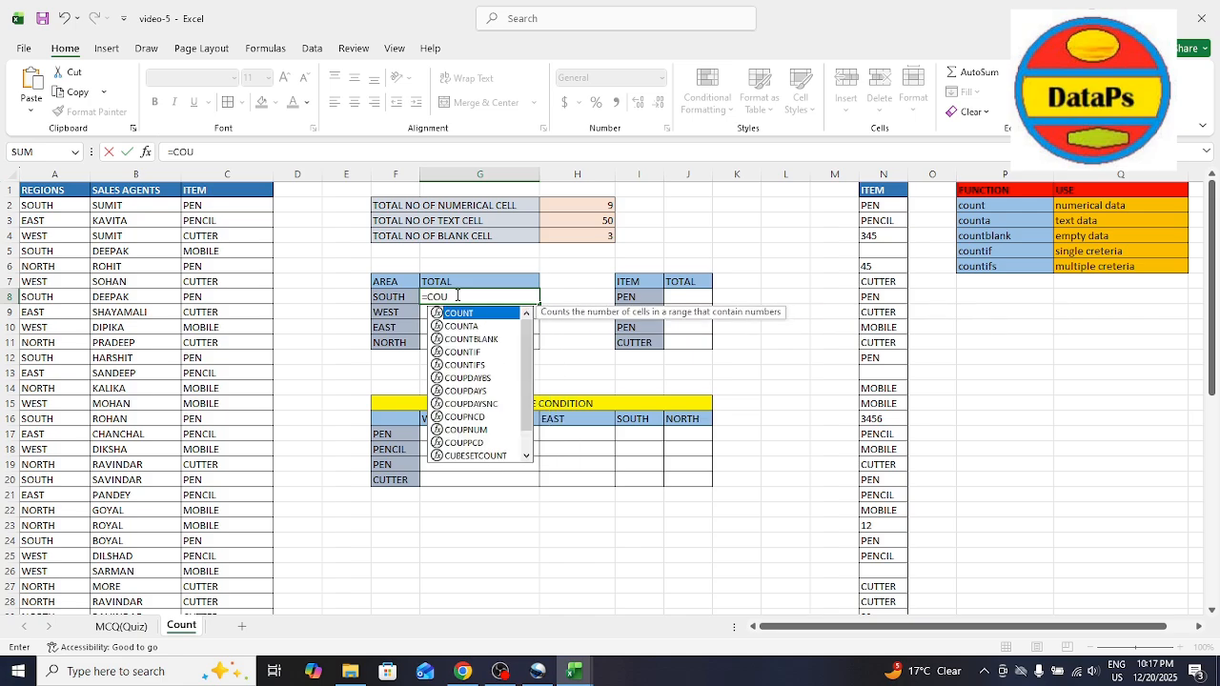
pyautogui.press('Left')
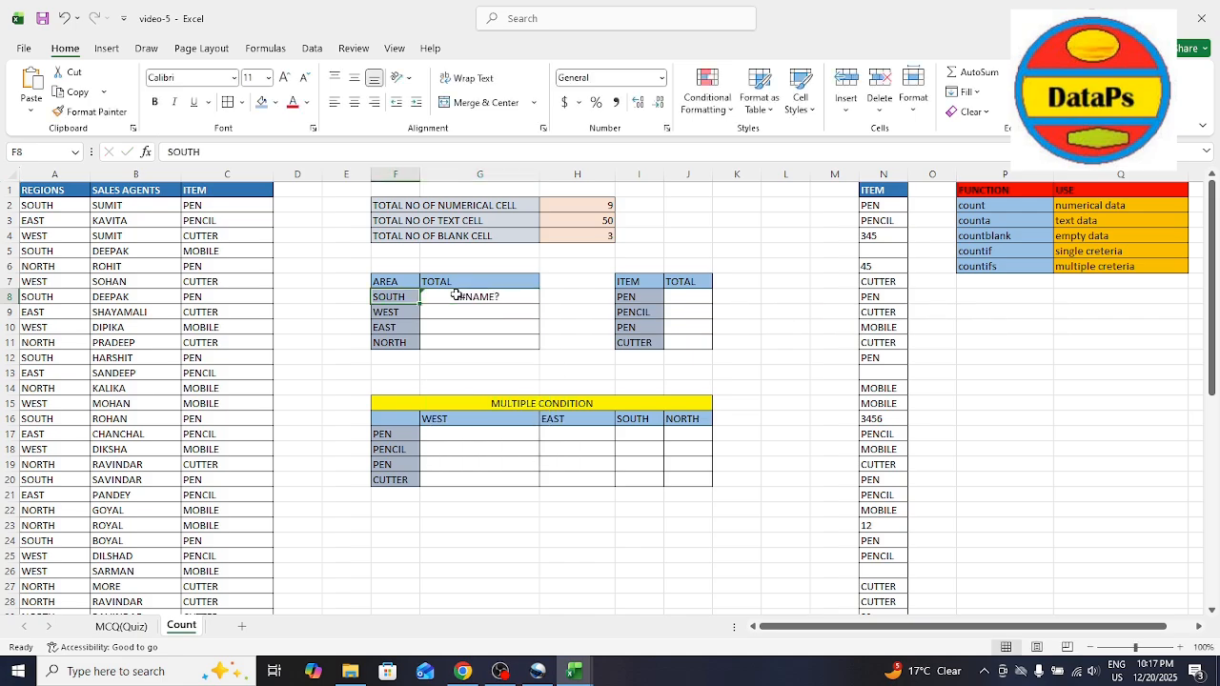
pyautogui.press('BackSpace')
pyautogui.hotkey('ctrl', 'z')
# Enter =COUNTIF($A:$A,$F8) in cell G8 to count the SOUTH entries in the REGIONS column.
pyautogui.click(495, 294)
pyautogui.press('BackSpace')
pyautogui.write('=COUNTI')
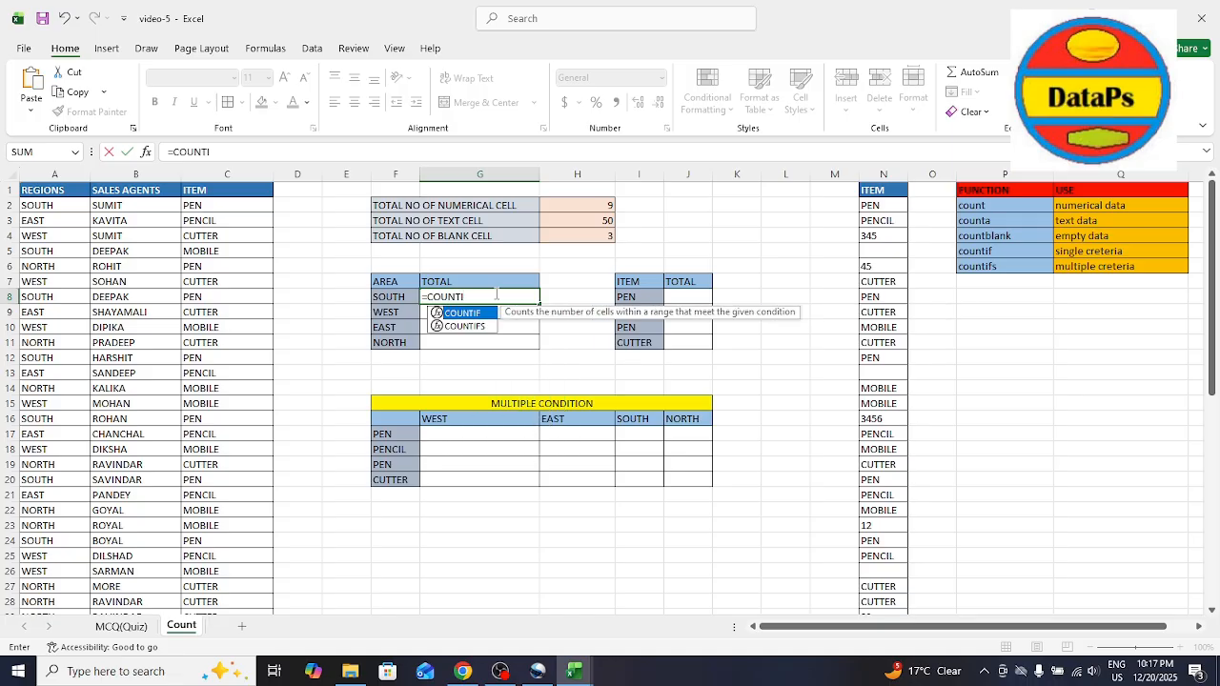
pyautogui.write('F(')
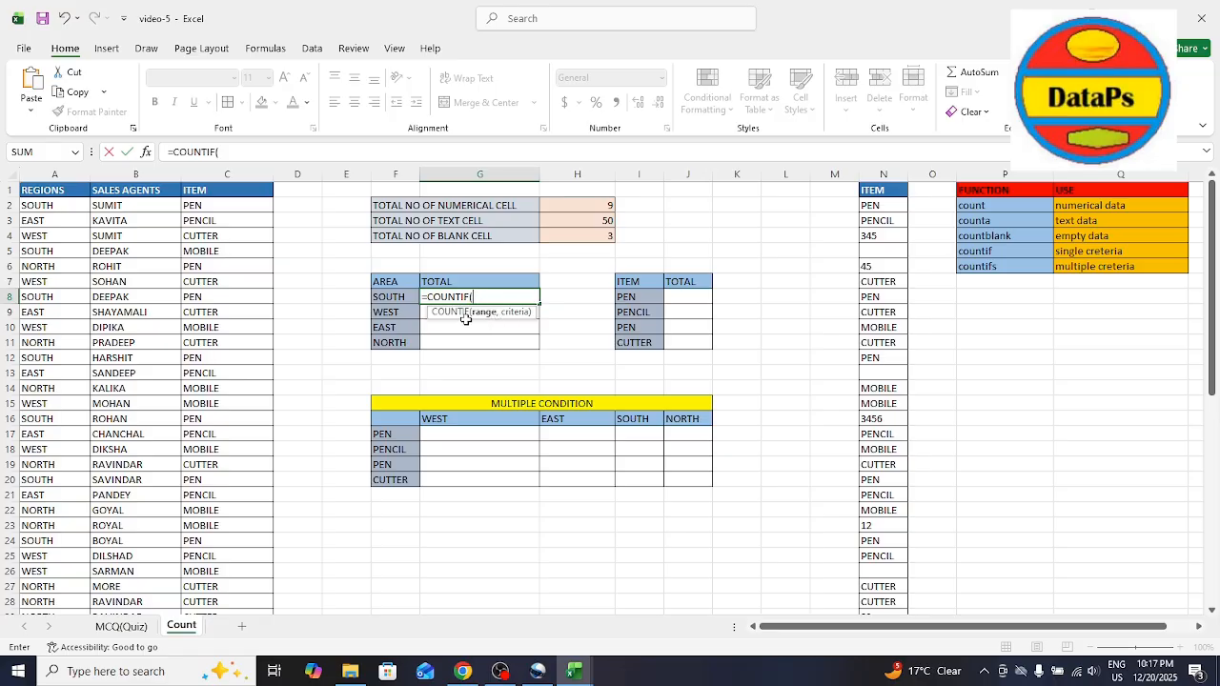
pyautogui.click(55, 176)
pyautogui.press('F4')
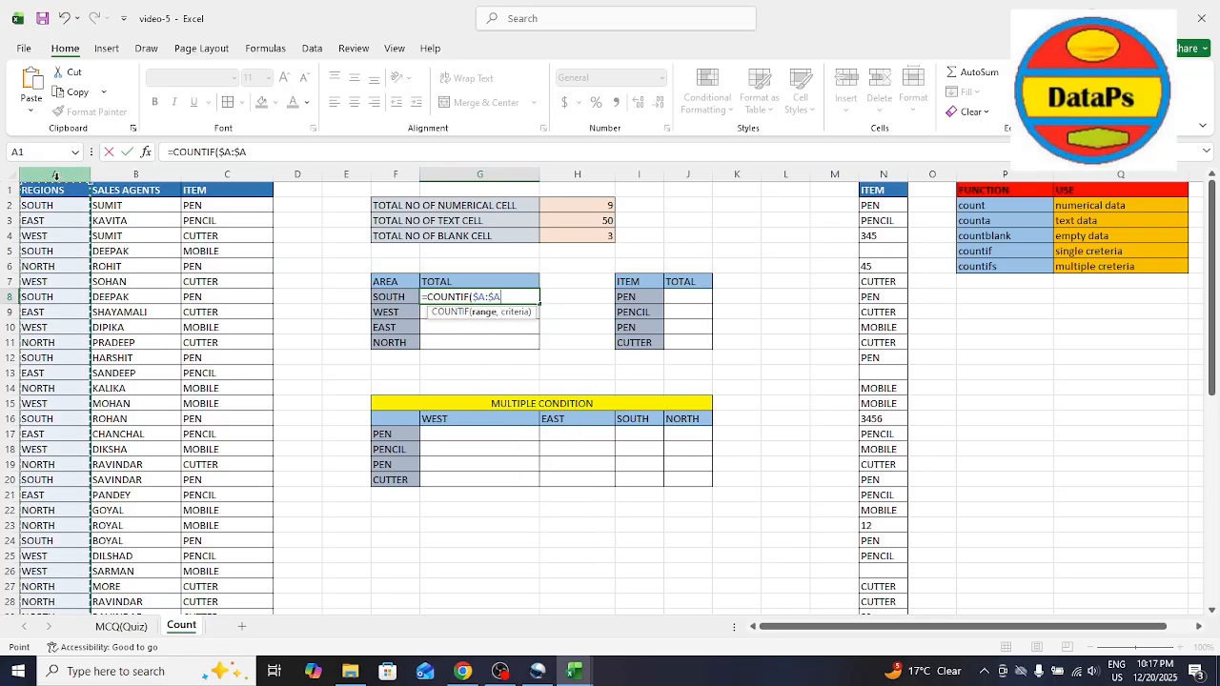
pyautogui.write(',')
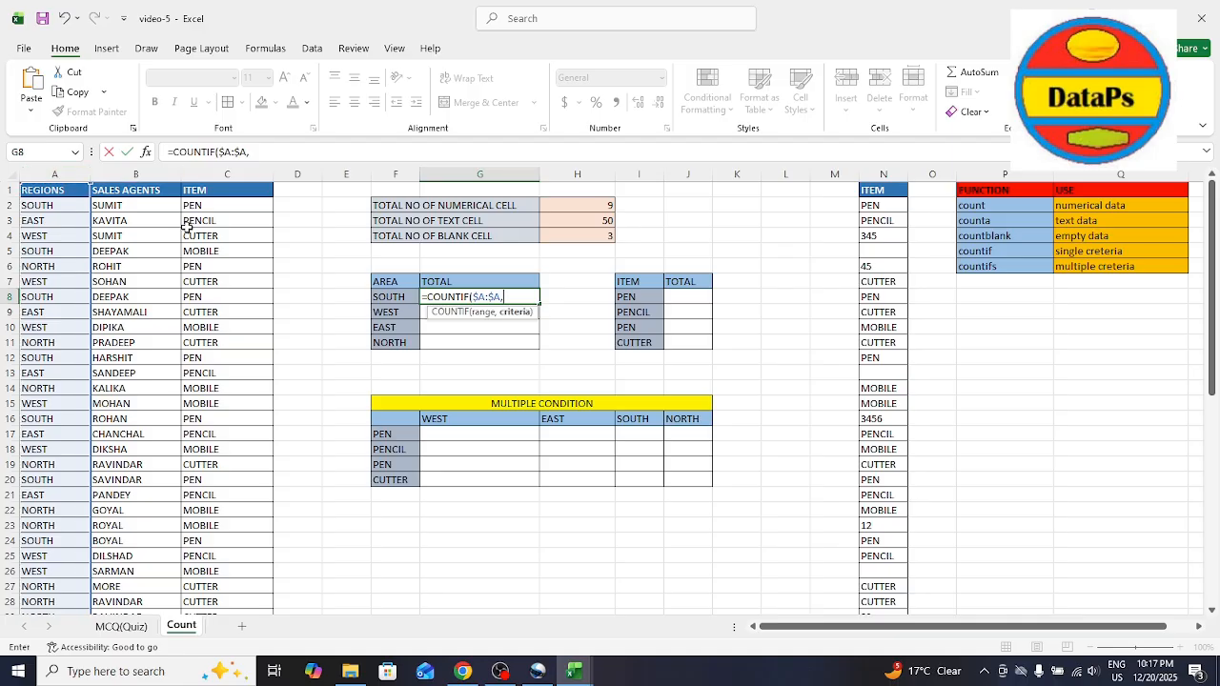
pyautogui.click(397, 297)
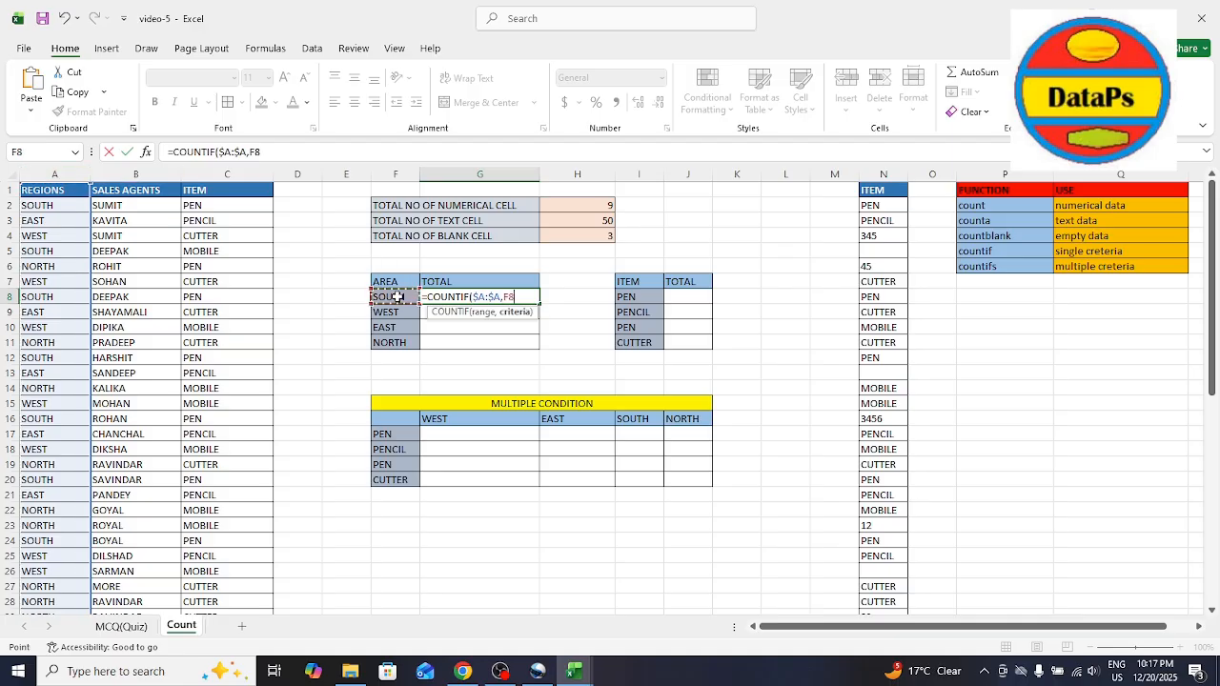
pyautogui.press('F4')
pyautogui.press('F4')
pyautogui.press('F4')
pyautogui.press('Return')
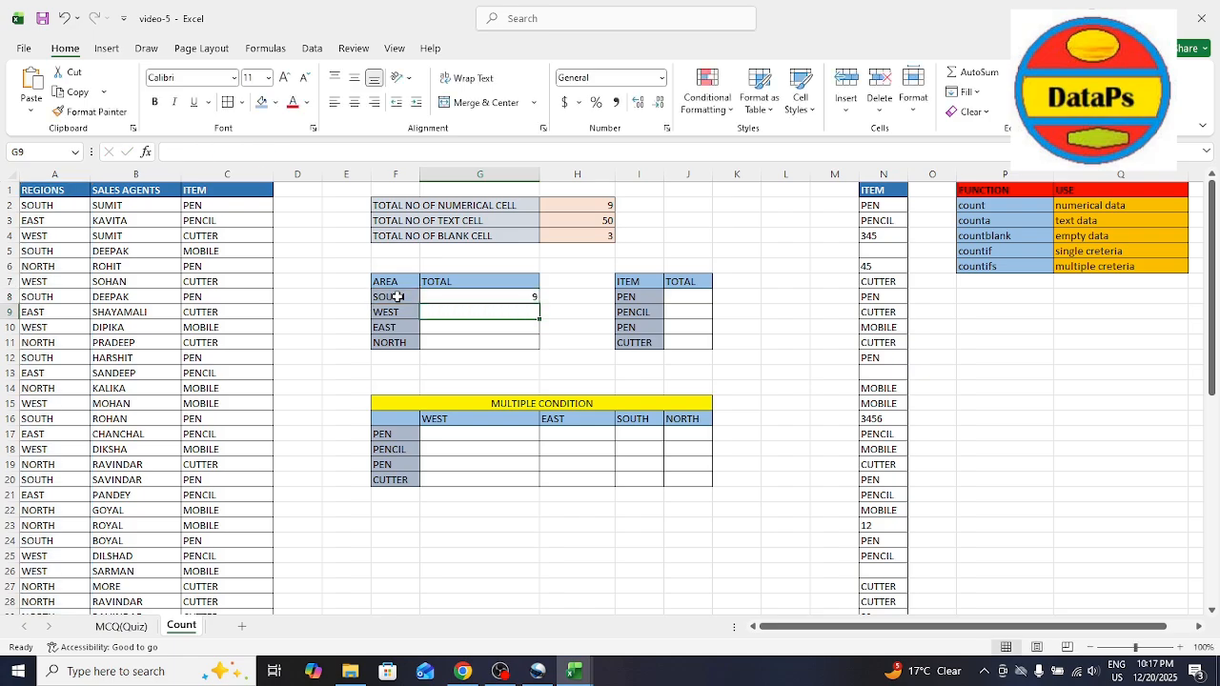
# Copy the COUNTIF formula from G8 to the WEST, EAST and NORTH rows in G9:G11.
pyautogui.press('Up')
pyautogui.hotkey('ctrl', 'c')
pyautogui.hotkey('shift', 'Down')
pyautogui.hotkey('shift', 'Down')
pyautogui.hotkey('shift', 'Down')
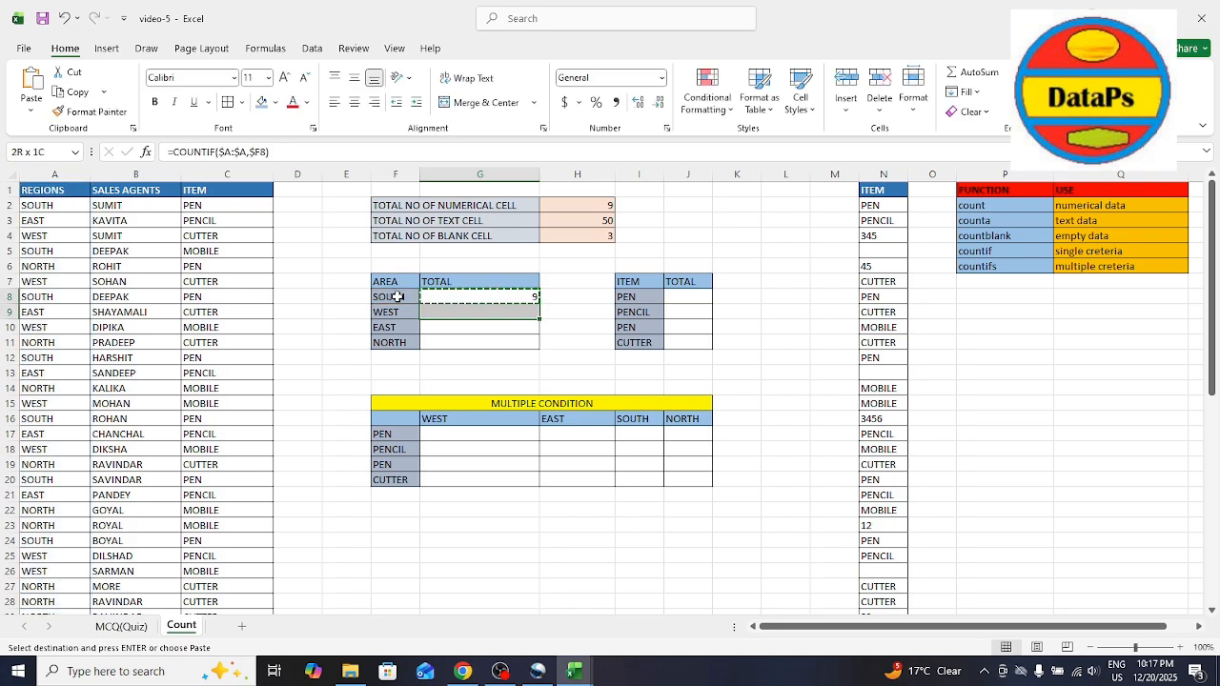
pyautogui.press('Return')
# Enter =COUNTIF($C:$C,$I8) in cell J8 to count the PEN entries in the ITEM column.
pyautogui.press('Right')
pyautogui.press('Right')
pyautogui.press('Right')
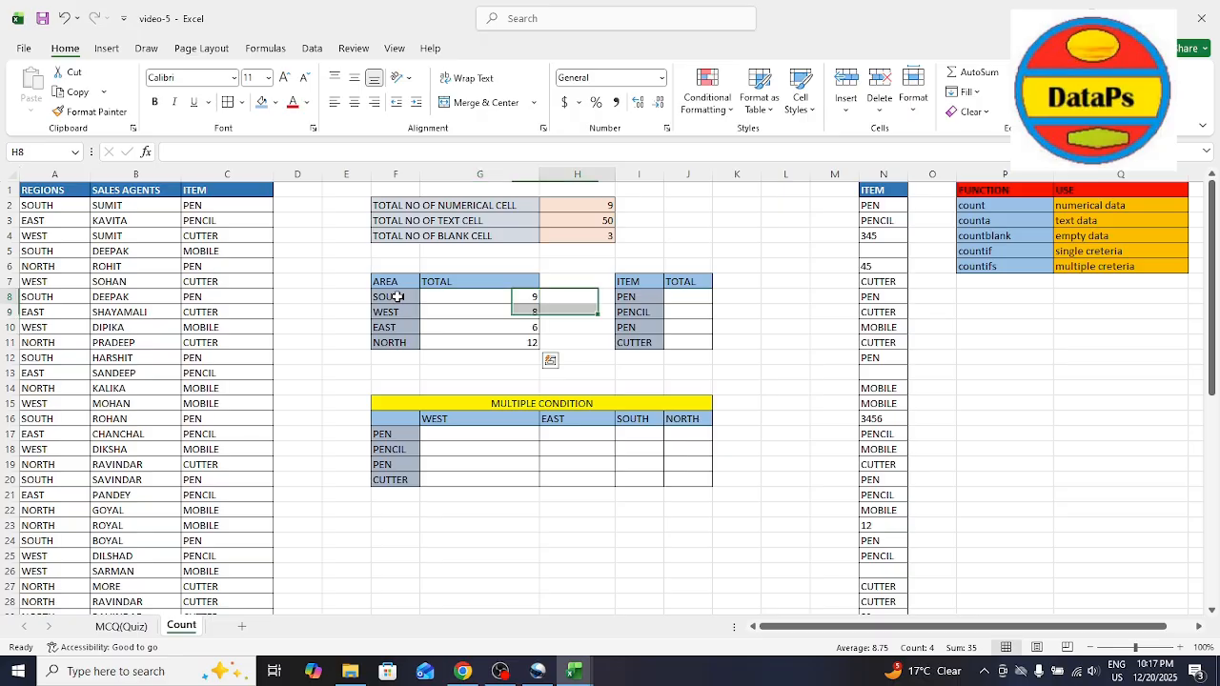
pyautogui.write('=')
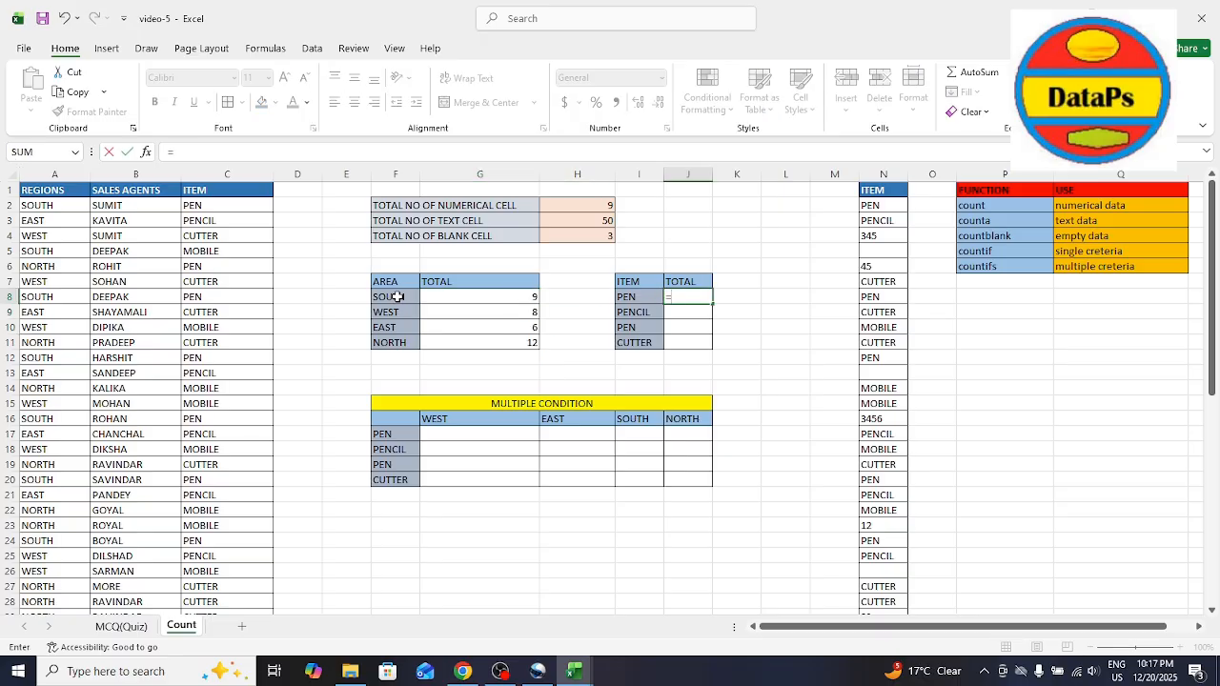
pyautogui.write('COUN')
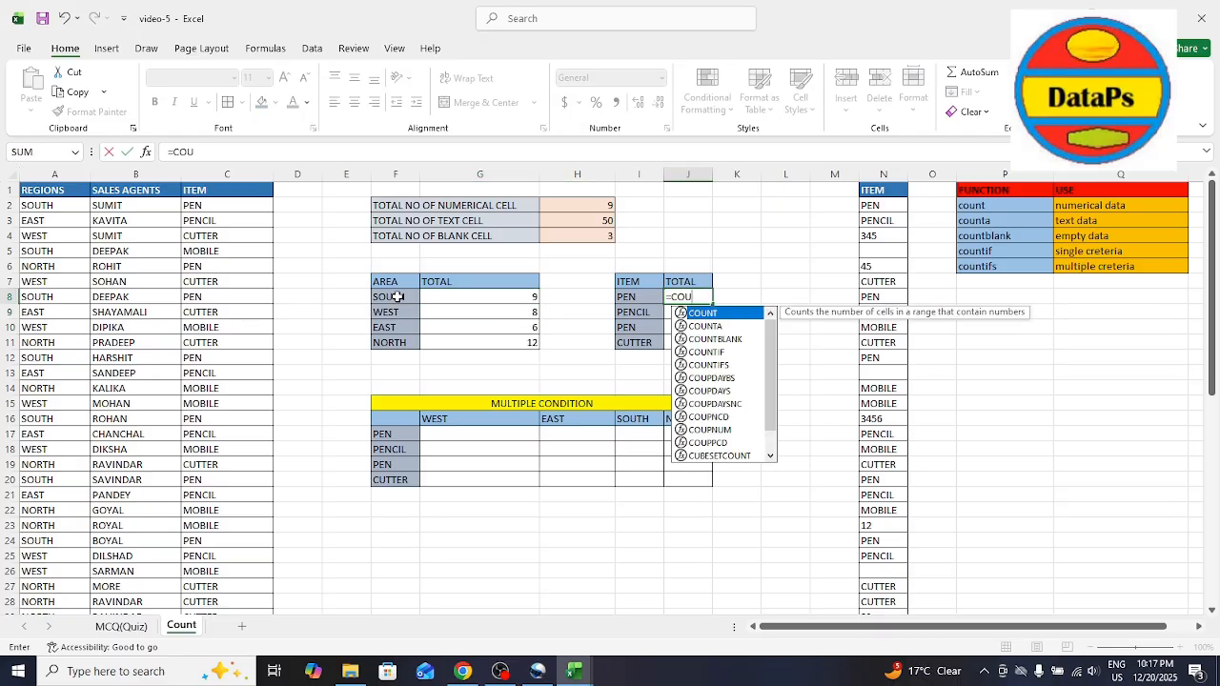
pyautogui.press('Down')
pyautogui.press('Down')
pyautogui.press('Down')
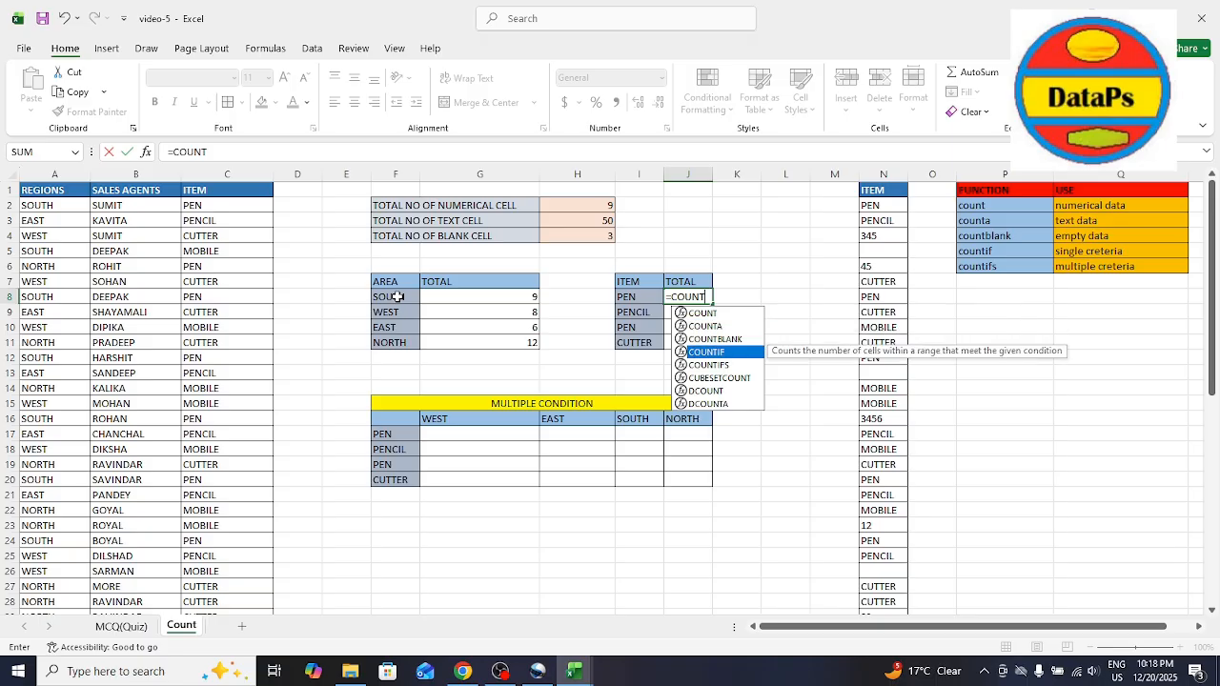
pyautogui.press('Tab')
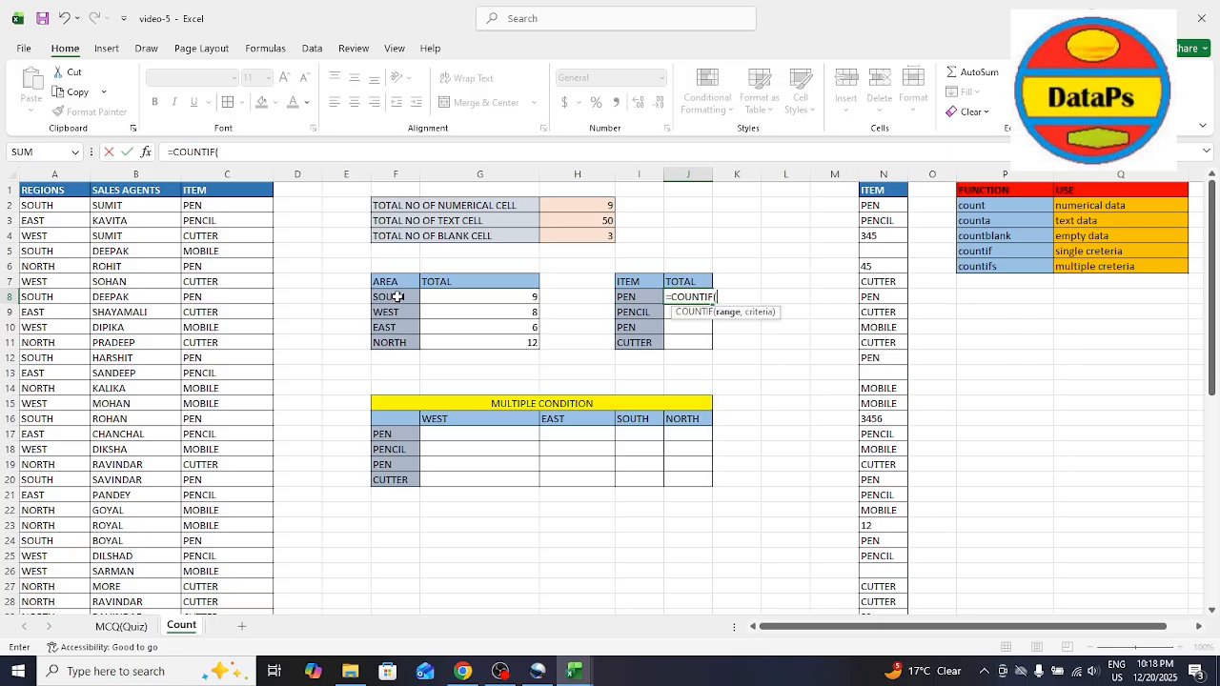
pyautogui.click(227, 173)
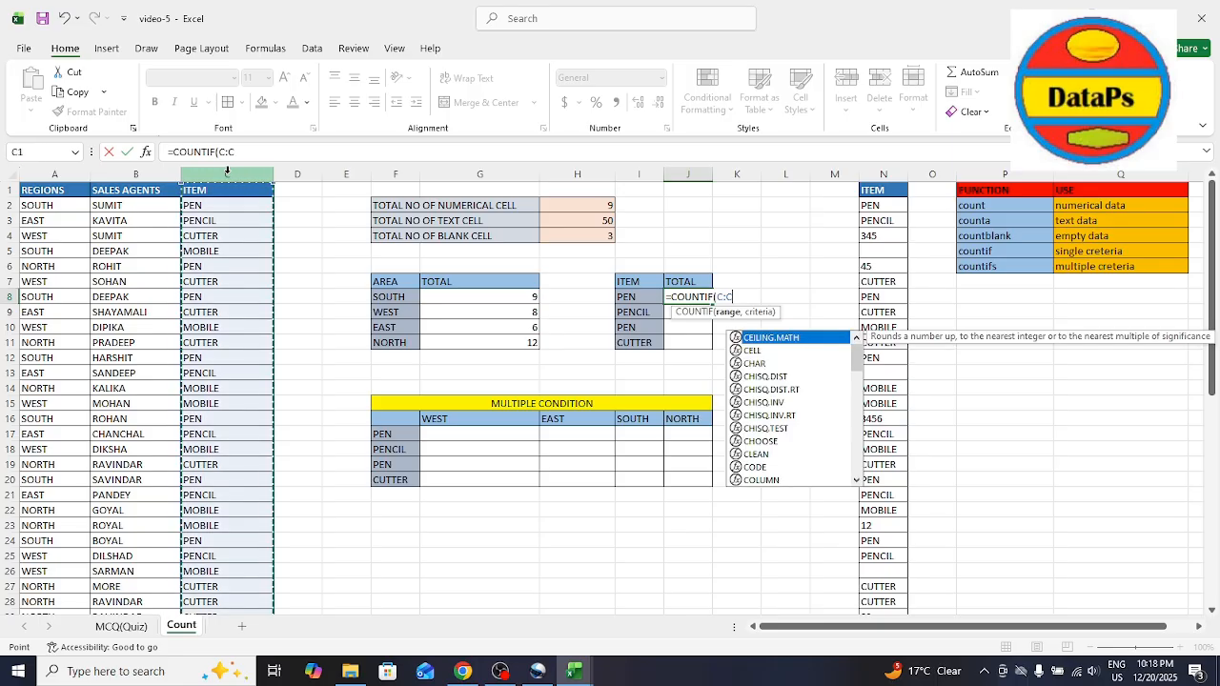
pyautogui.write(',')
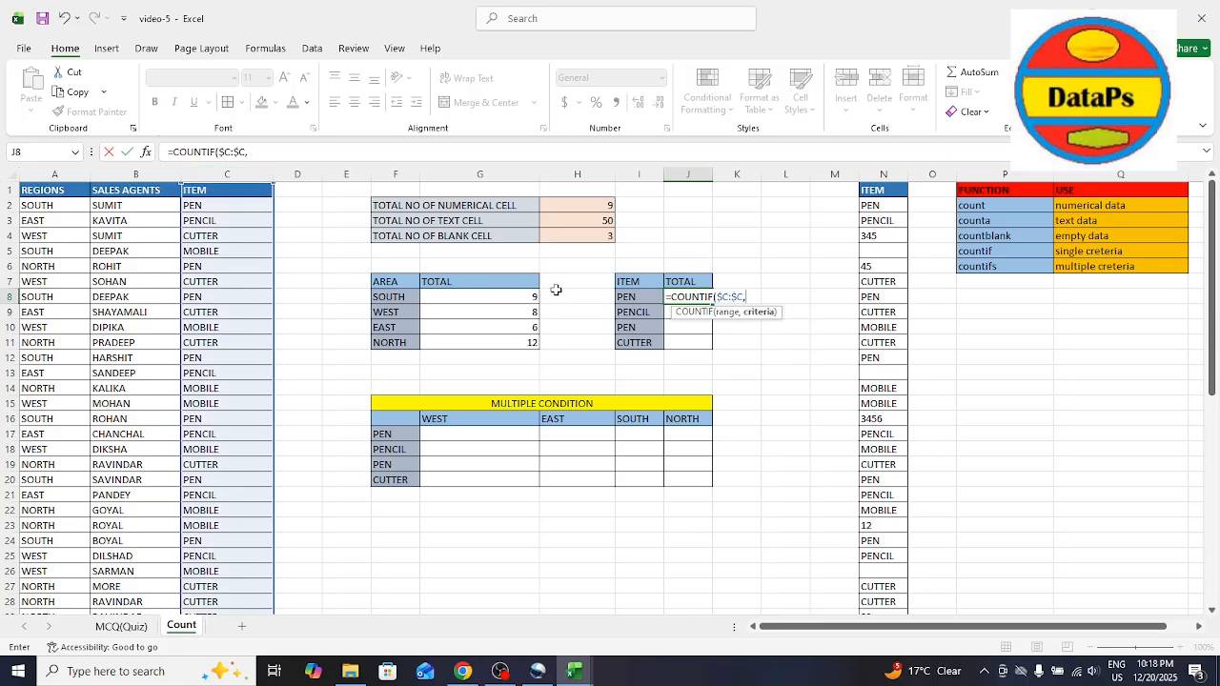
pyautogui.click(635, 301)
pyautogui.press('F4')
pyautogui.press('F4')
pyautogui.press('F4')
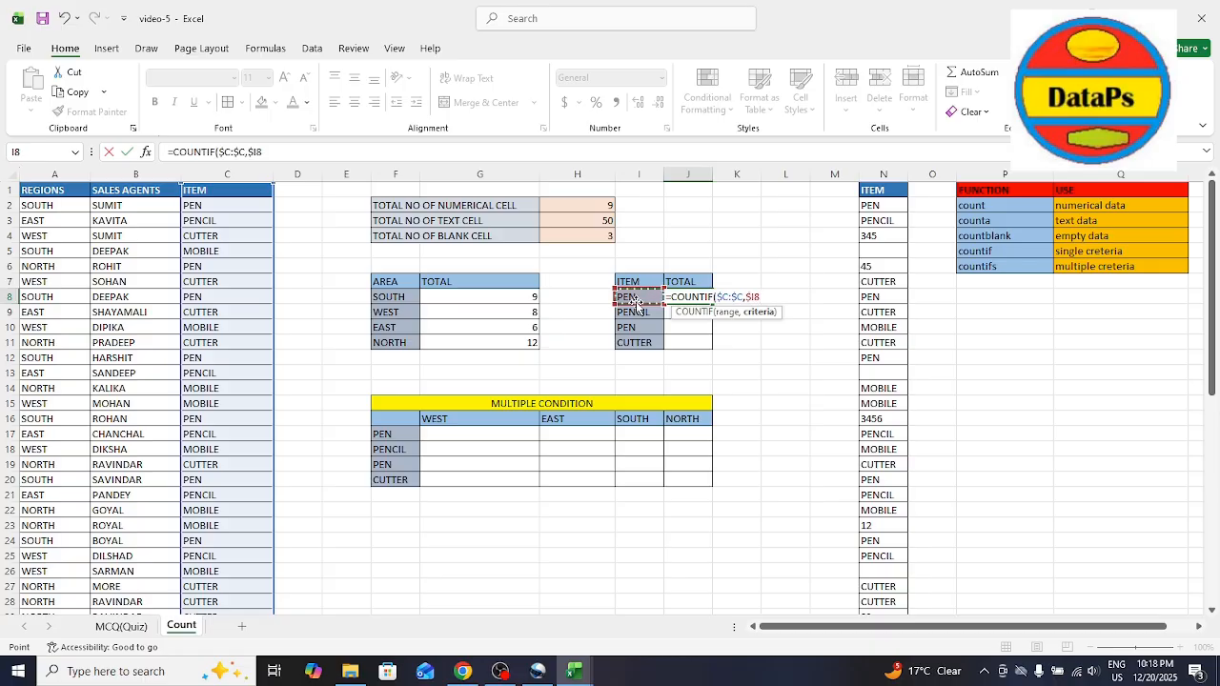
pyautogui.press('Return')
# Copy the COUNTIF formula from J8 to the PENCIL, PEN and CUTTER rows in J9:J11.
pyautogui.press('Up')
pyautogui.hotkey('ctrl', 'c')
pyautogui.hotkey('shift', 'Down')
pyautogui.hotkey('shift', 'Down')
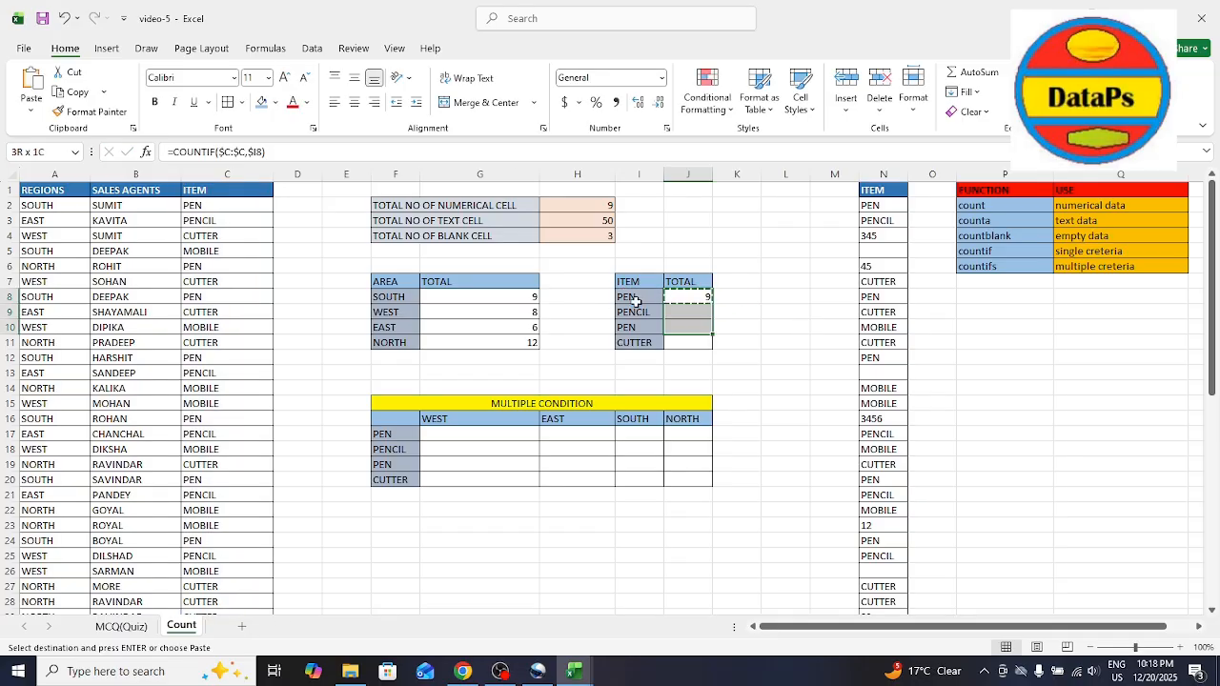
pyautogui.hotkey('shift', 'Down')
pyautogui.press('Return')
# Begin a COUNTIFS formula in cell G17 of the MULTIPLE CONDITION table, matching the ITEM column $C:$C against $F17.
pyautogui.press('Down')
pyautogui.press('Down')
pyautogui.press('Down')
pyautogui.press('Down')
pyautogui.press('Down')
pyautogui.press('Down')
pyautogui.press('Down')
pyautogui.press('Down')
pyautogui.press('Down')
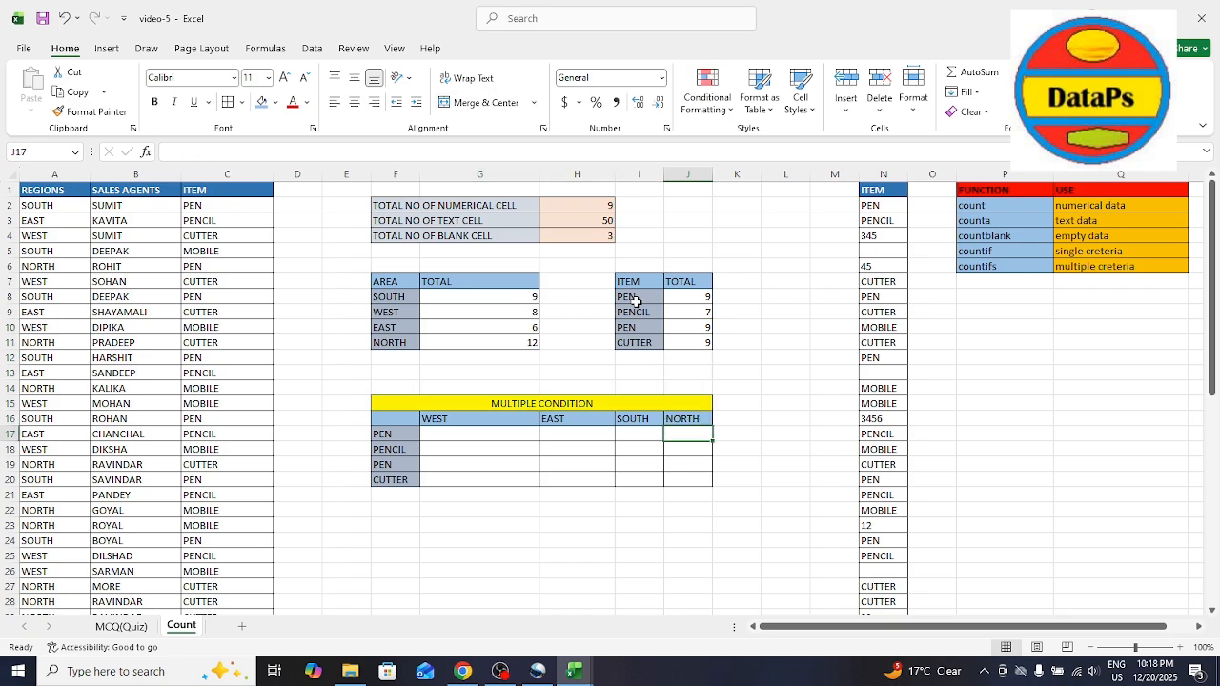
pyautogui.press('Left')
pyautogui.press('Left')
pyautogui.press('Left')
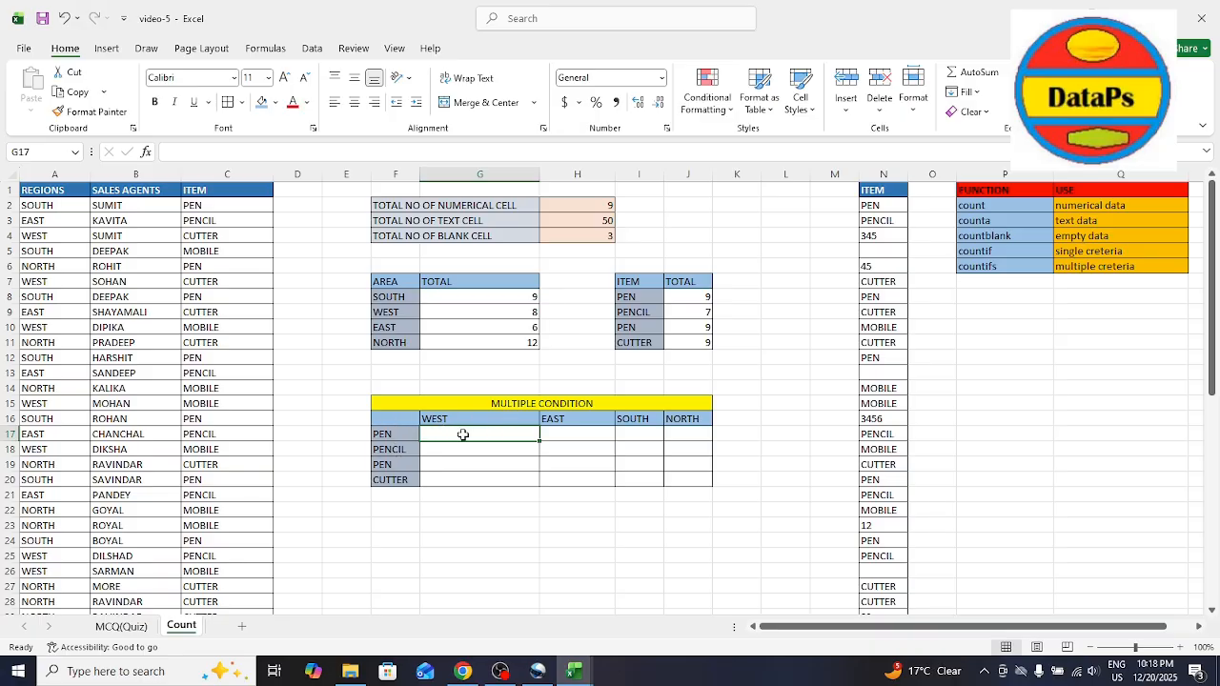
pyautogui.write('=')
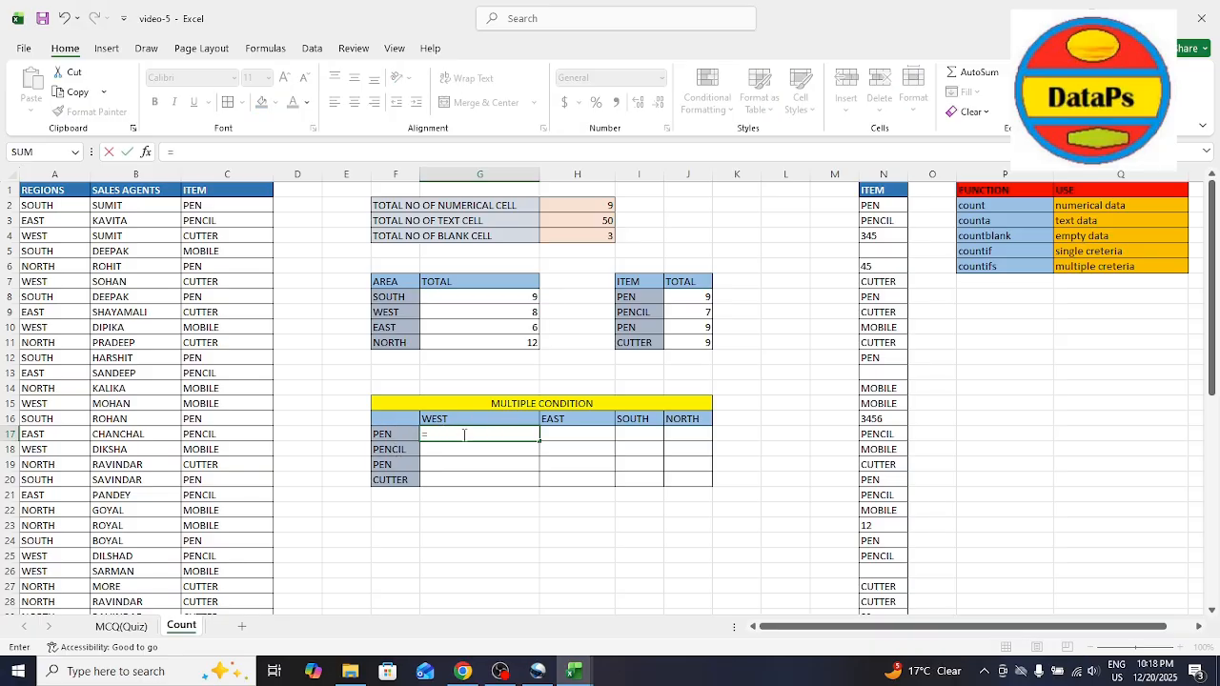
pyautogui.write('CO')
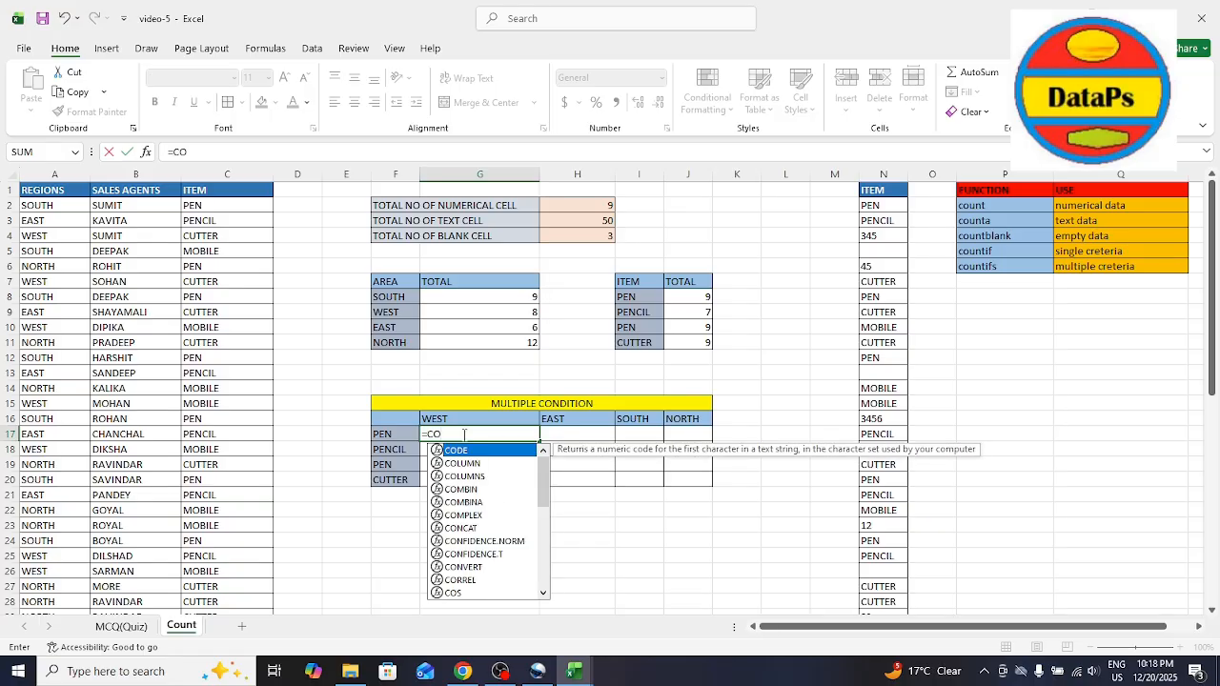
pyautogui.write('UNTIFS(')
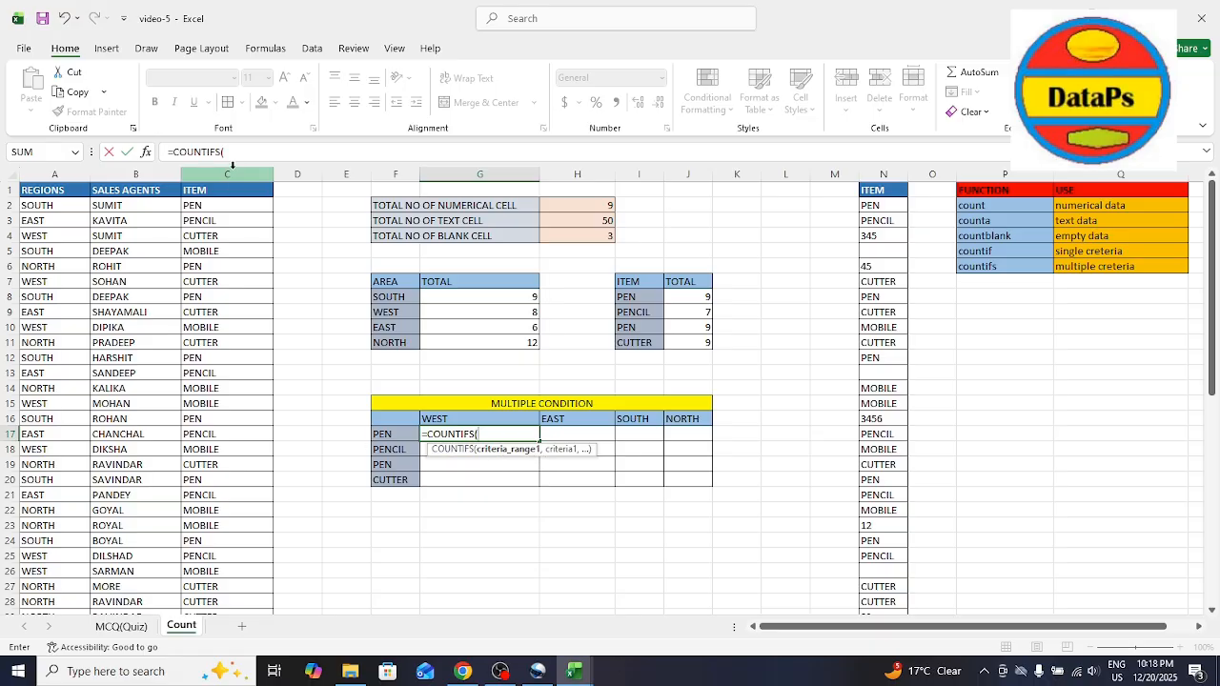
pyautogui.click(218, 169)
pyautogui.press('F4')
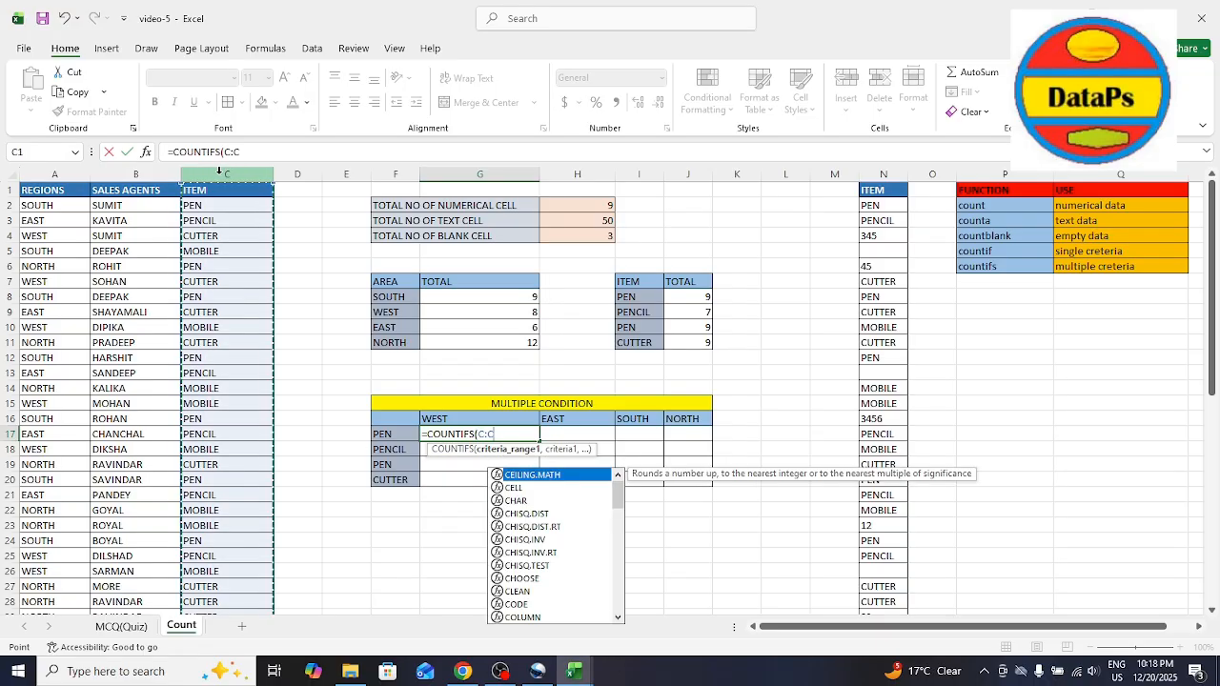
pyautogui.write(',')
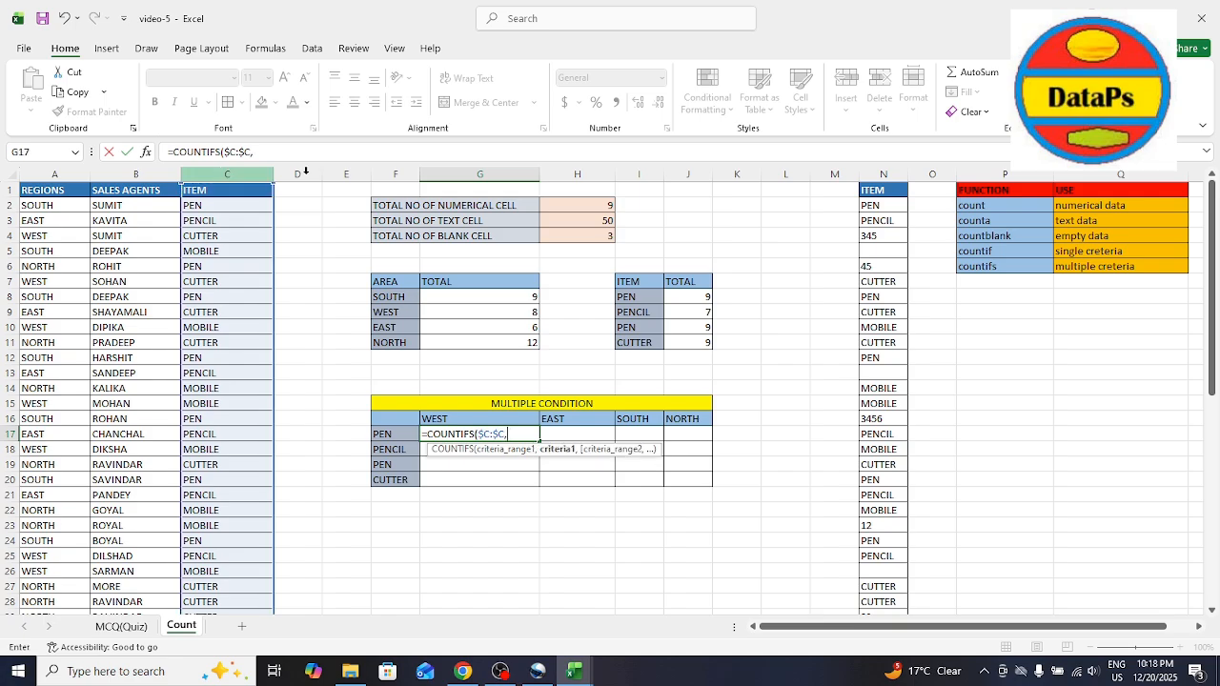
pyautogui.click(389, 434)
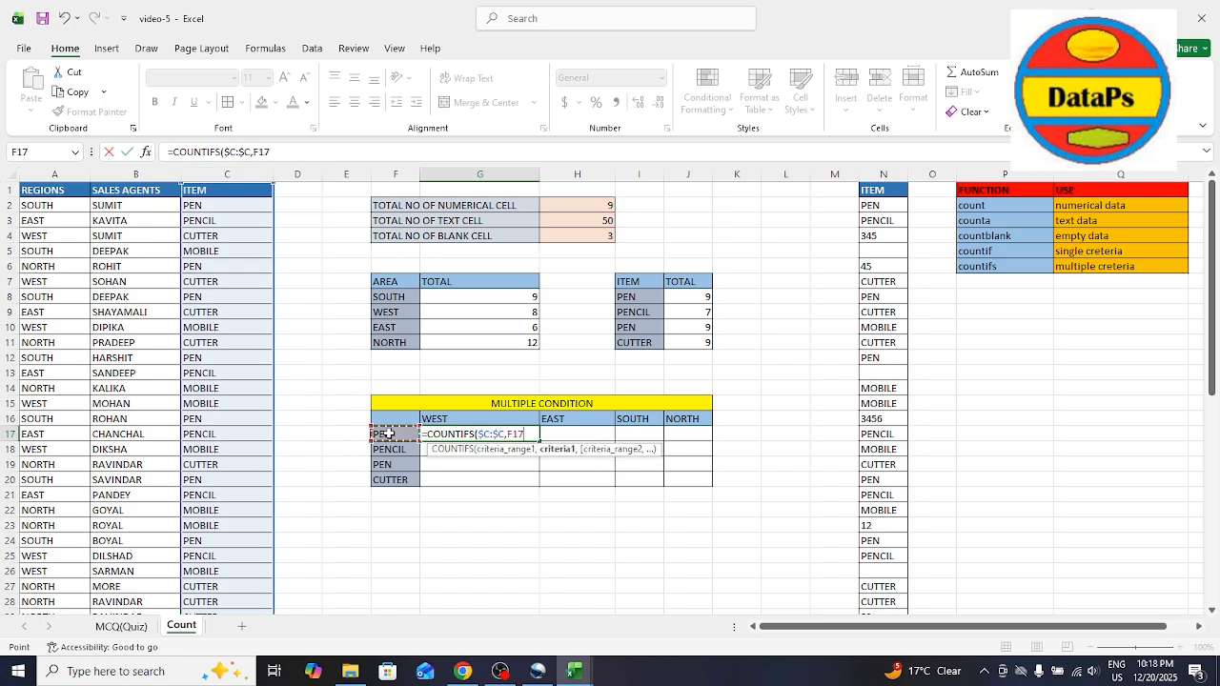
pyautogui.press('F4')
pyautogui.press('F4')
pyautogui.write(',')
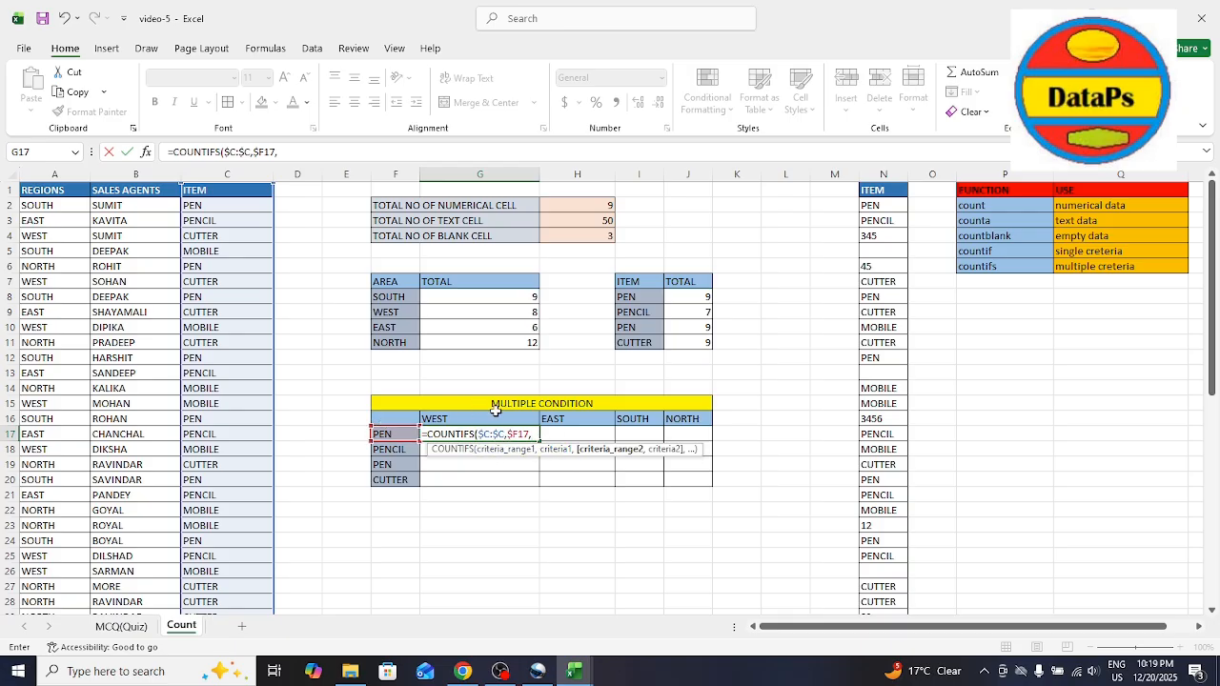
# Complete the G17 formula with the REGIONS column $A:$A and the WEST header G$16 as the second criteria pair.
pyautogui.click(64, 173)
pyautogui.press('F4')
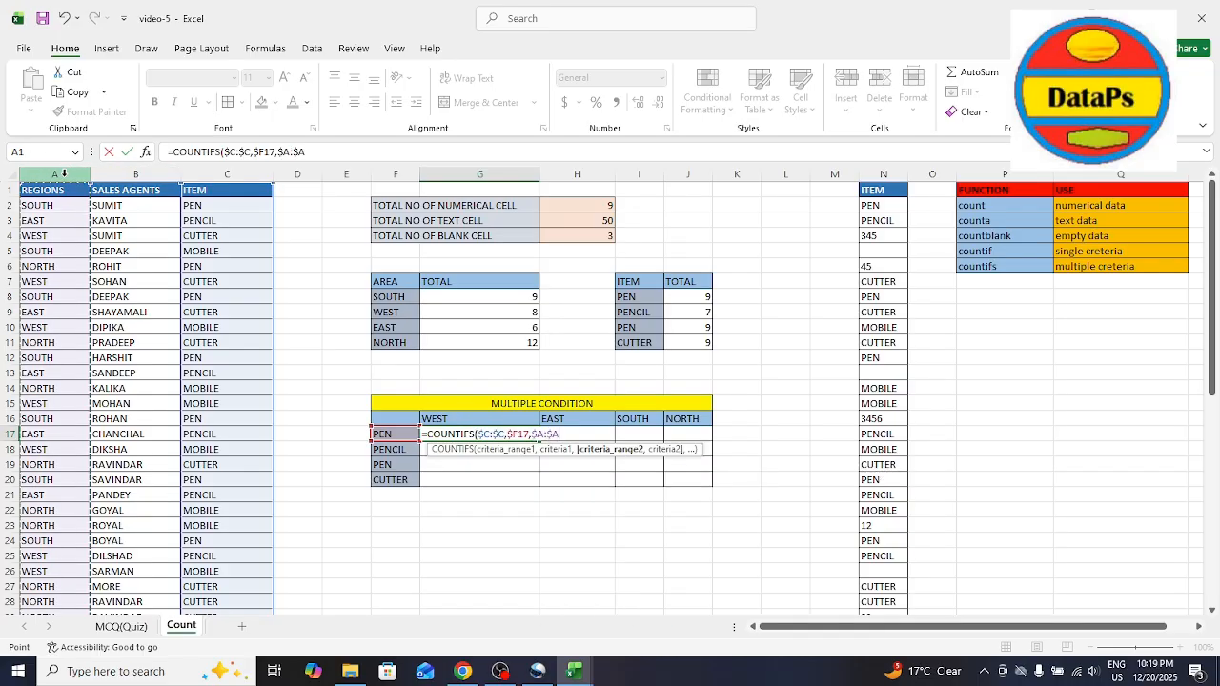
pyautogui.write(',')
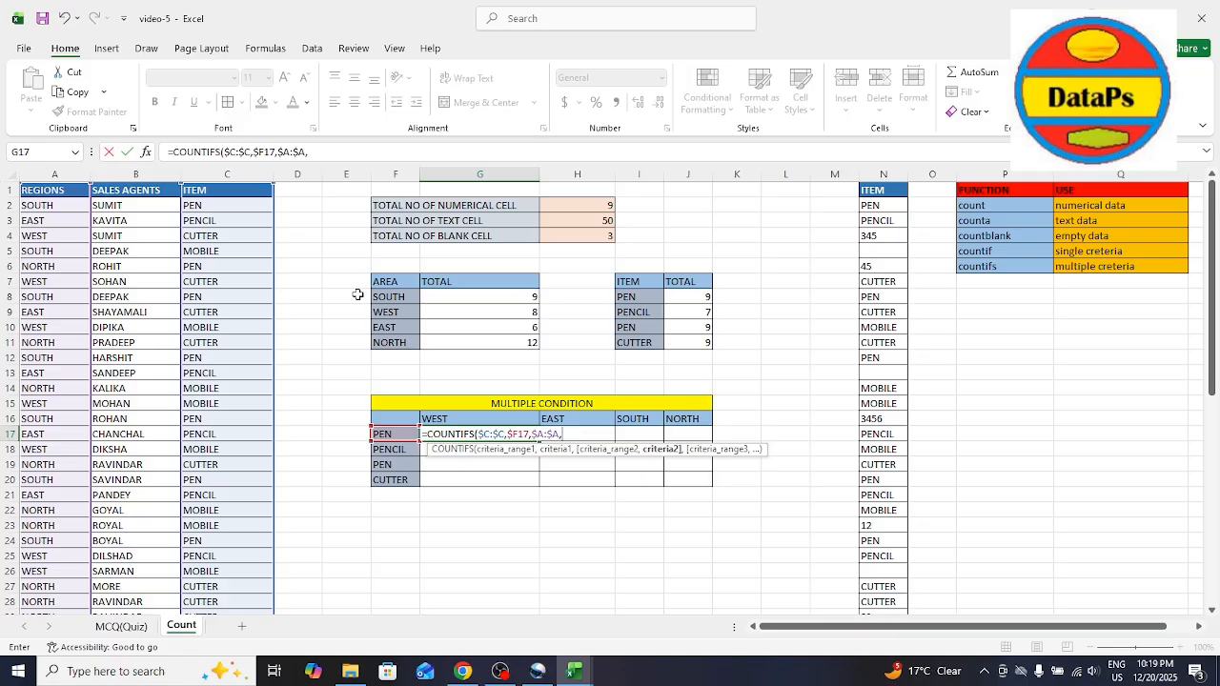
pyautogui.click(471, 418)
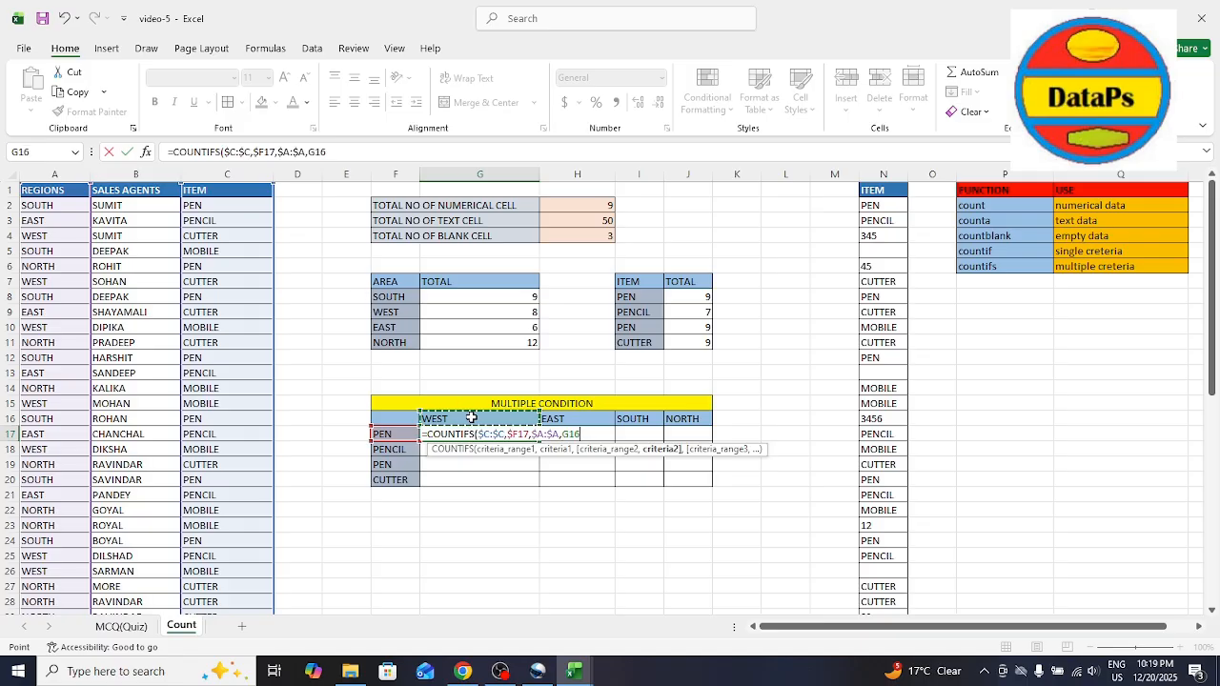
pyautogui.press('F4')
pyautogui.press('F4')
pyautogui.press('Return')
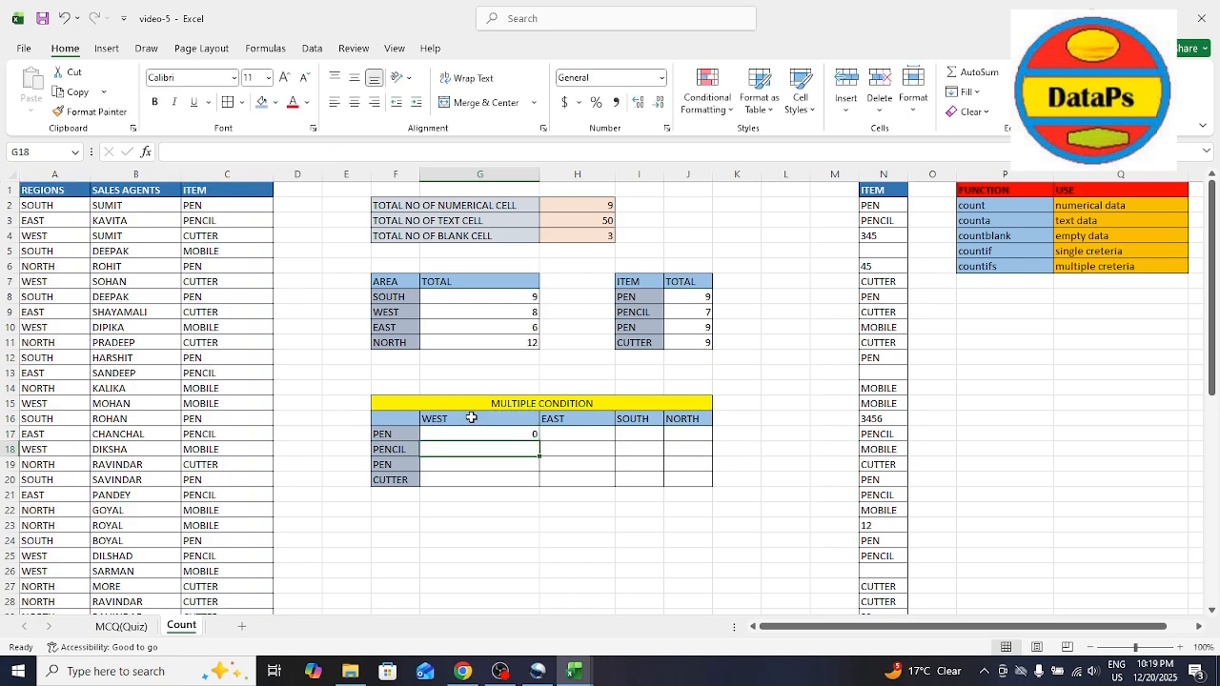
# Copy the COUNTIFS formula from G17 across the EAST, SOUTH and NORTH columns in H17:J17.
pyautogui.press('Up')
pyautogui.hotkey('ctrl', 'c')
pyautogui.hotkey('shift', 'Right')
pyautogui.hotkey('shift', 'Right')
pyautogui.hotkey('shift', 'Right')
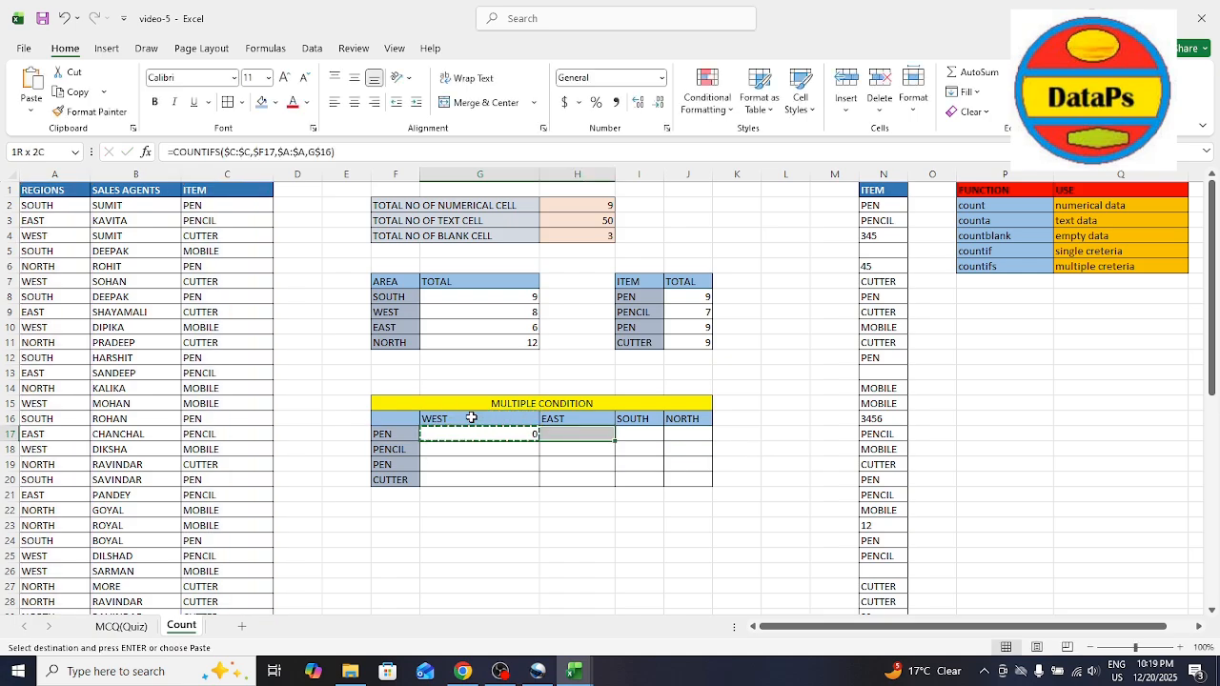
pyautogui.hotkey('ctrl', 'v')
# Copy the COUNTIFS formulas in G17:J17 down to the PENCIL, PEN and CUTTER rows in G18:J20.
pyautogui.press('Down')
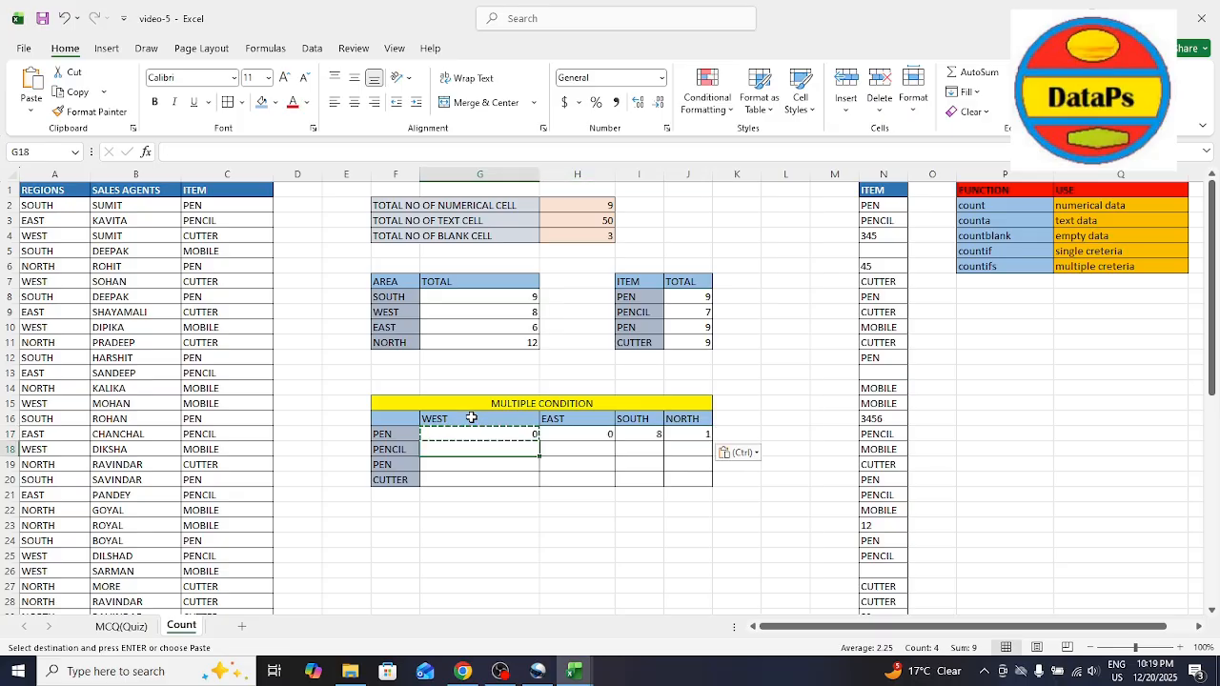
pyautogui.press('Up')
pyautogui.hotkey('shift', 'Right')
pyautogui.hotkey('shift', 'Right')
pyautogui.hotkey('shift', 'Right')
pyautogui.hotkey('shift', 'Right')
pyautogui.hotkey('shift', 'Left')
pyautogui.hotkey('shift', 'Down')
pyautogui.press('Escape')
pyautogui.hotkey('ctrl', 'c')
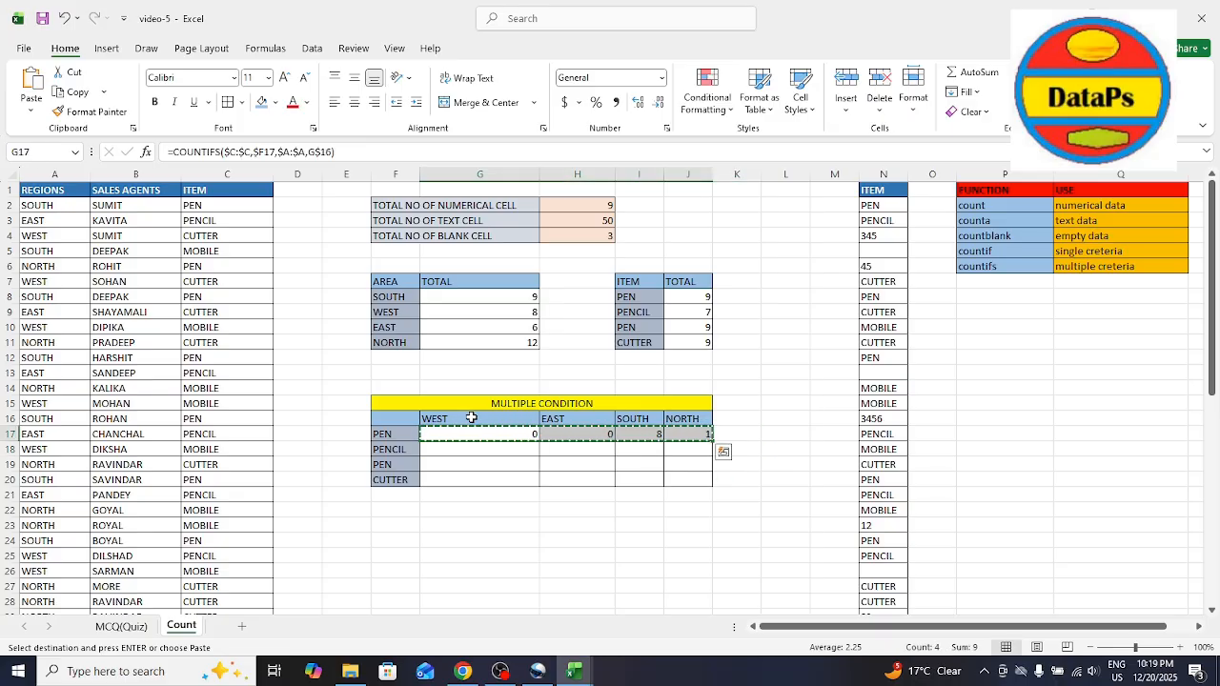
pyautogui.hotkey('shift', 'Down')
pyautogui.hotkey('shift', 'Down')
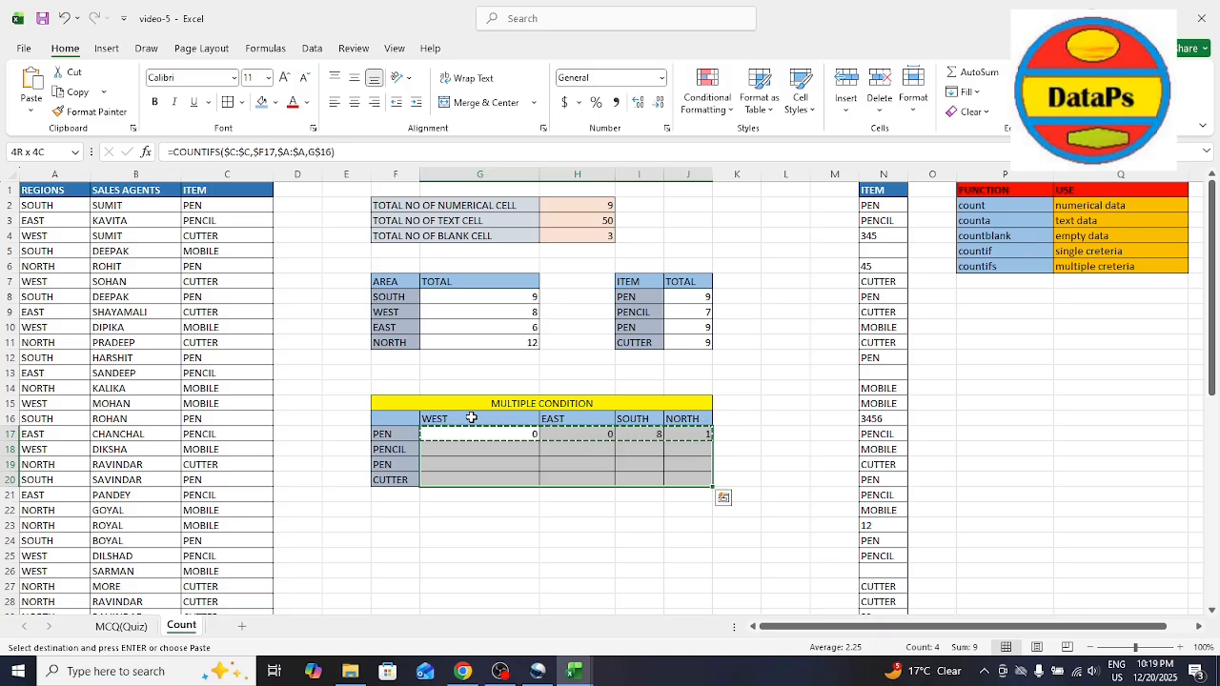
pyautogui.press('Return')
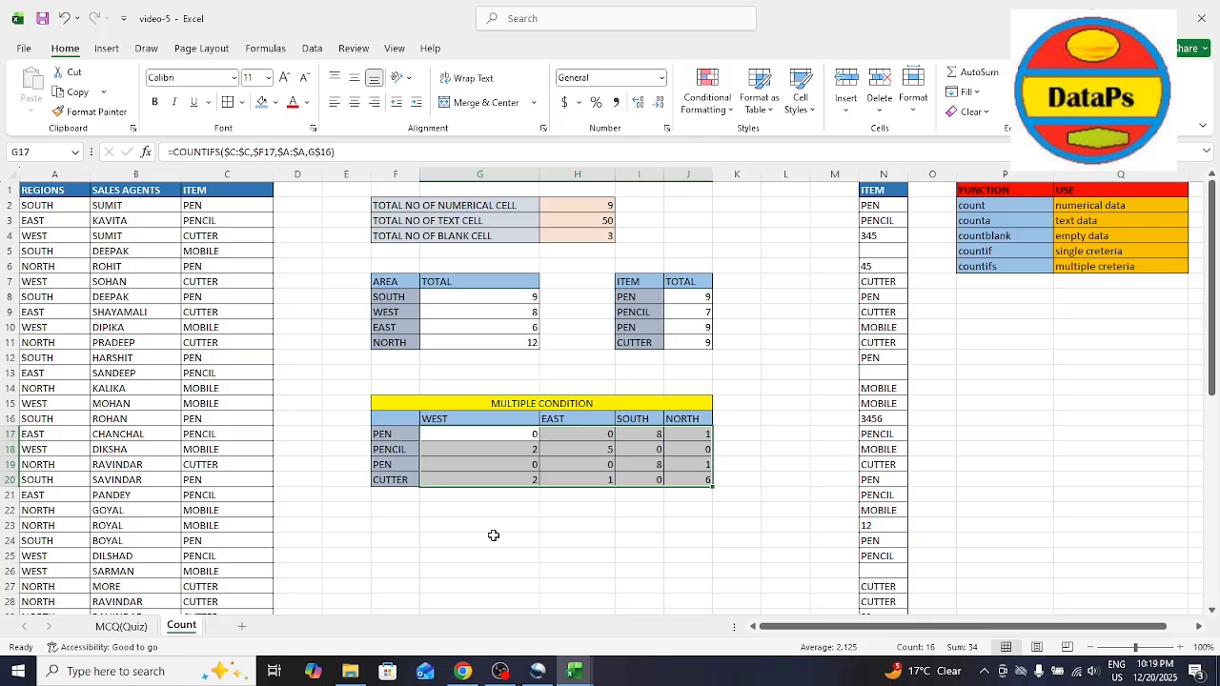
# Review the copied COUNTIFS formulas in the WEST column of the MULTIPLE CONDITION table.
pyautogui.press('Down')
pyautogui.press('Down')
pyautogui.press('Down')
pyautogui.press('Down')
pyautogui.press('Up')
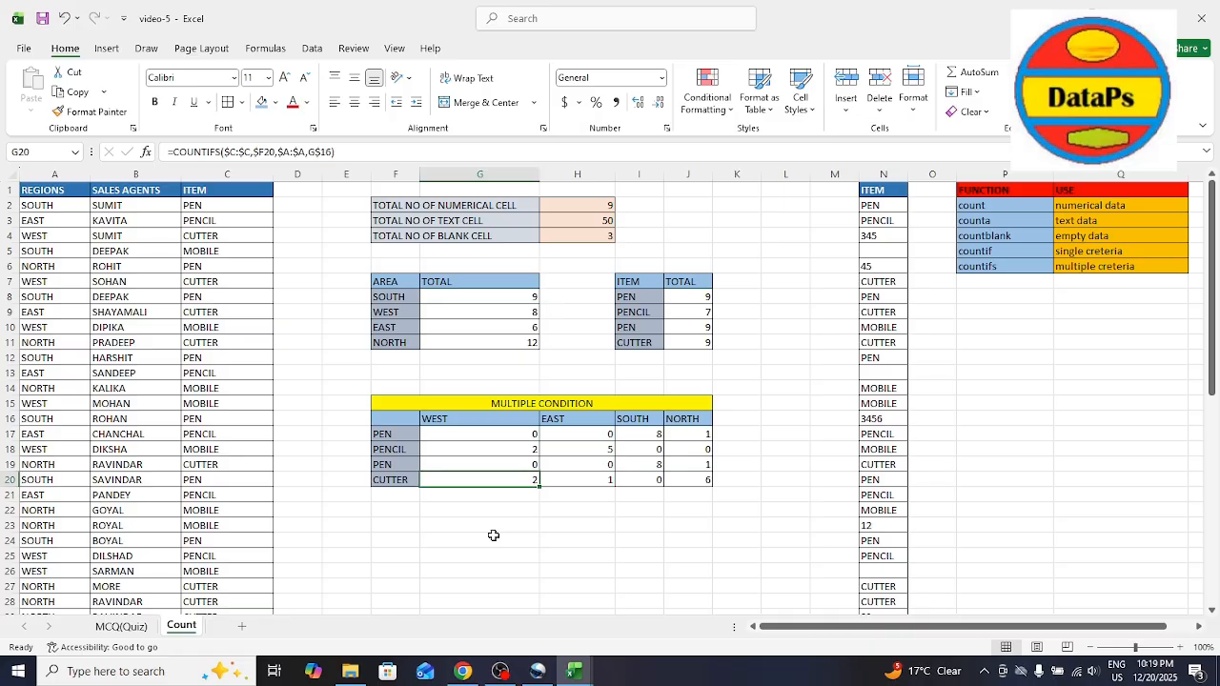
pyautogui.press('Down')
pyautogui.press('Up')
pyautogui.press('Up')
pyautogui.press('Up')
pyautogui.press('Up')
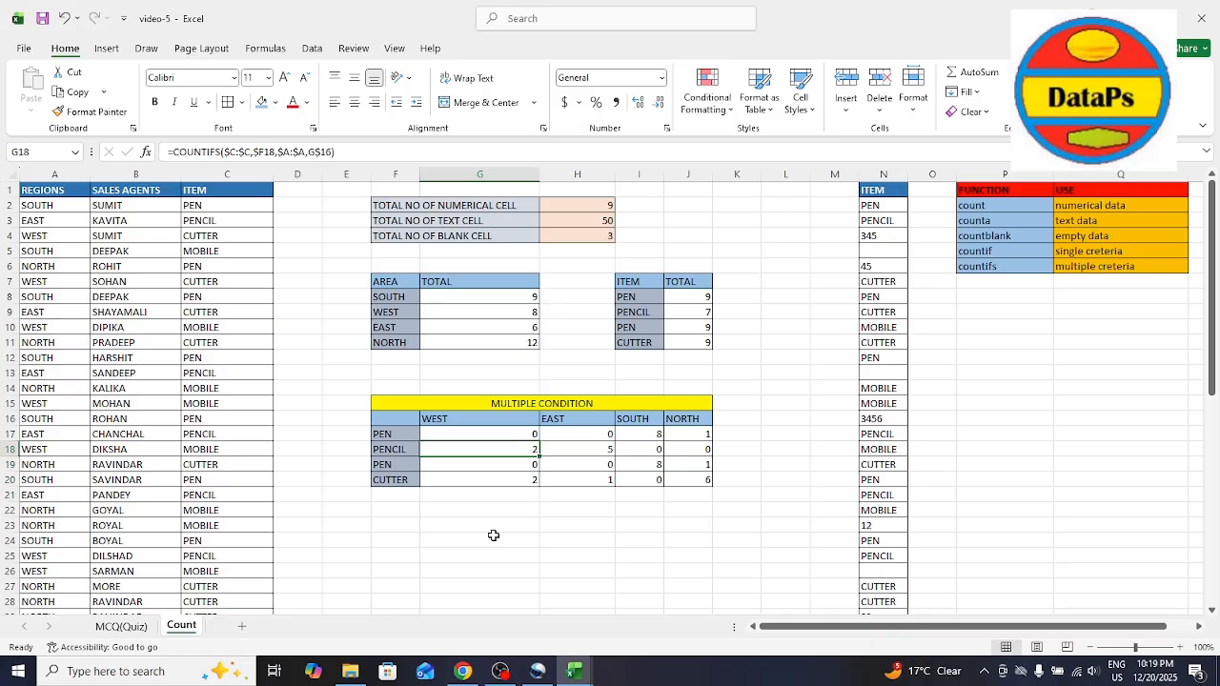
# Go back over the completed summary tables and return to the REGIONS header in cell A1.
pyautogui.press('Up')
pyautogui.press('Up')
pyautogui.press('Up')
pyautogui.press('Up')
pyautogui.press('Up')
pyautogui.press('Up')
pyautogui.press('Up')
pyautogui.press('Up')
pyautogui.press('Up')
pyautogui.press('Up')
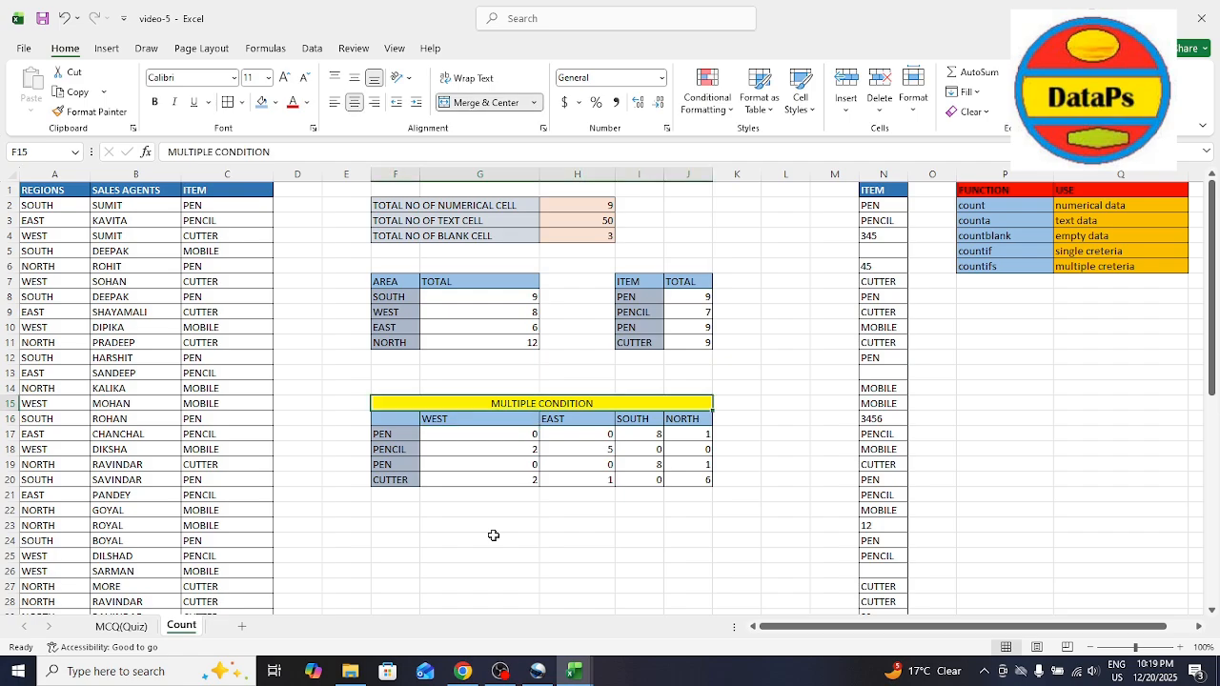
pyautogui.press('Up')
pyautogui.press('Up')
pyautogui.press('Up')
pyautogui.press('Up')
pyautogui.press('Up')
pyautogui.press('Up')
pyautogui.press('Up')
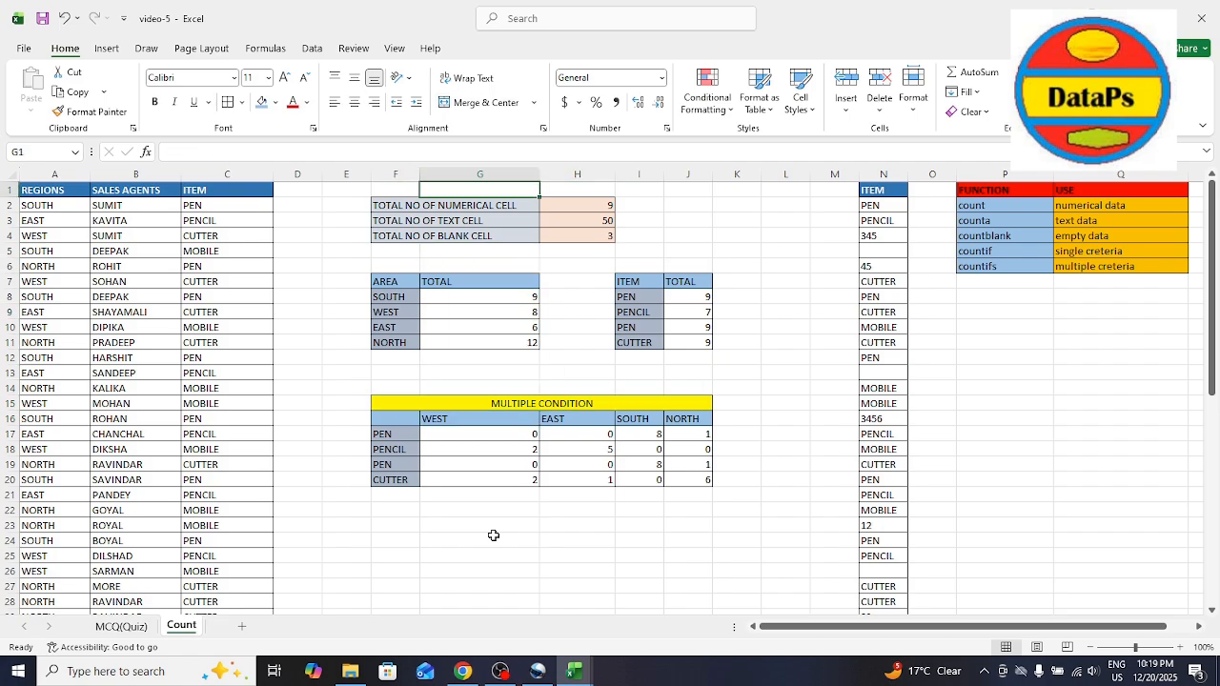
pyautogui.press('Left')
pyautogui.press('Left')
pyautogui.press('Left')
pyautogui.press('Left')
pyautogui.press('Left')
pyautogui.press('Left')
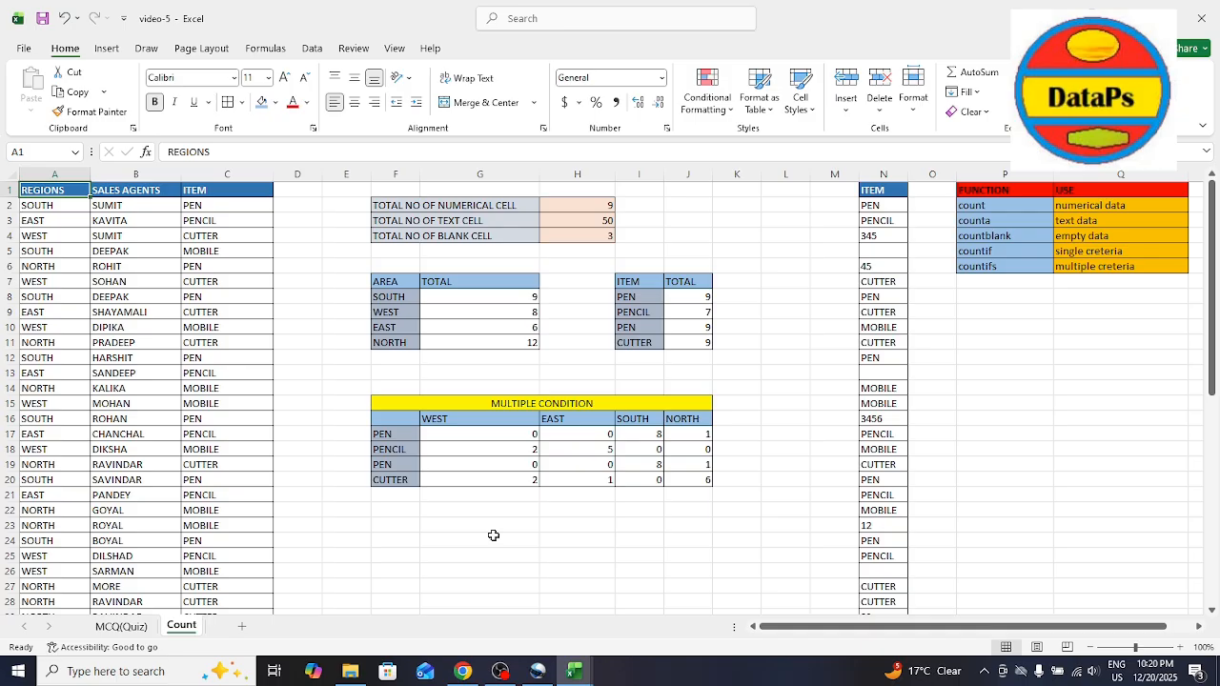
# Switch to the vide-4 workbook and view the Excel MCQ Quiz (Addition) title and its first question.
pyautogui.hotkey('alt', 'Tab')
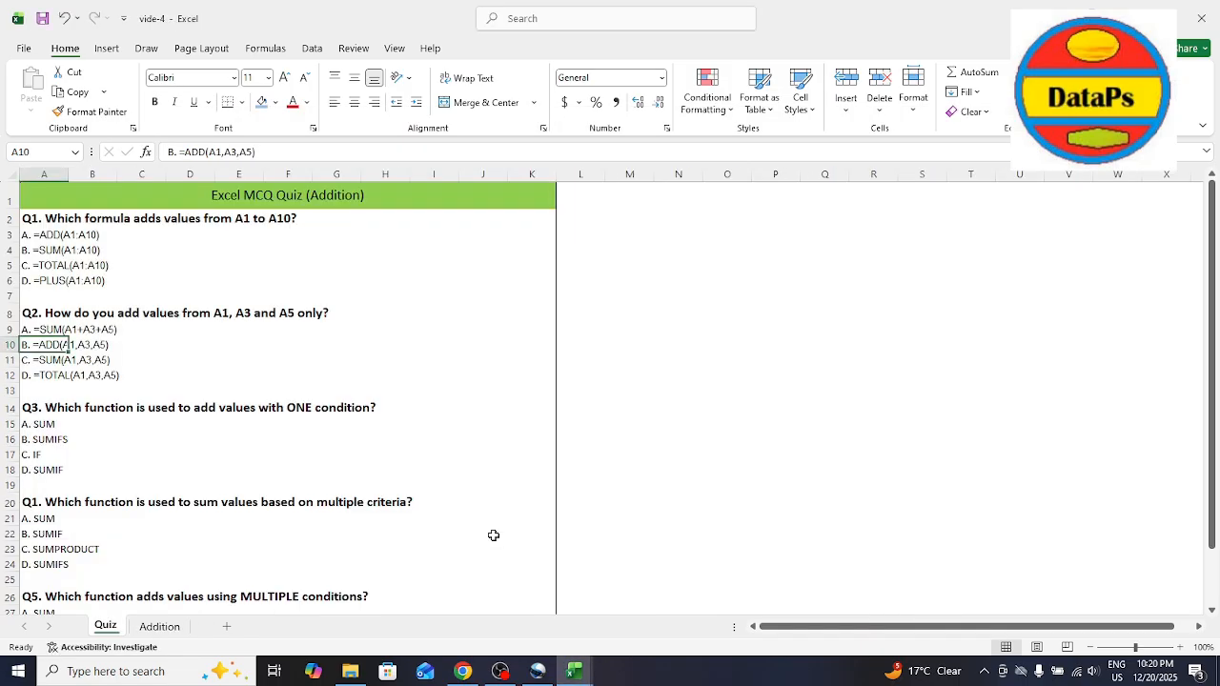
pyautogui.click(222, 194)
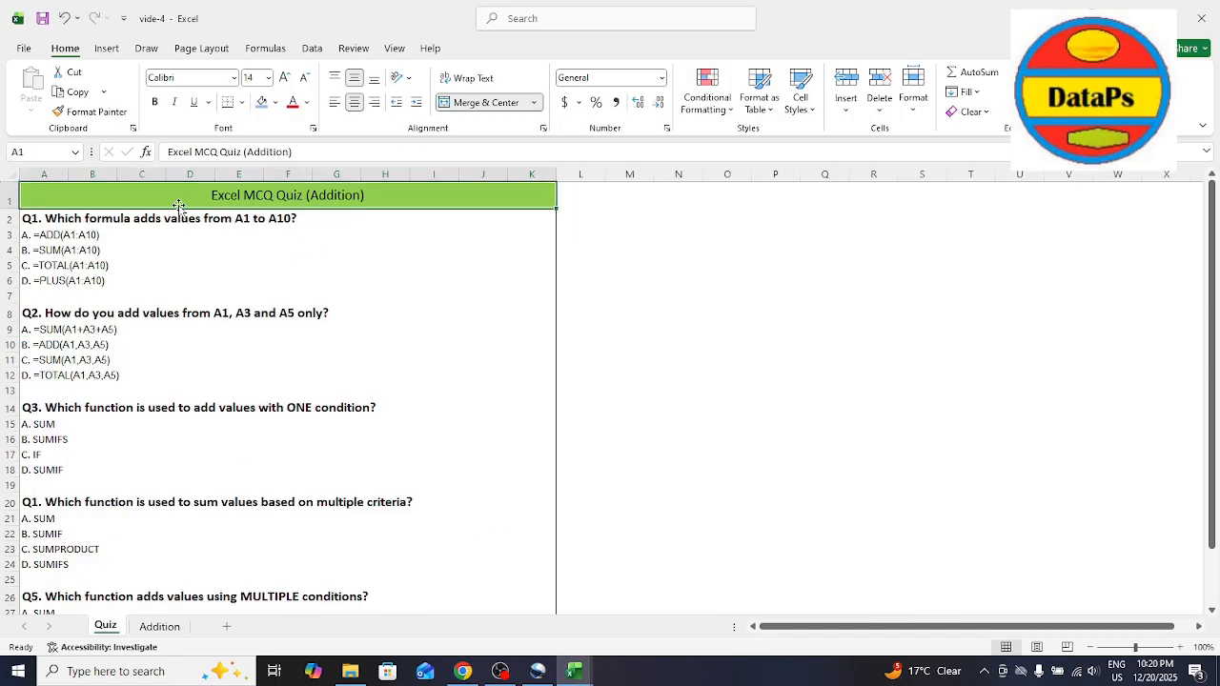
pyautogui.press('Down')
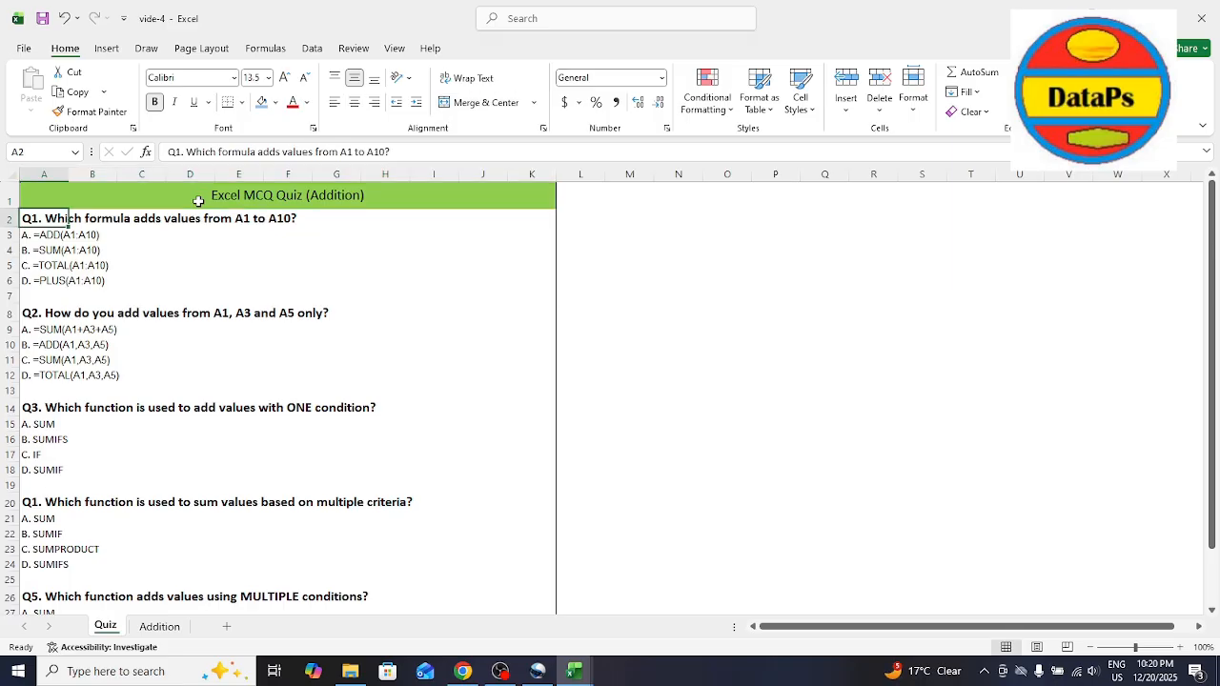
# Read through question Q1 in row 2 of the Quiz sheet, about adding values from A1 to A10.
pyautogui.press('Right')
pyautogui.press('Right')
pyautogui.press('Right')
pyautogui.press('Right')
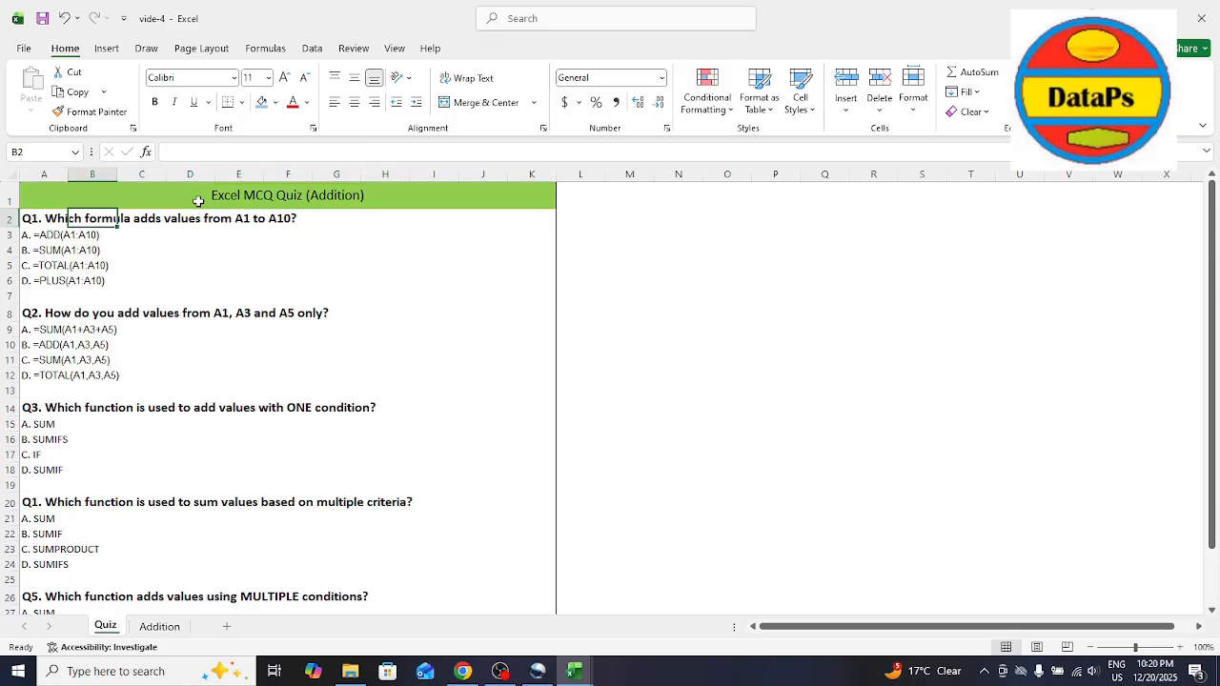
pyautogui.press('Left')
pyautogui.press('Left')
pyautogui.press('Left')
pyautogui.press('Left')
pyautogui.press('Right')
pyautogui.press('Right')
pyautogui.press('Right')
pyautogui.press('Right')
pyautogui.press('Right')
pyautogui.press('Left')
pyautogui.press('Right')
pyautogui.press('Right')
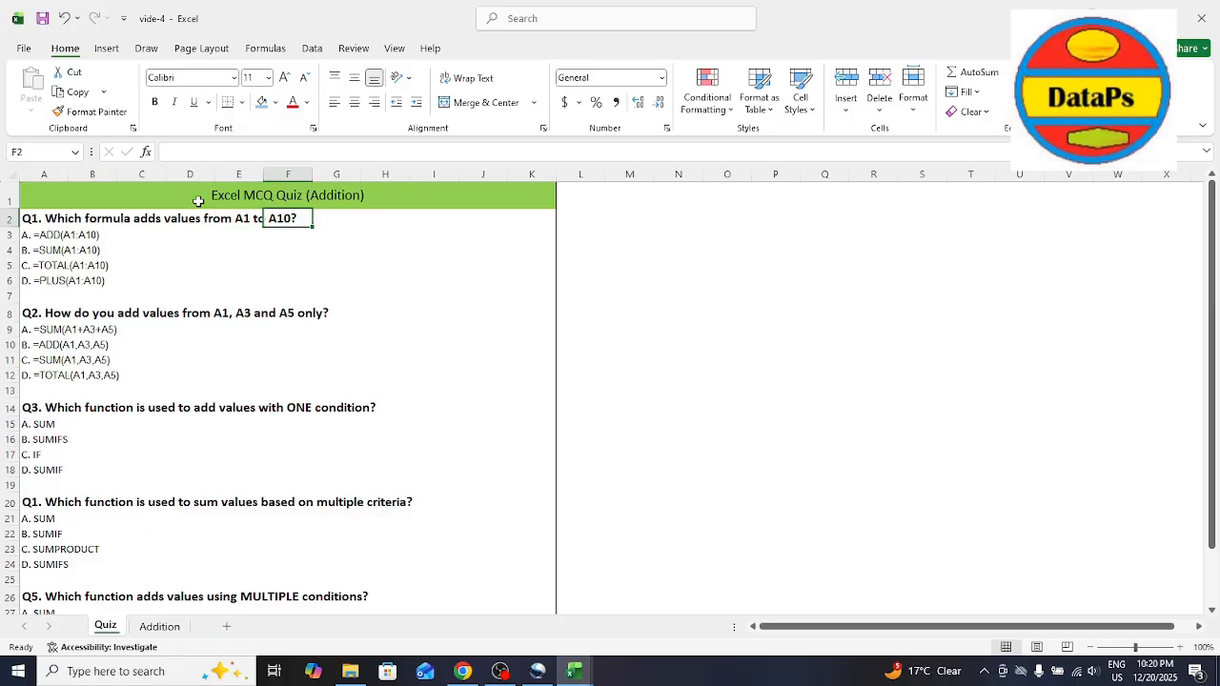
# Enter the sample numbers 23, 45, 45, 34, 23 and 1 in cells O1:O6 beside the quiz.
pyautogui.press('Right')
pyautogui.press('Right')
pyautogui.press('Right')
pyautogui.press('Right')
pyautogui.press('Right')
pyautogui.press('Right')
pyautogui.press('Right')
pyautogui.press('Right')
pyautogui.press('Up')
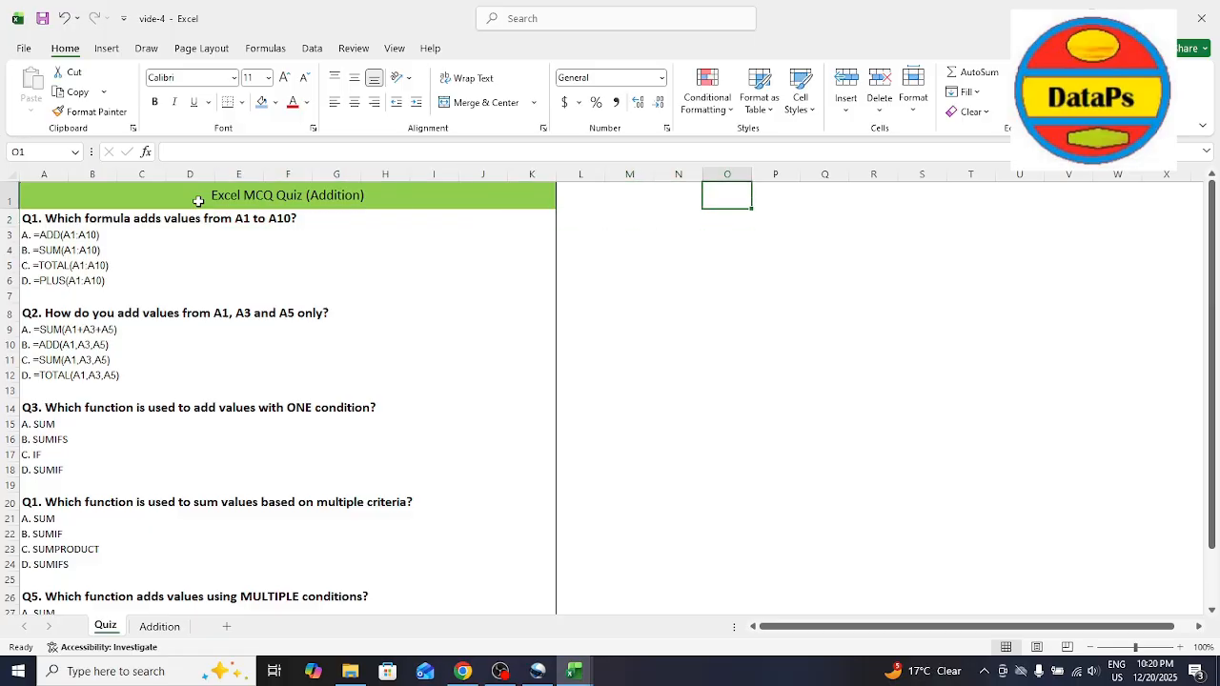
pyautogui.write('23')
pyautogui.press('Return')
pyautogui.write('45')
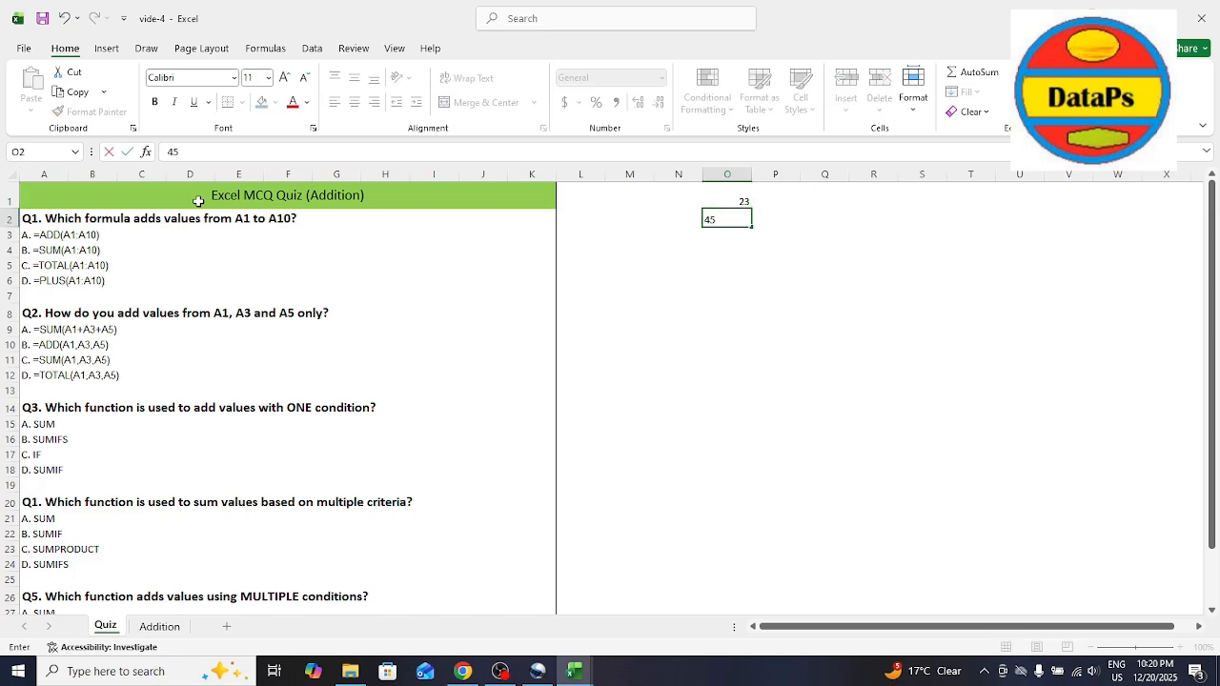
pyautogui.press('Return')
pyautogui.write('45')
pyautogui.press('Return')
pyautogui.write('34')
pyautogui.press('Return')
pyautogui.write('23')
pyautogui.press('Return')
pyautogui.write('1')
pyautogui.press('Return')
# Continue the sample column with 234, 78, 65, 45 and 45 in cells O7:O11.
pyautogui.write('2')
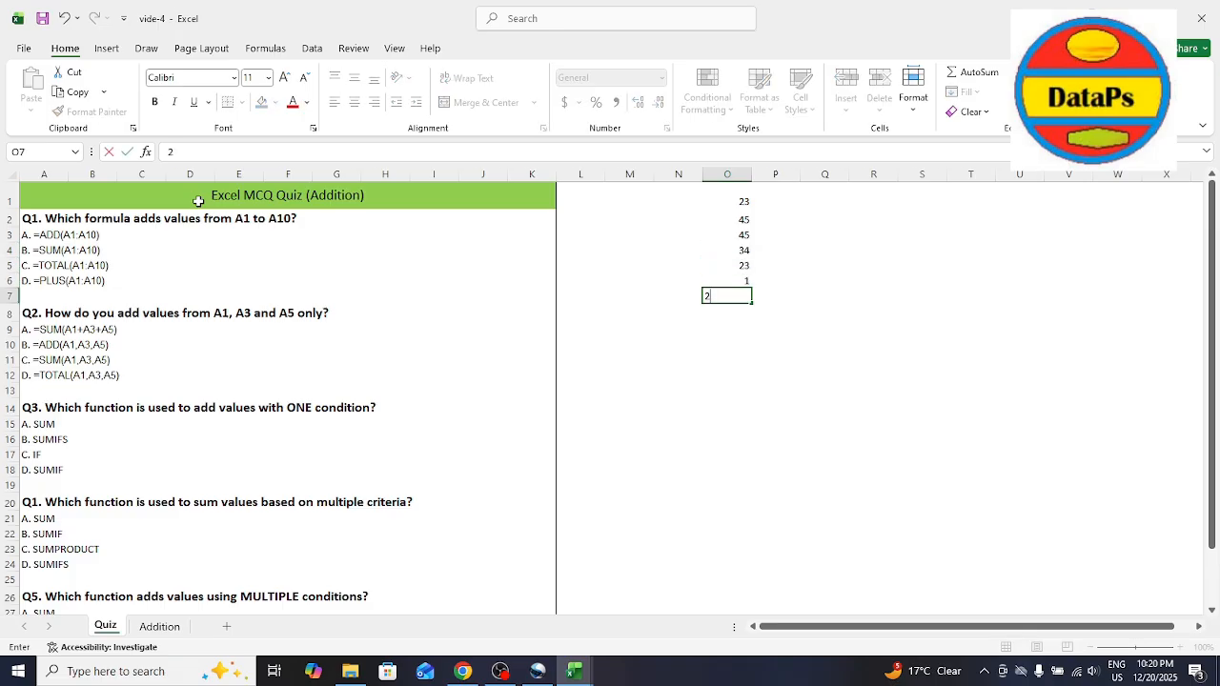
pyautogui.write('34')
pyautogui.press('Return')
pyautogui.write('78')
pyautogui.press('Return')
pyautogui.write('65')
pyautogui.press('Return')
pyautogui.write('45')
pyautogui.press('Return')
pyautogui.write('45')
pyautogui.press('Return')
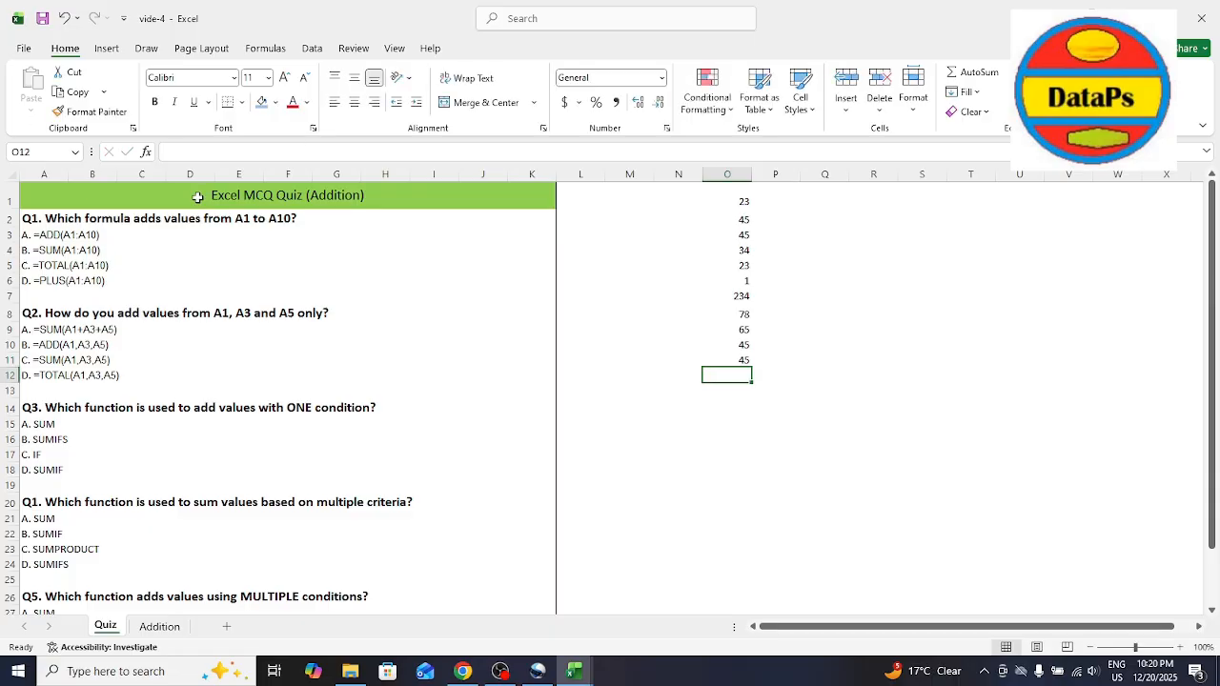
# Go through the sample numbers in column O one by one from O1 to O10.
pyautogui.click(739, 197)
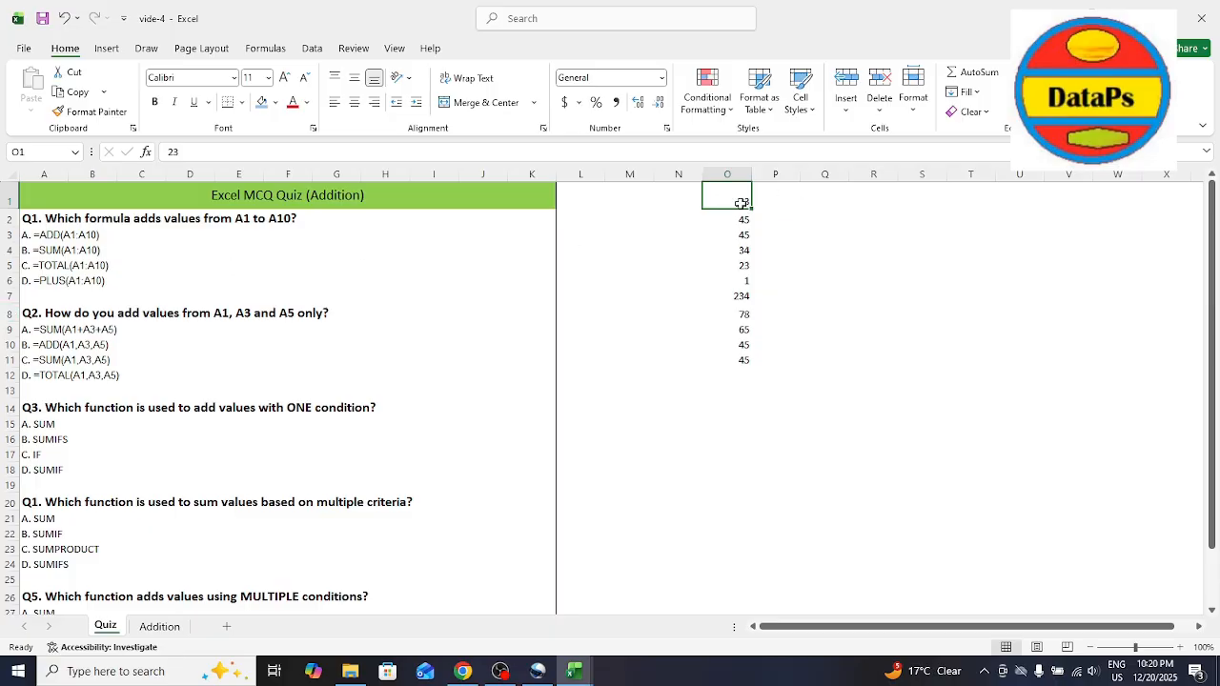
pyautogui.press('Down')
pyautogui.press('Down')
pyautogui.press('Down')
pyautogui.press('Down')
pyautogui.press('Down')
pyautogui.press('Down')
pyautogui.press('Down')
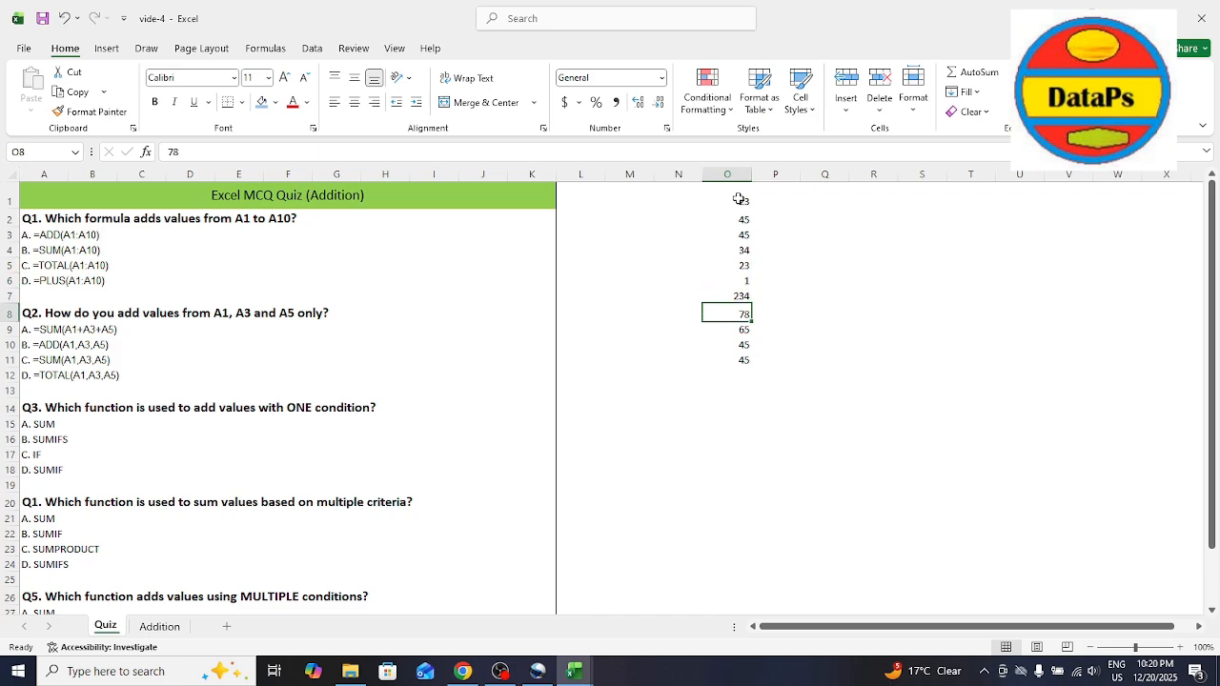
pyautogui.press('Down')
pyautogui.press('Down')
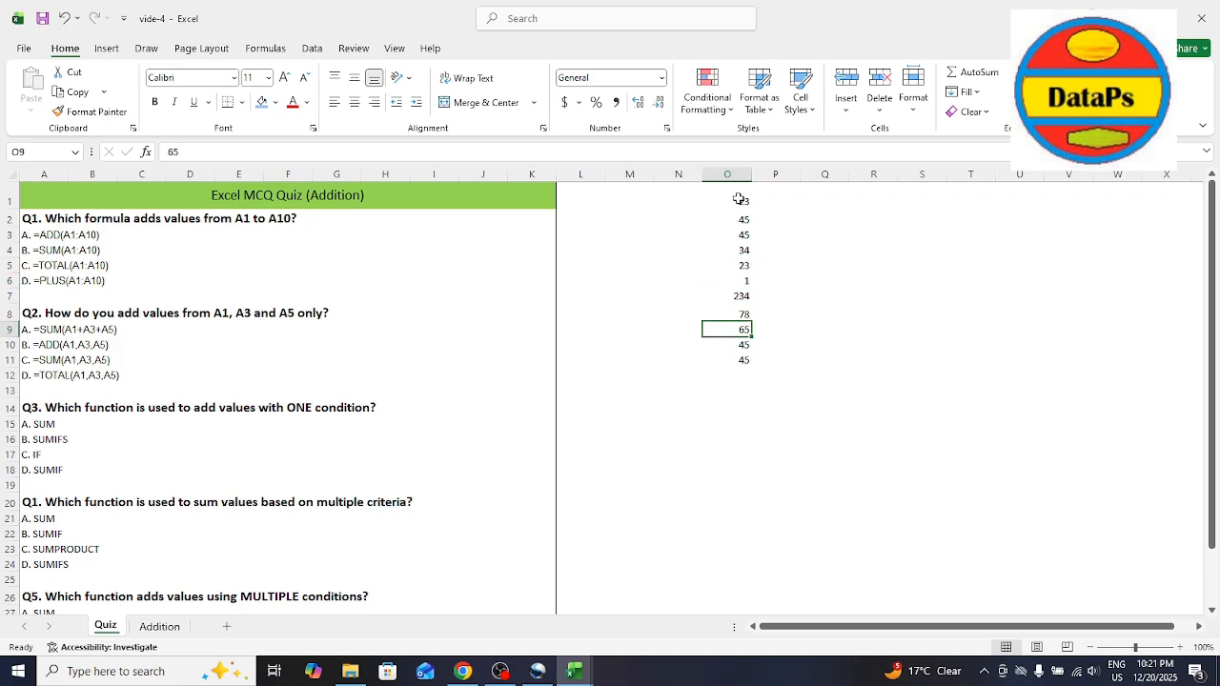
pyautogui.press('Left')
pyautogui.press('Left')
pyautogui.press('Left')
pyautogui.press('Left')
pyautogui.press('Left')
pyautogui.press('Left')
pyautogui.press('Left')
pyautogui.press('Left')
pyautogui.press('Left')
pyautogui.press('Left')
pyautogui.press('Left')
pyautogui.press('Left')
pyautogui.press('Left')
pyautogui.press('Left')
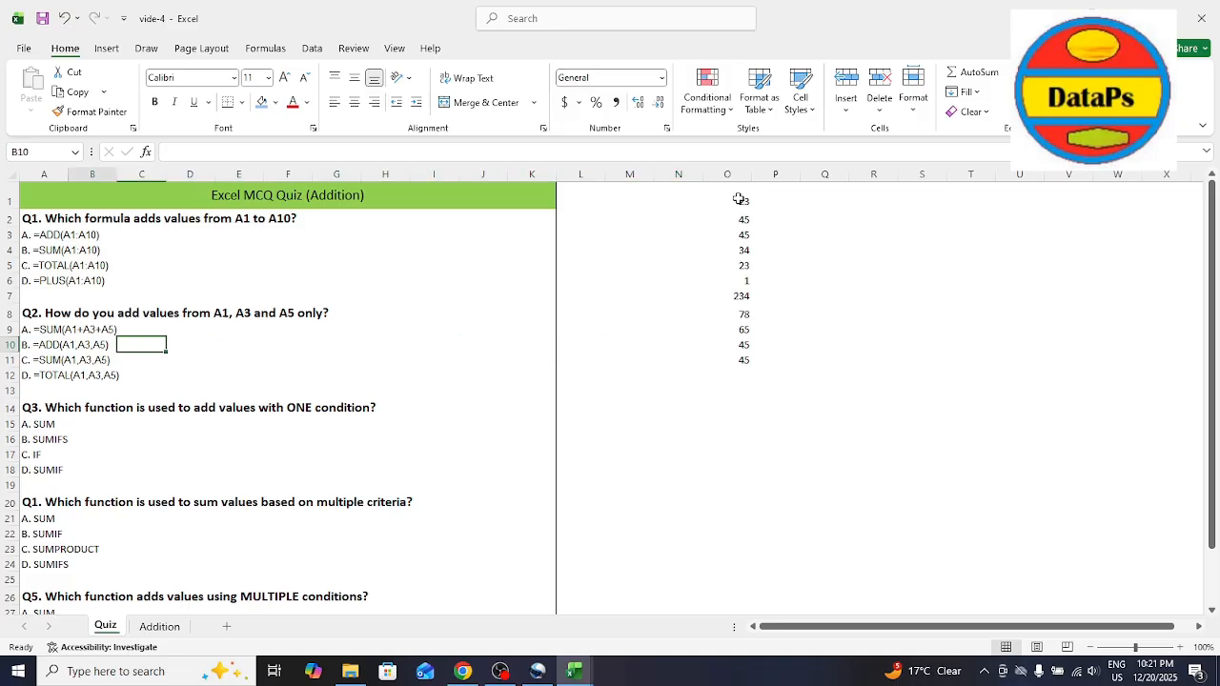
pyautogui.press('Right')
pyautogui.press('Right')
pyautogui.press('Right')
pyautogui.press('Right')
pyautogui.press('Right')
pyautogui.press('Right')
pyautogui.press('Right')
pyautogui.press('Right')
pyautogui.press('Right')
pyautogui.press('Right')
pyautogui.press('Right')
pyautogui.press('Right')
pyautogui.press('Right')
pyautogui.press('Right')
pyautogui.press('Right')
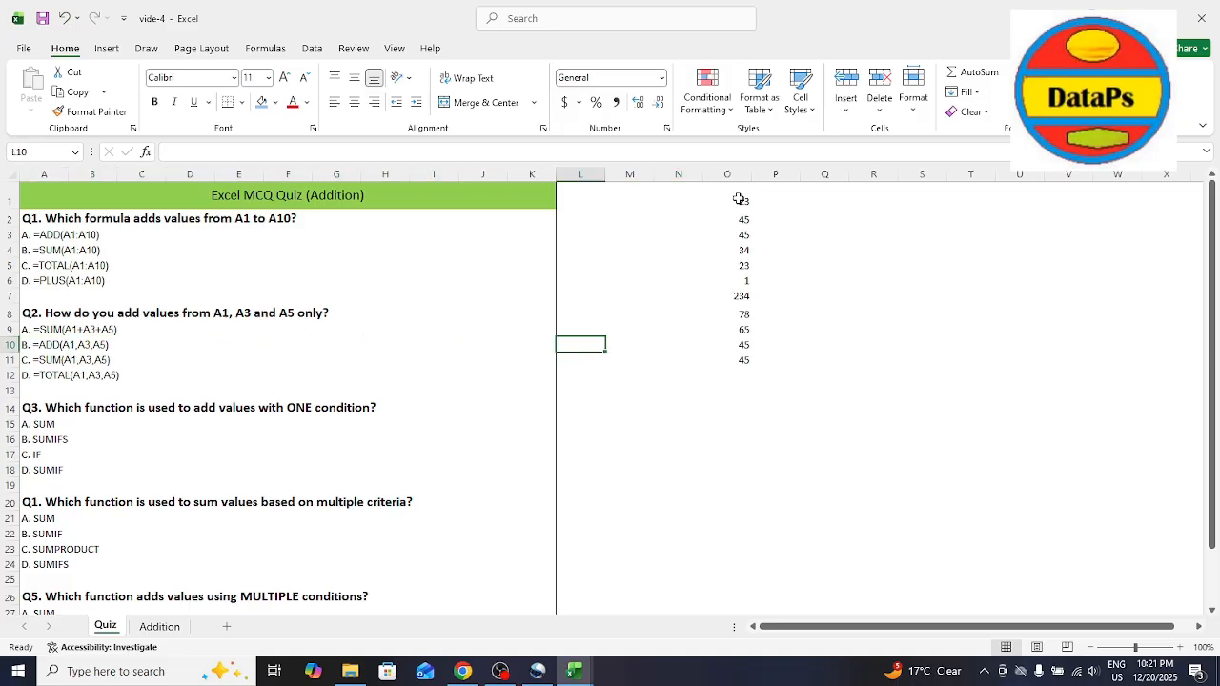
pyautogui.press('Left')
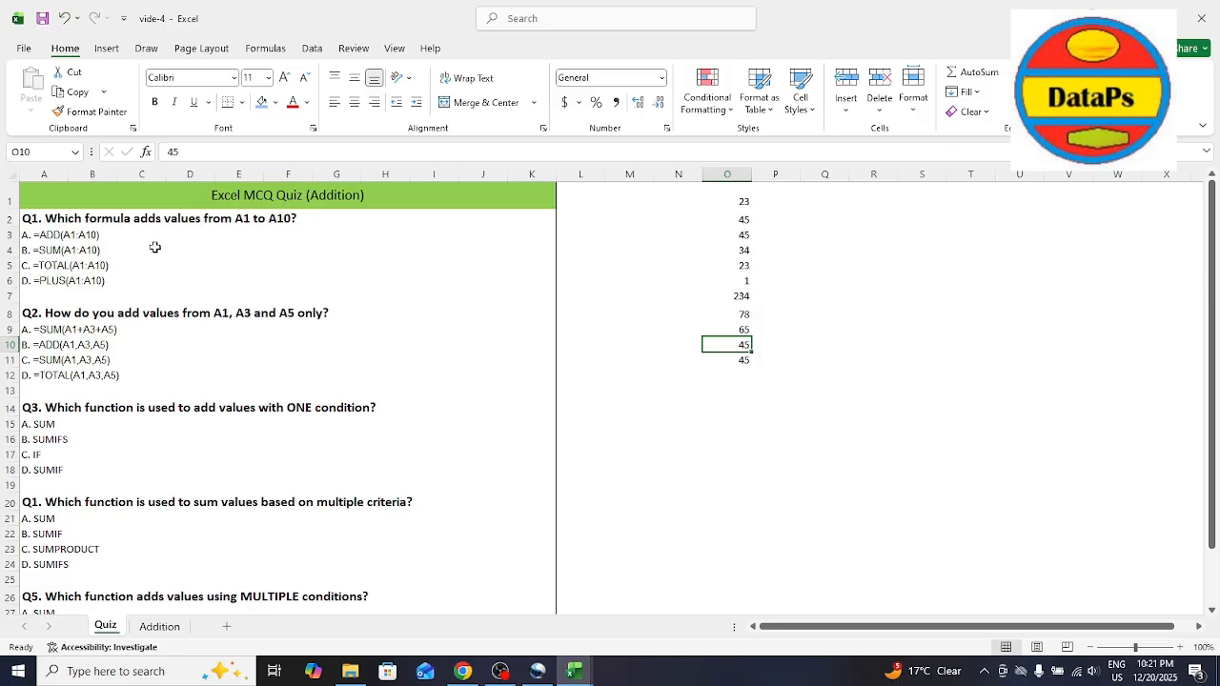
# Following Q1's option B, total the sample numbers in cell O12 with a SUM formula over O1:O11.
pyautogui.click(52, 250)
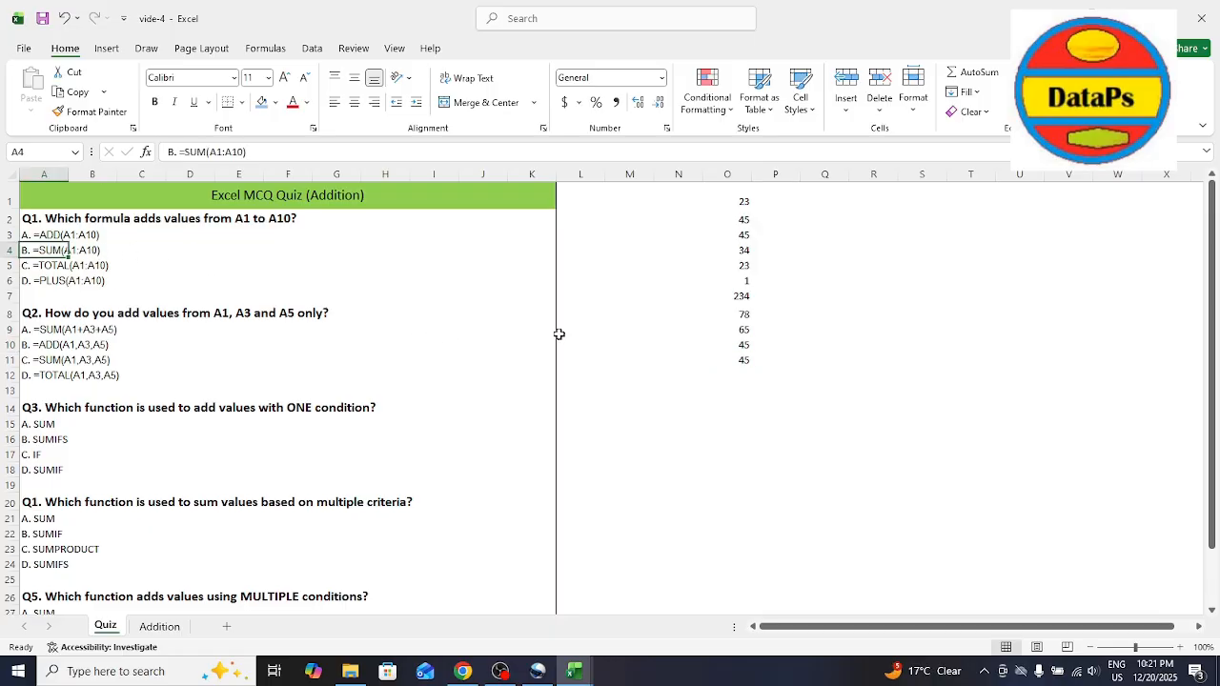
pyautogui.click(758, 376)
pyautogui.click(743, 378)
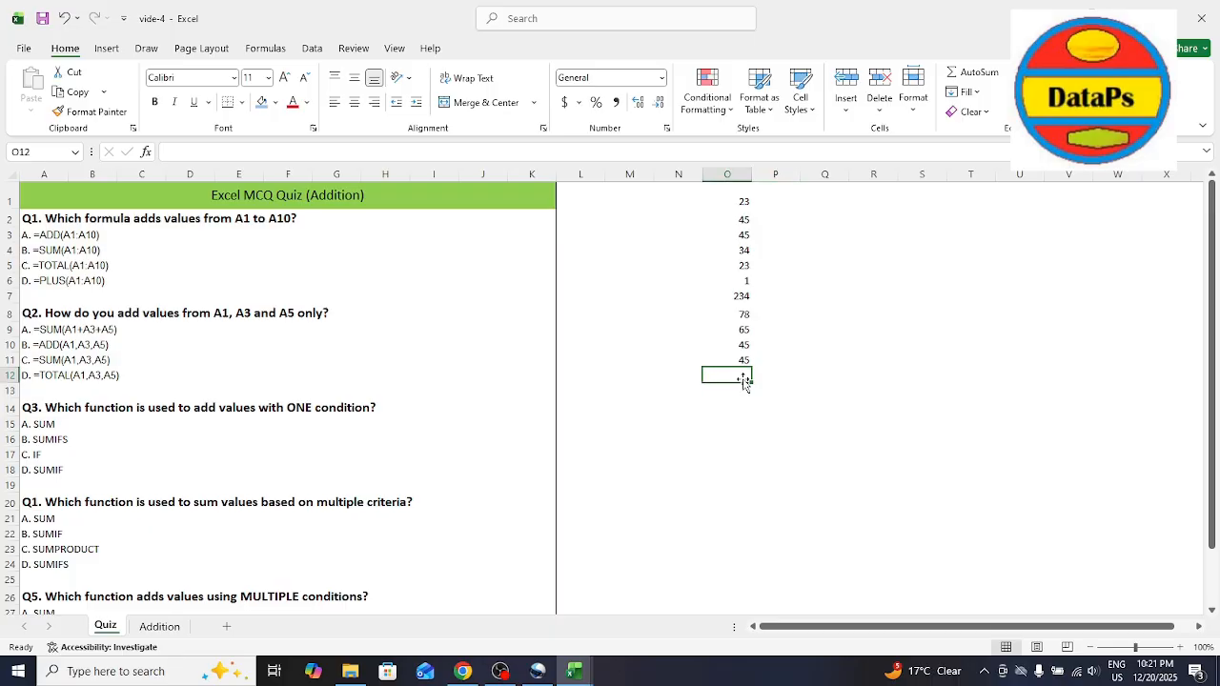
pyautogui.write('=SUM(')
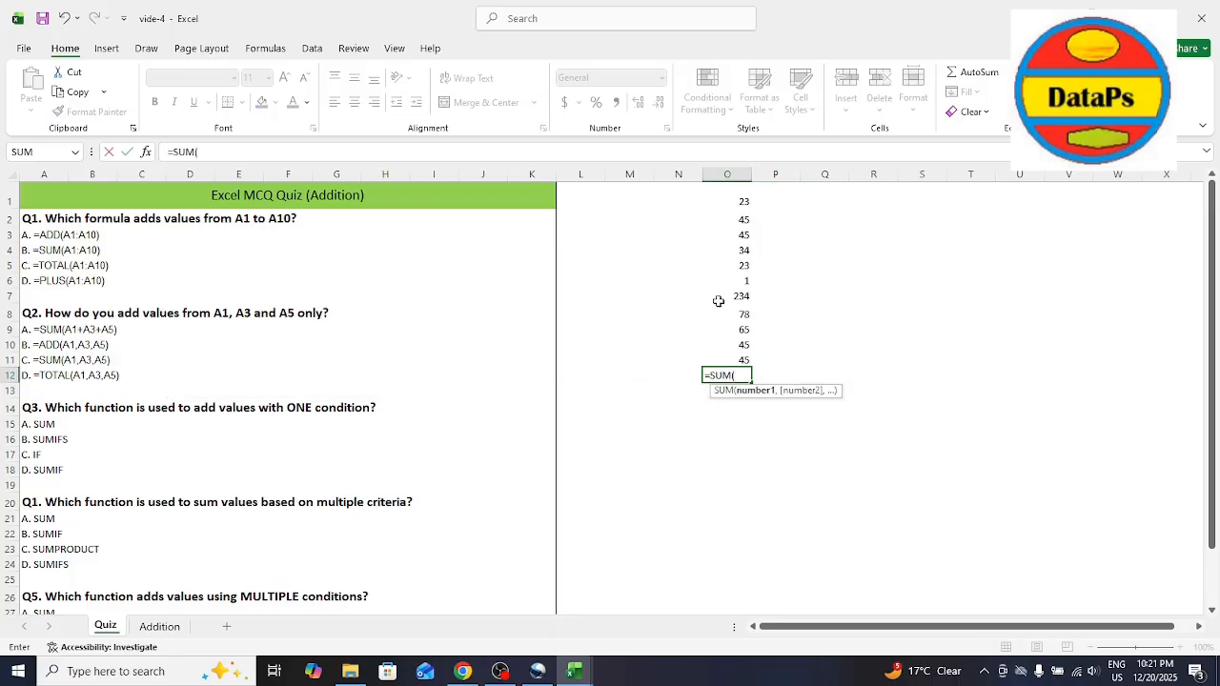
pyautogui.click(727, 203)
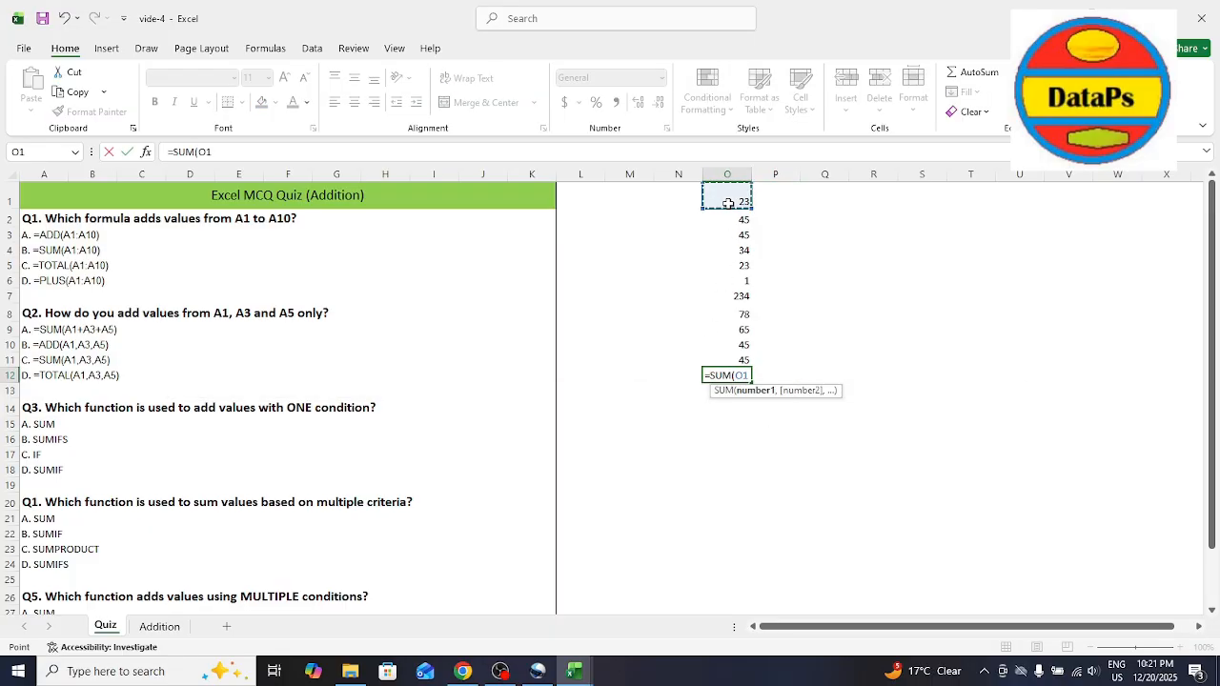
pyautogui.hotkey('ctrl', 'shift', 'Down')
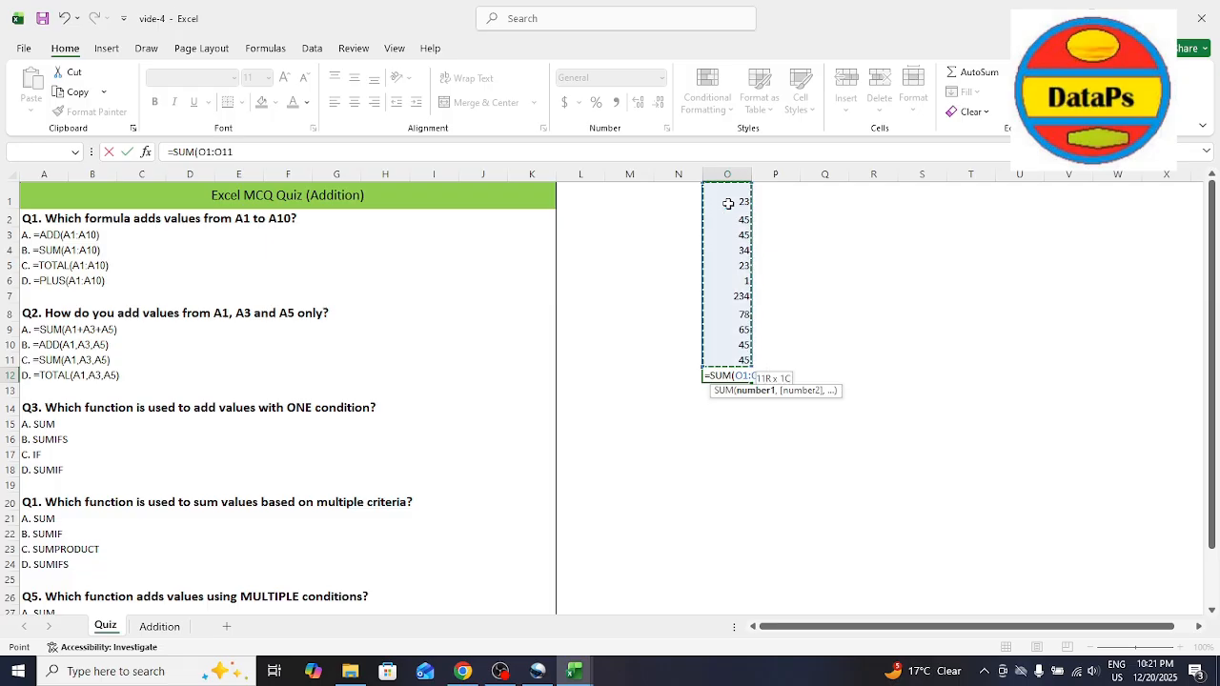
pyautogui.press('Return')
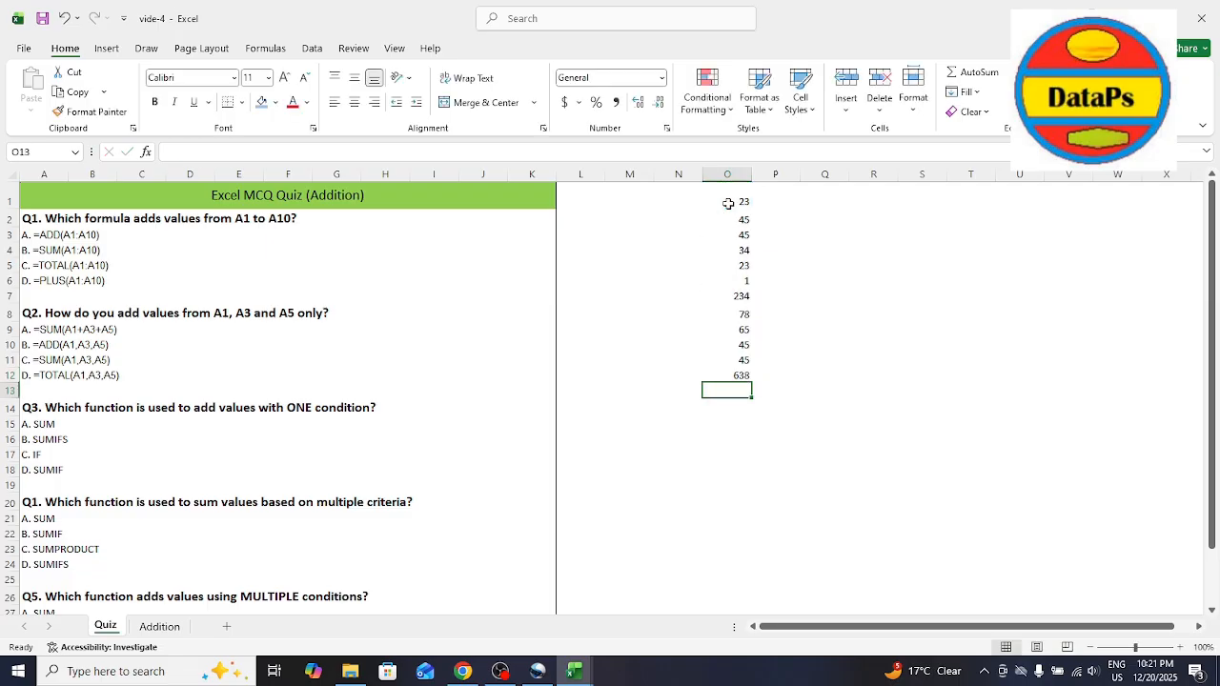
# Inspect the SUM formula in cell O12 and its referenced range, leaving it as entered.
pyautogui.press('Up')
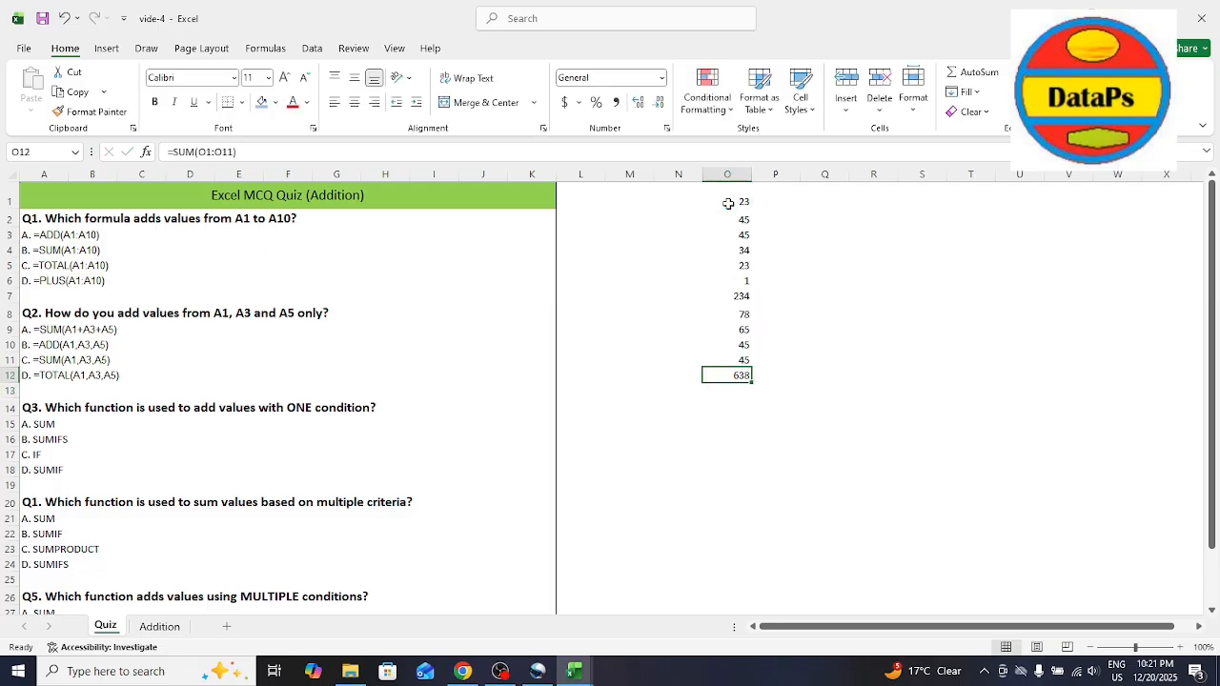
pyautogui.doubleClick(730, 374)
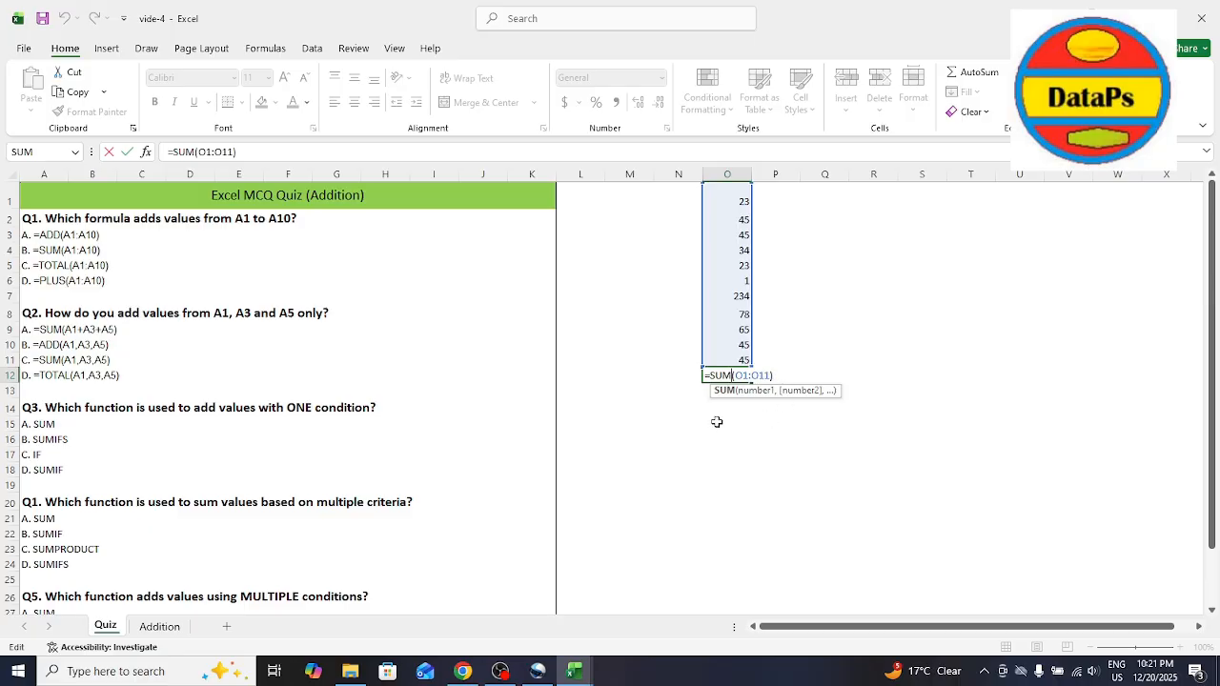
pyautogui.press('Return')
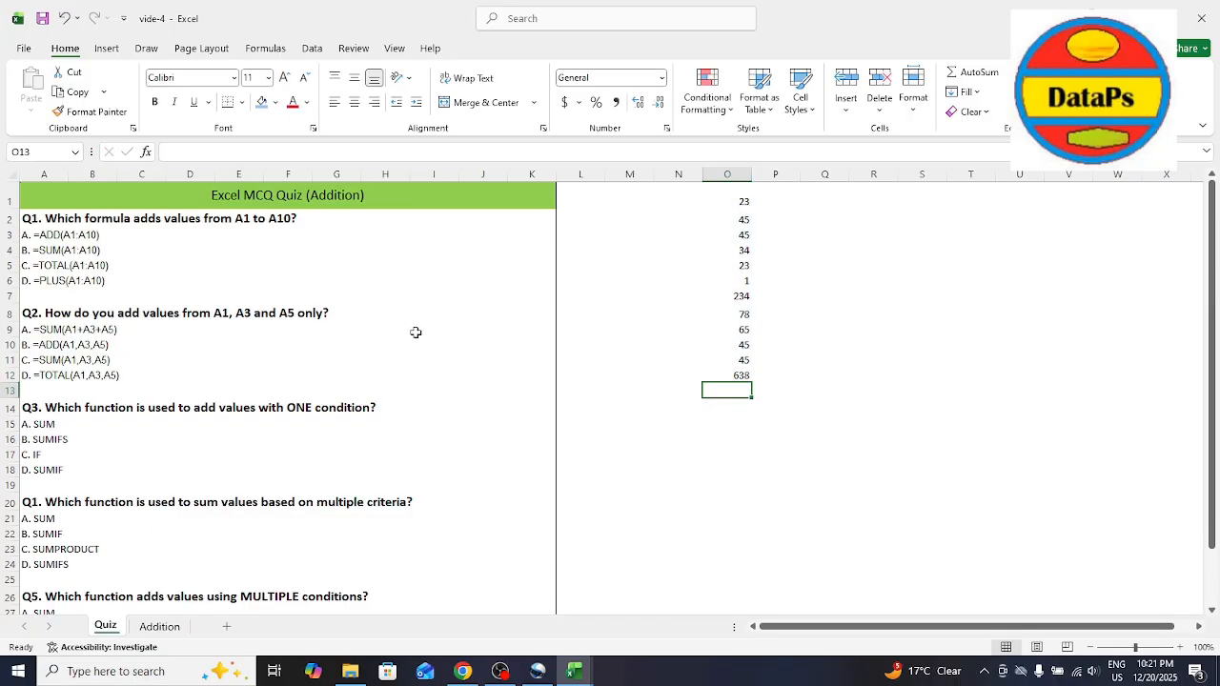
# Fill Q1's option C, =TOTAL(A1:A10), in A5:B5 with the standard red color.
pyautogui.click(79, 267)
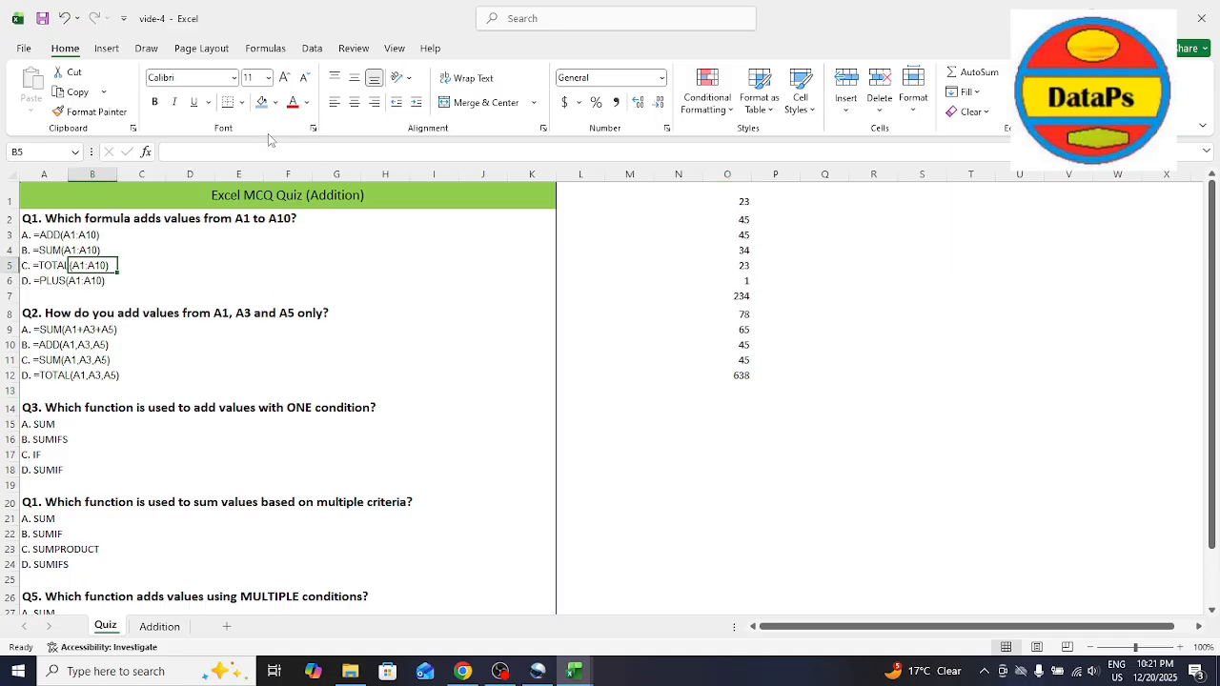
pyautogui.click(263, 103)
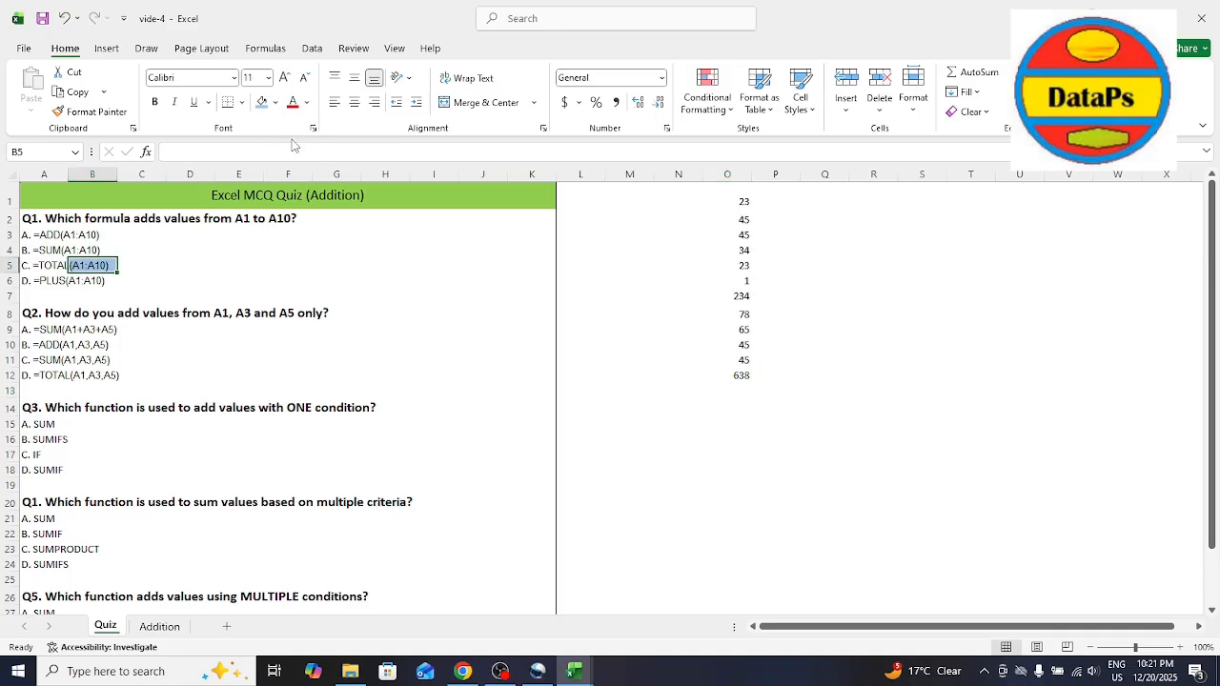
pyautogui.moveTo(35, 269); pyautogui.dragTo(34, 272)
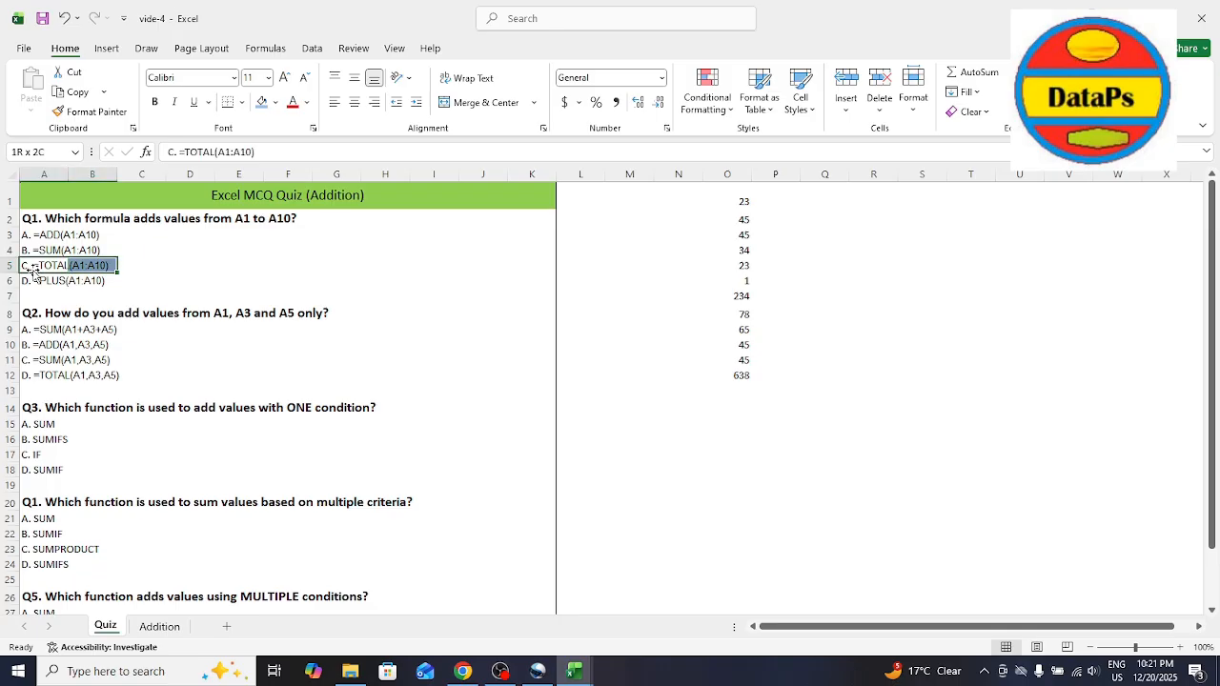
pyautogui.click(275, 103)
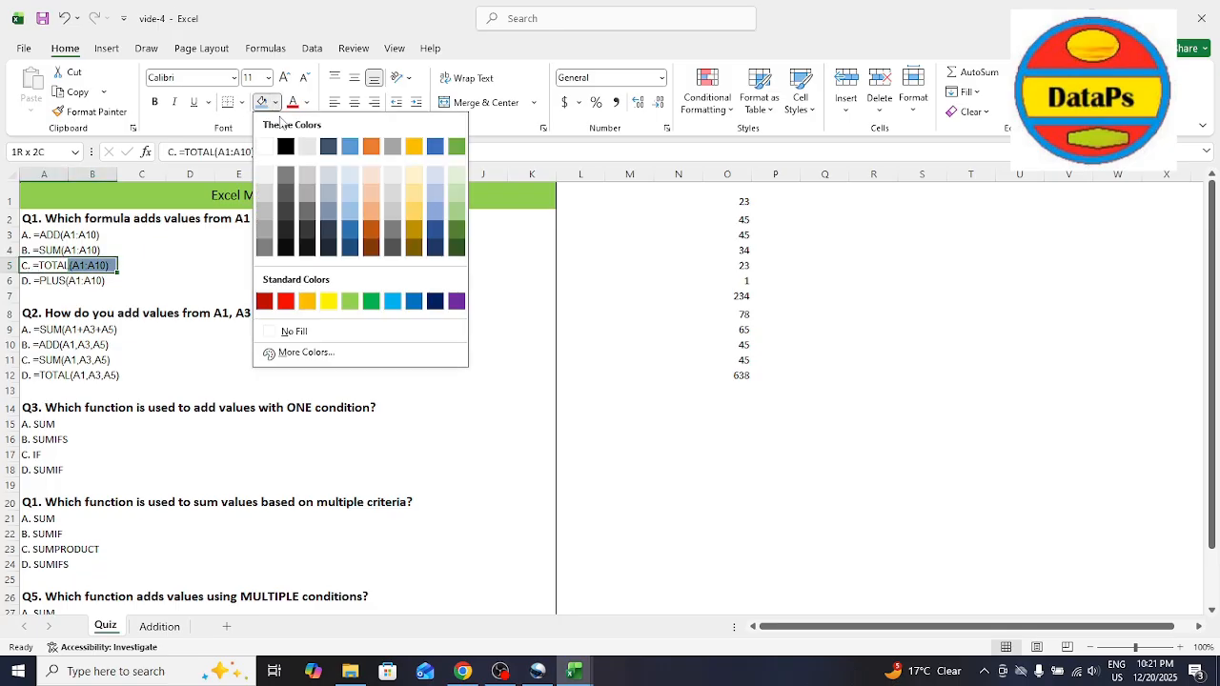
pyautogui.click(284, 302)
pyautogui.click(382, 386)
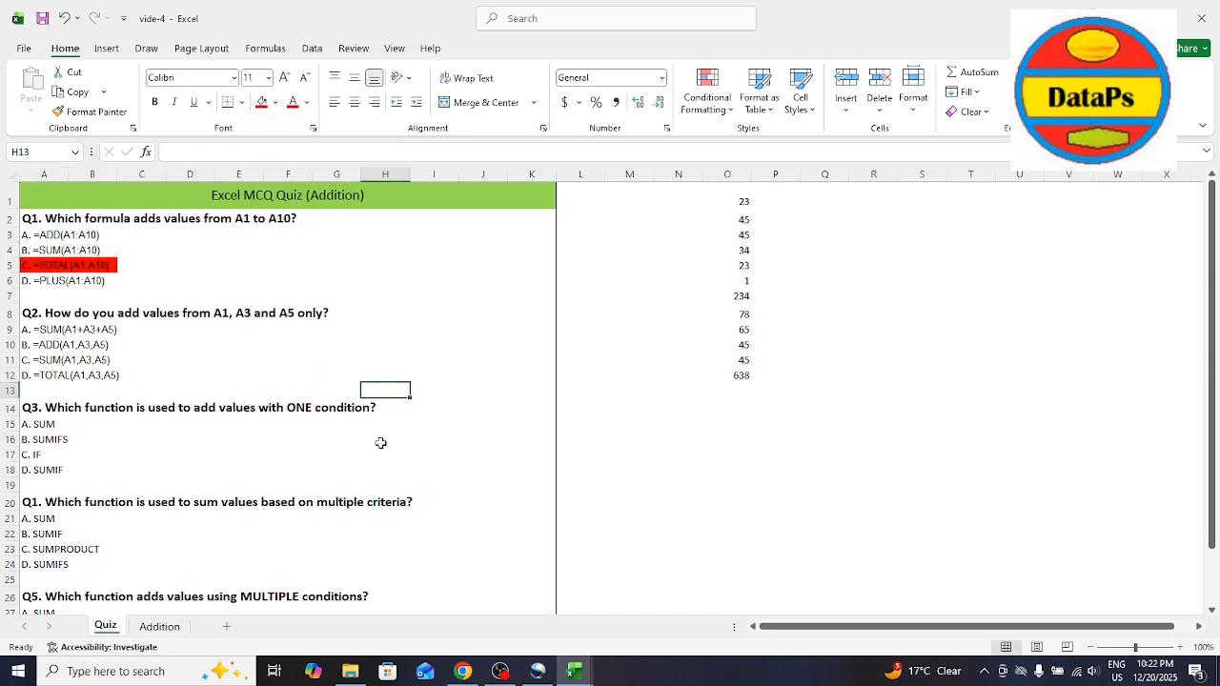
# Review question Q2 and its option B, and locate the matching sample cells O1, O3 and O5.
pyautogui.click(65, 319)
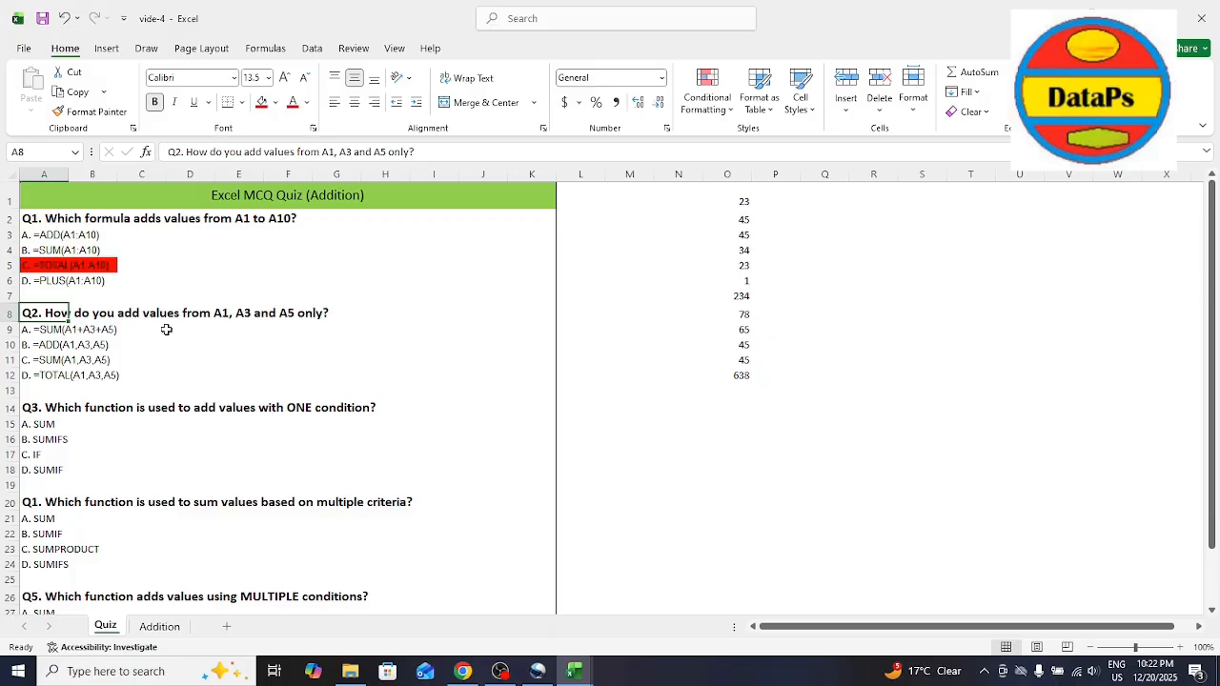
pyautogui.click(51, 346)
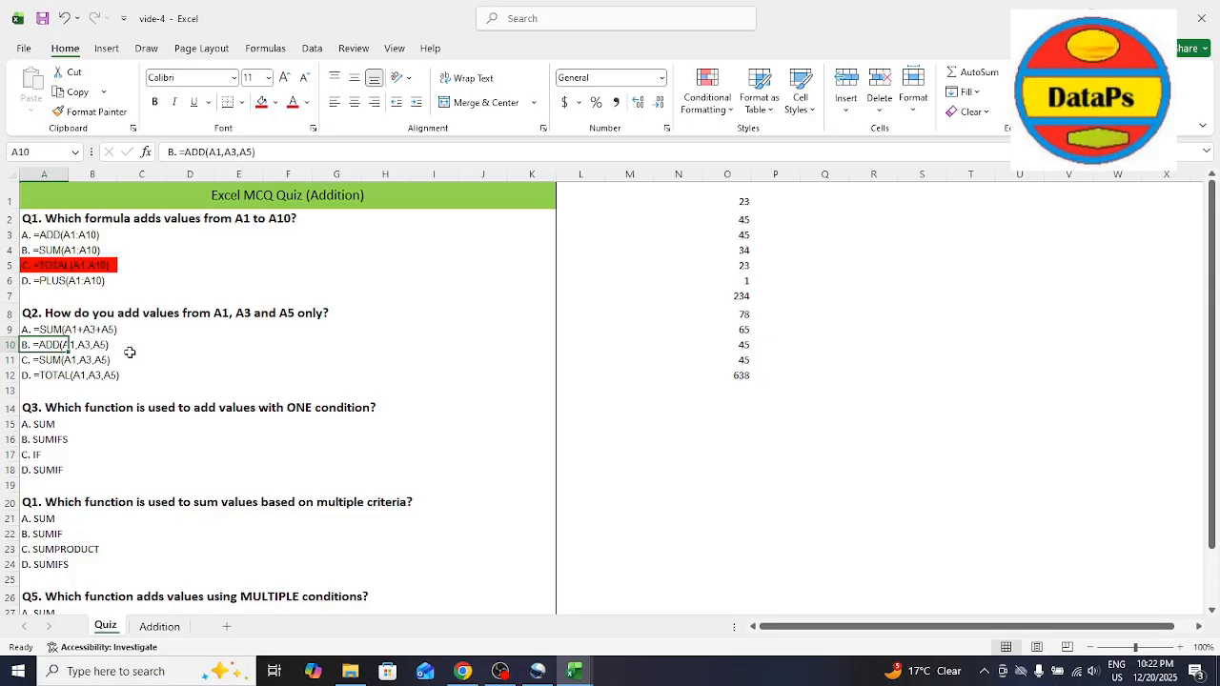
pyautogui.click(742, 204)
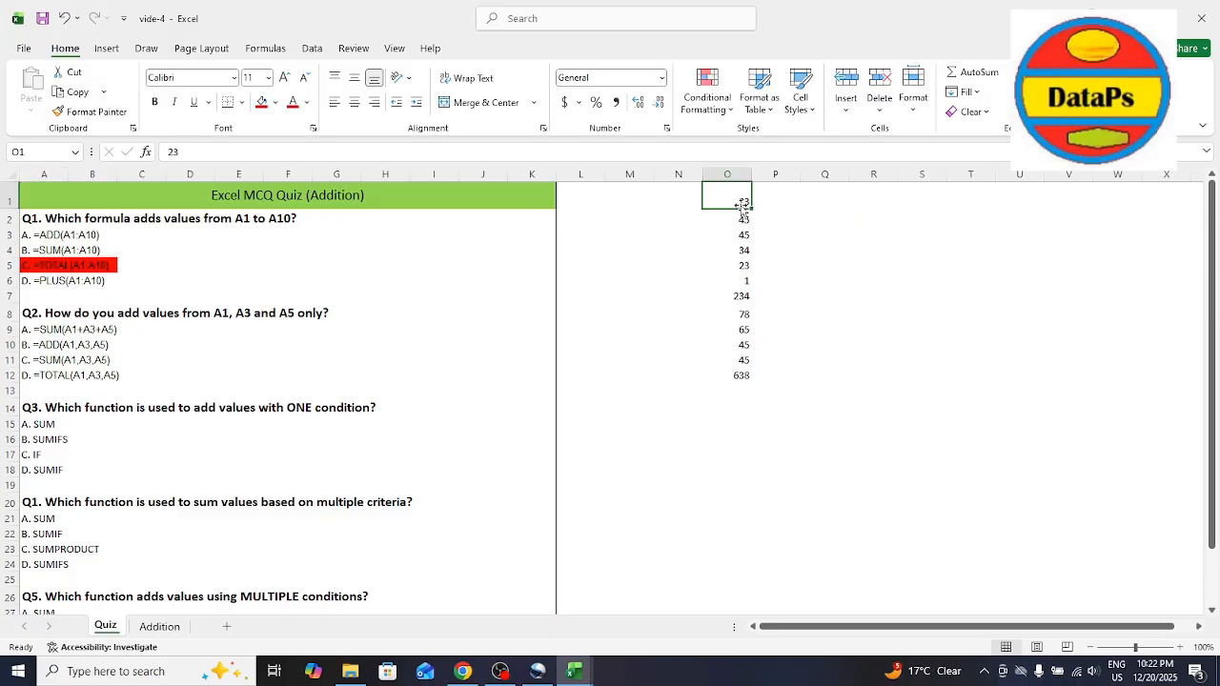
pyautogui.click(743, 237)
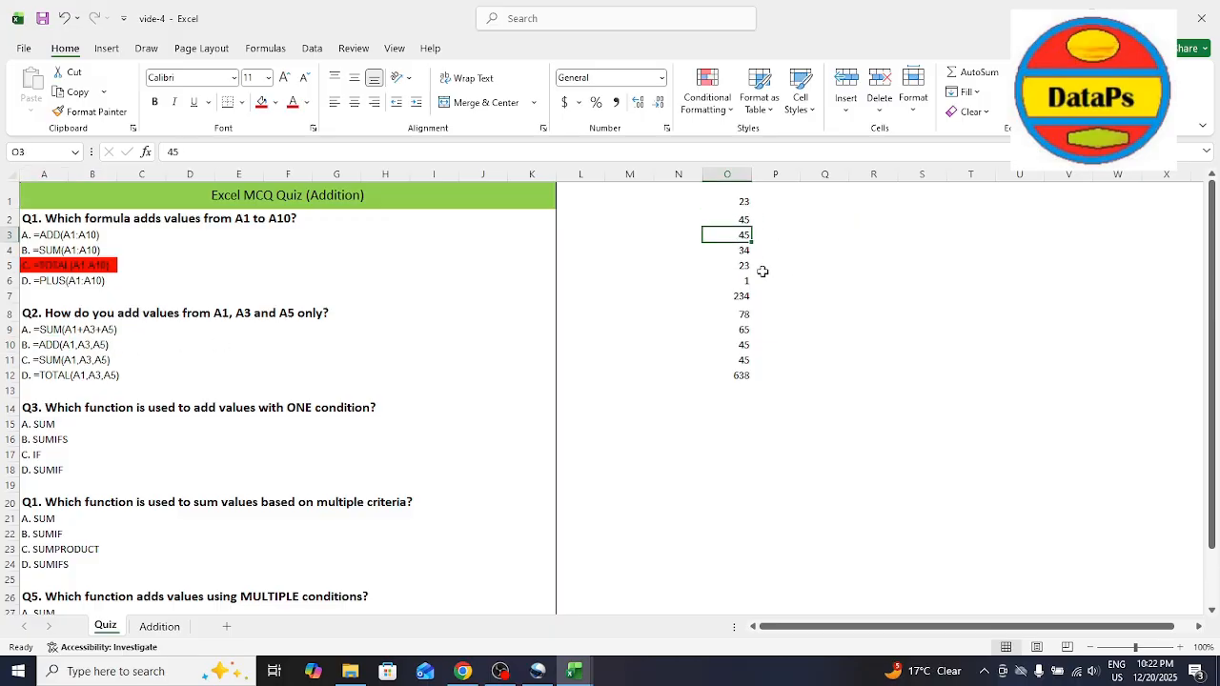
pyautogui.click(745, 267)
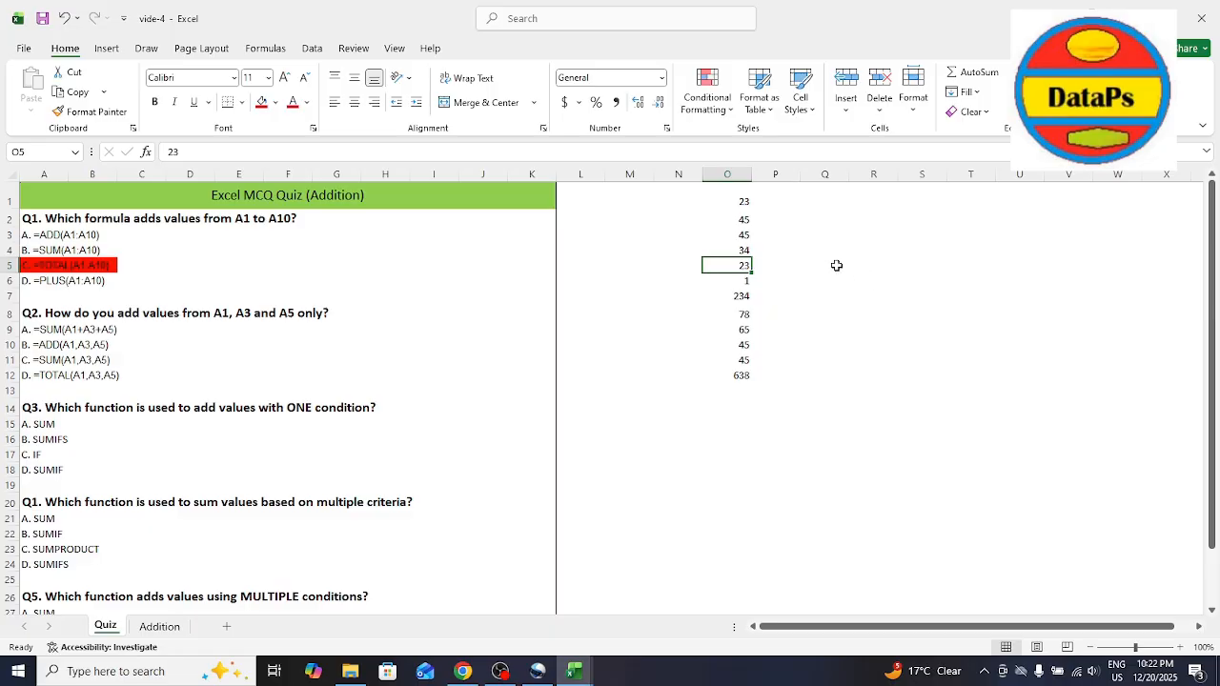
# Try starting an =ADD formula in cell O14 and erase the entry.
pyautogui.click(724, 404)
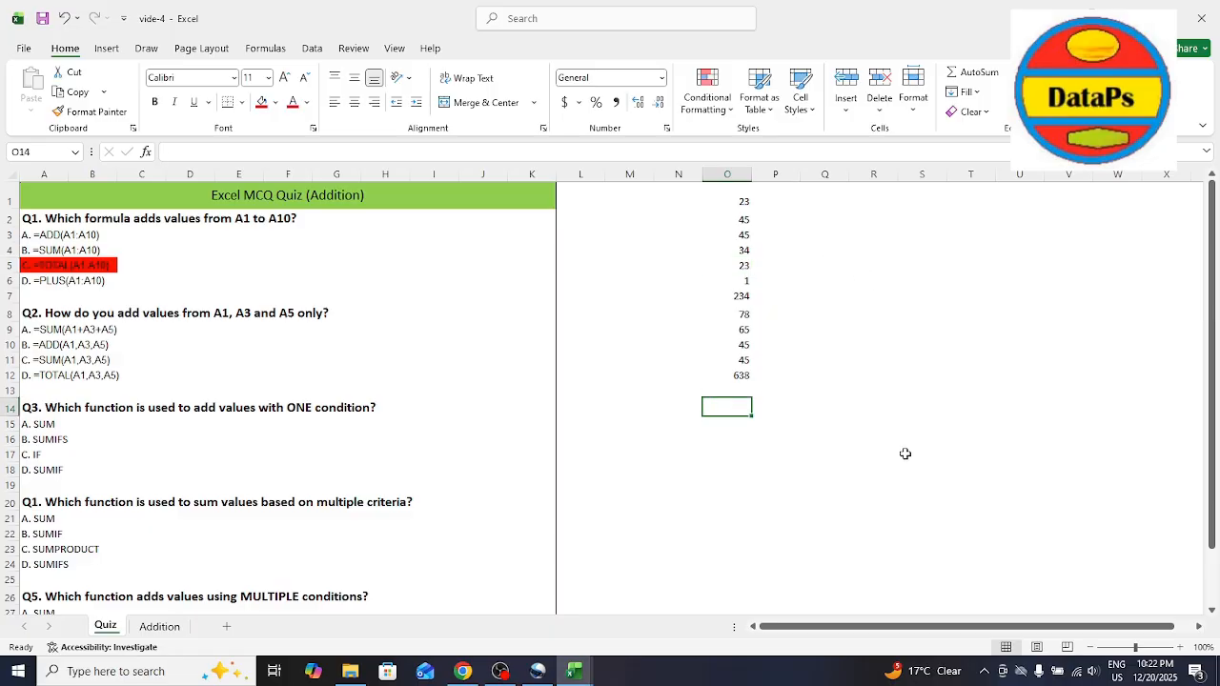
pyautogui.write('=')
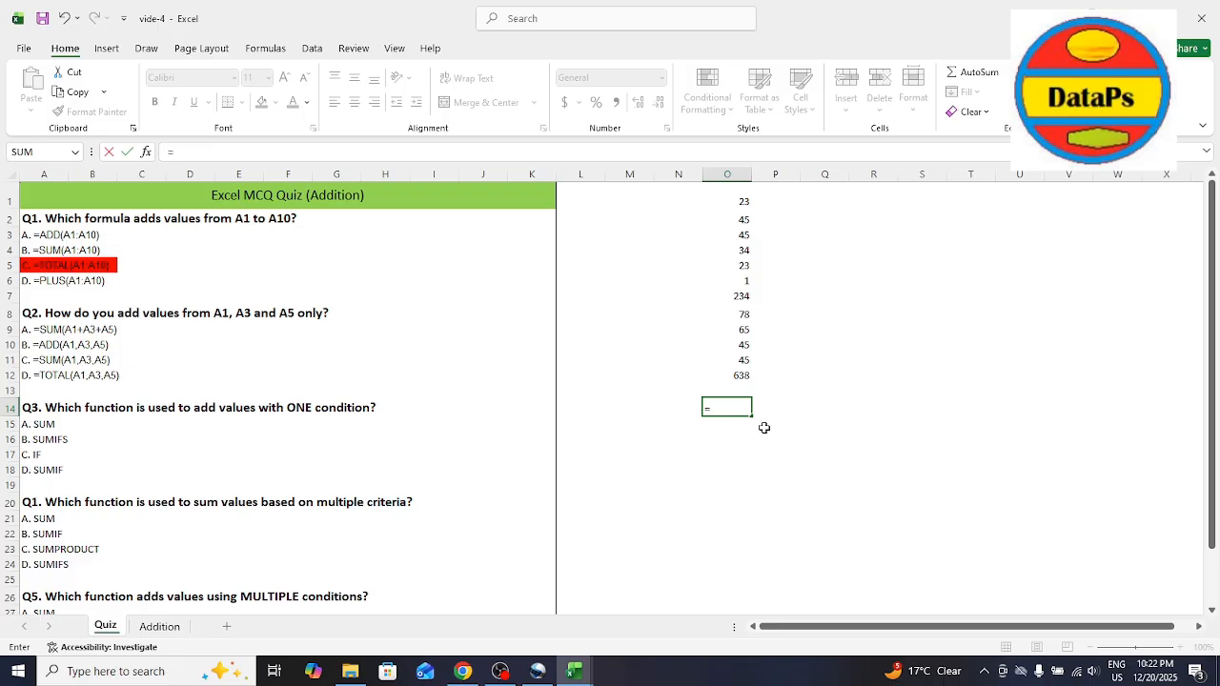
pyautogui.write('ADD')
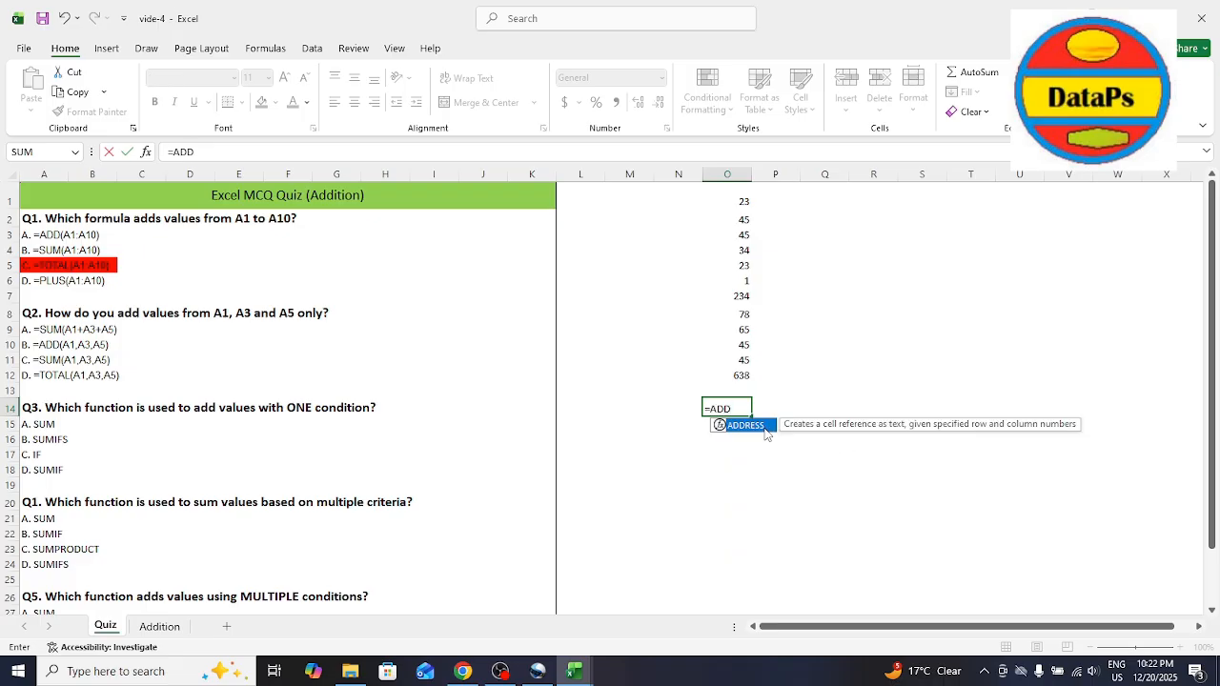
pyautogui.press('BackSpace')
pyautogui.press('BackSpace')
pyautogui.press('BackSpace')
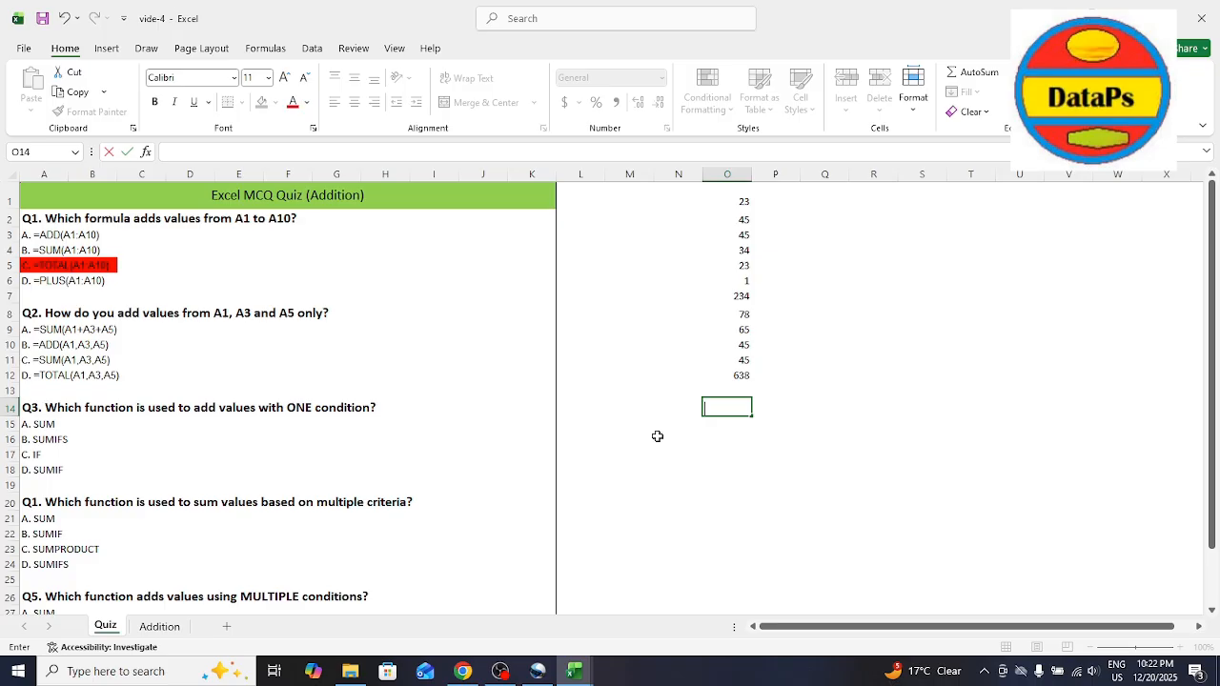
# Enter the formula =SUM(O1,O3,O5) in cell O14 to test Q2's option C on the sample numbers.
pyautogui.write('=SUM ')
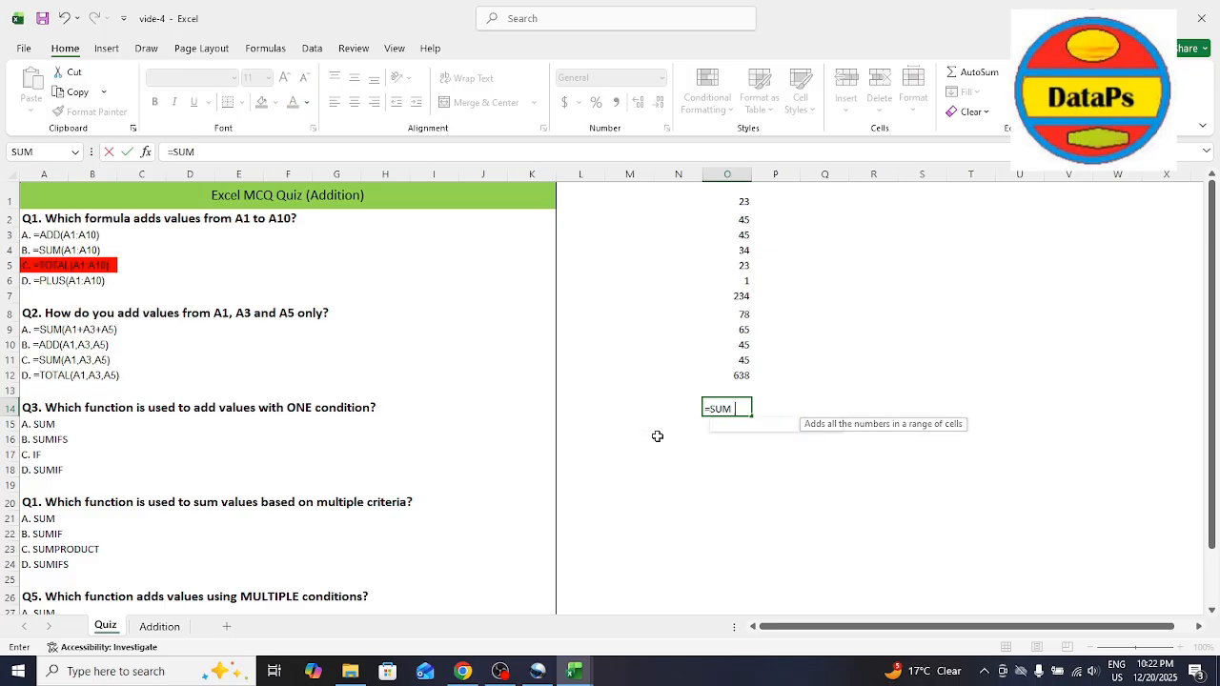
pyautogui.write('(')
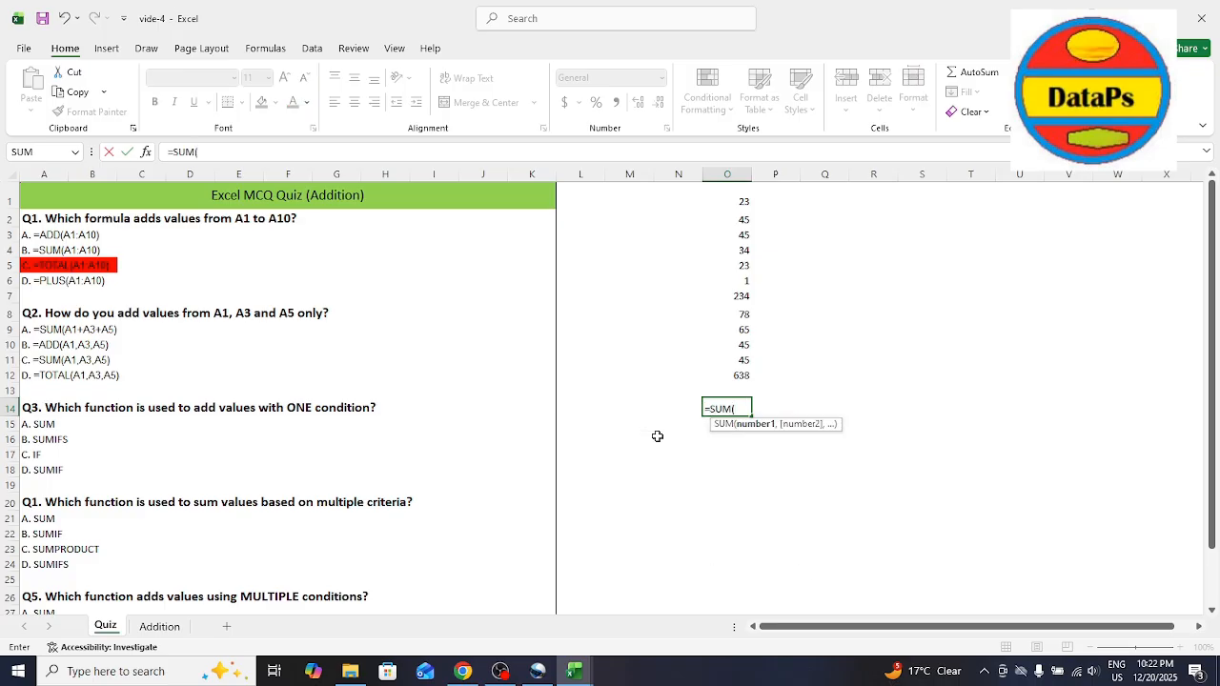
pyautogui.click(734, 202)
pyautogui.write(',')
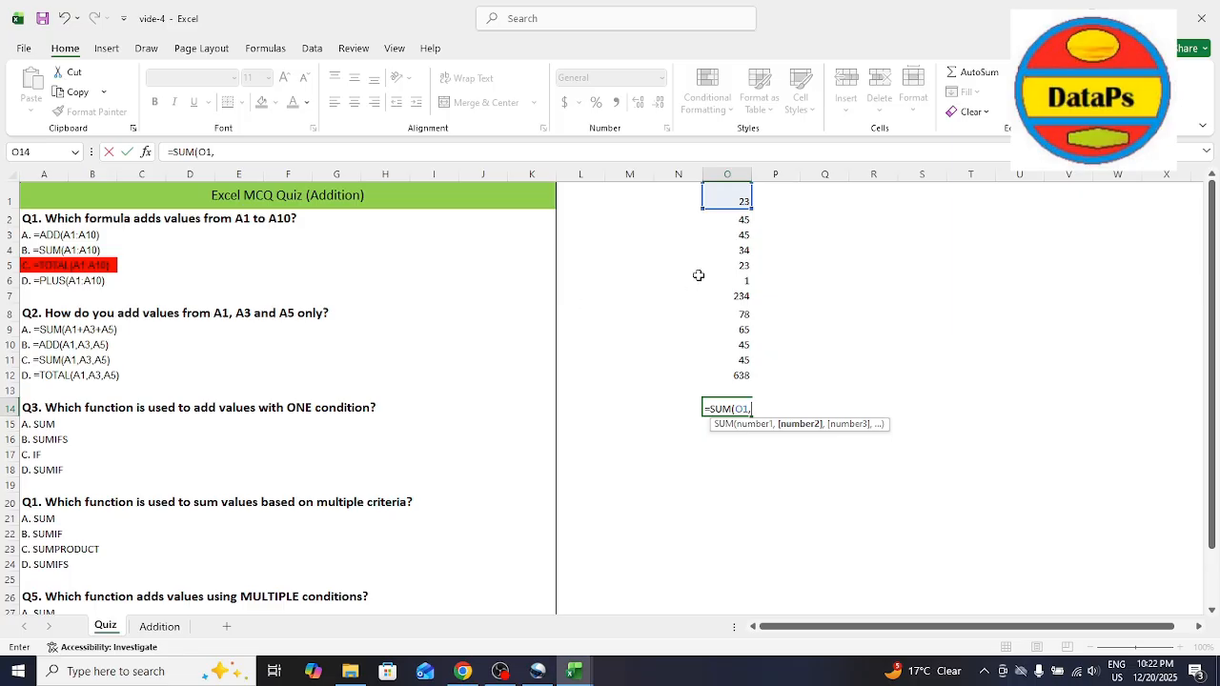
pyautogui.click(738, 238)
pyautogui.write(',')
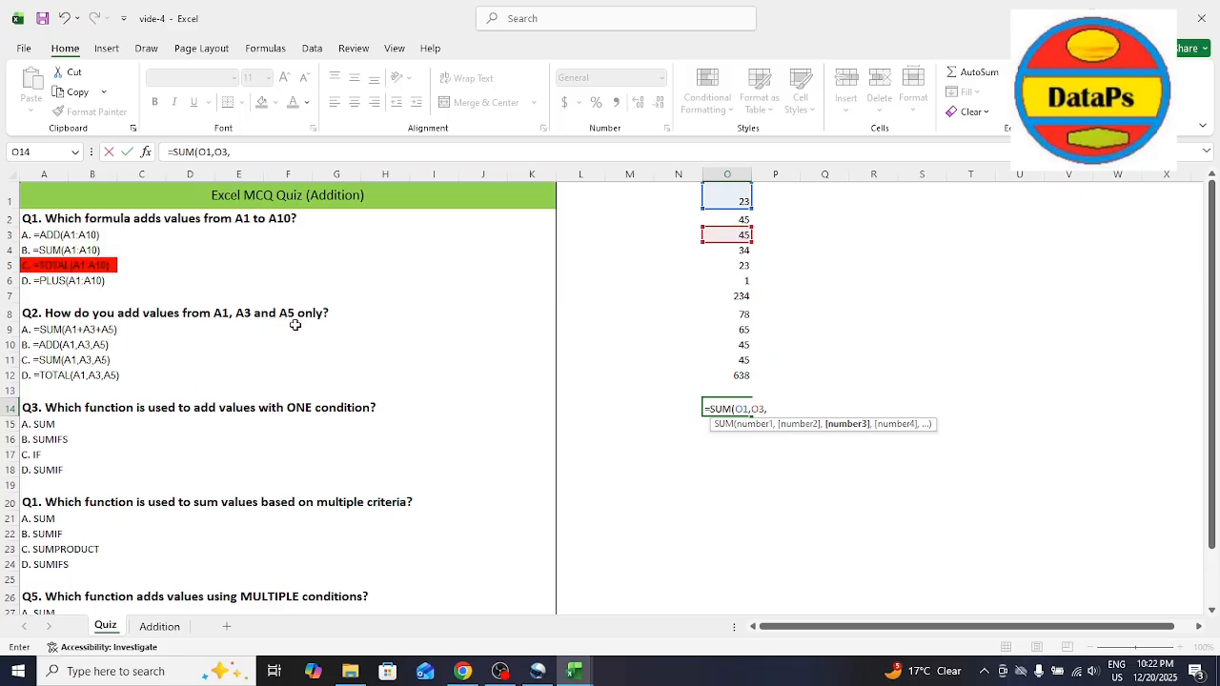
pyautogui.click(740, 267)
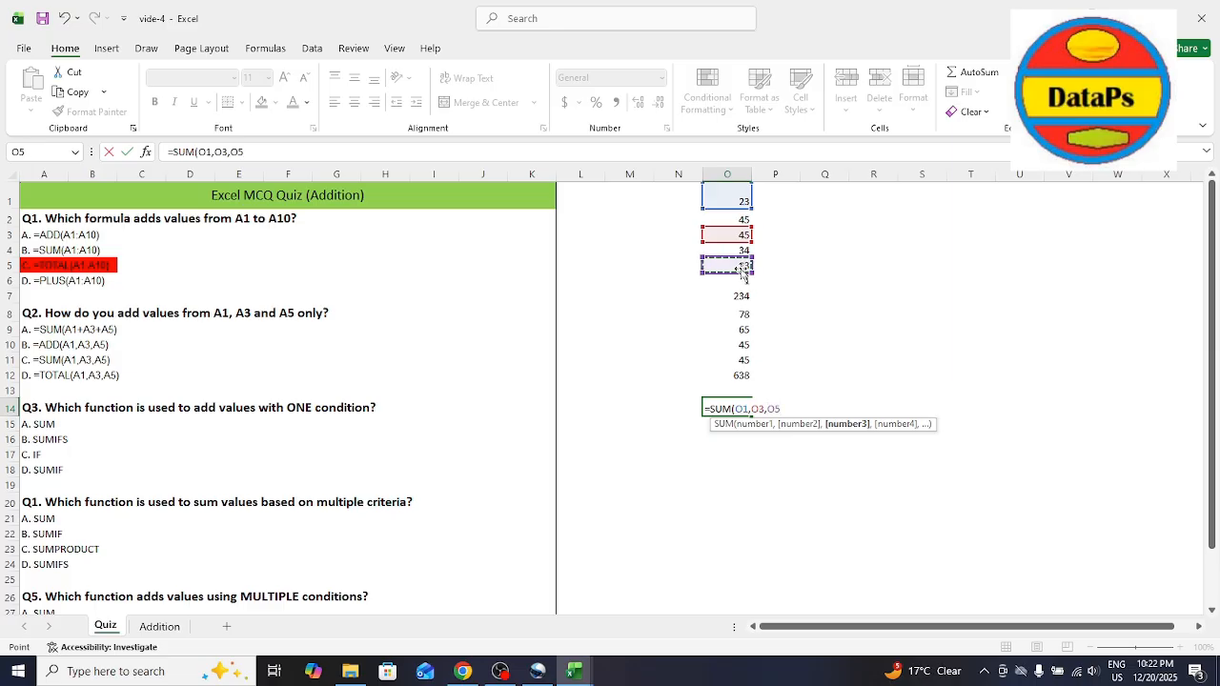
pyautogui.press('Return')
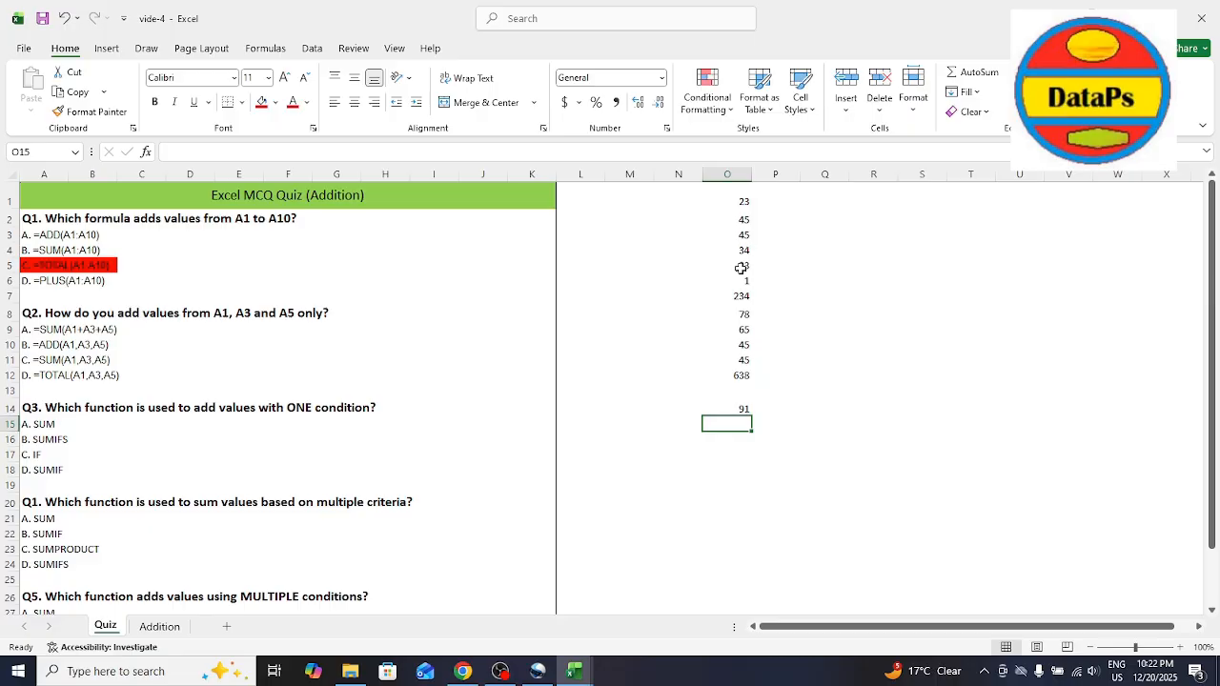
# Fill Q2's option C, =SUM(A1,A3,A5), in A11:B11 with red.
pyautogui.click(65, 361)
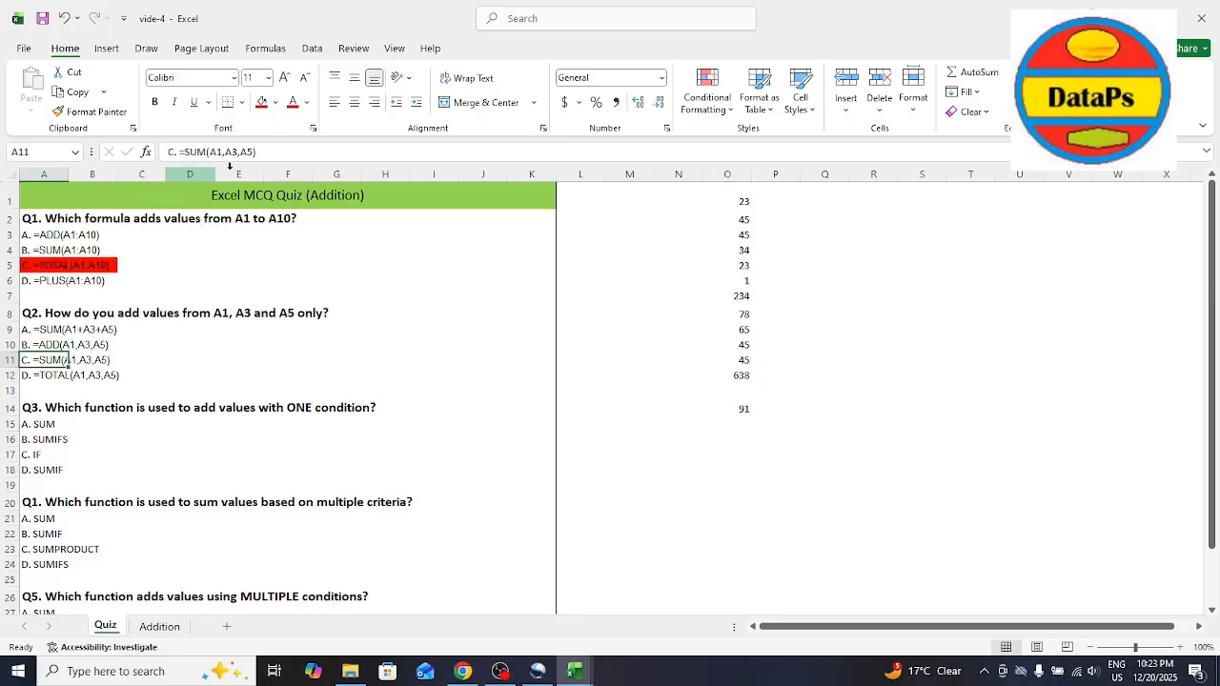
pyautogui.click(261, 102)
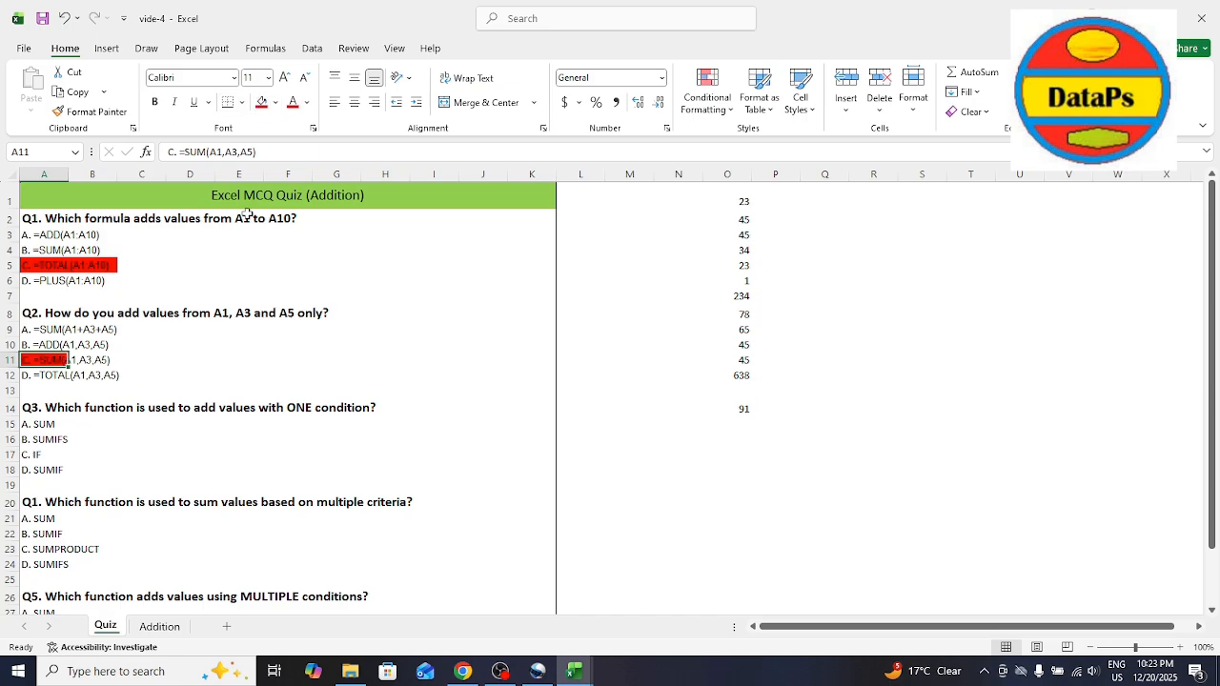
pyautogui.hotkey('shift', 'Right')
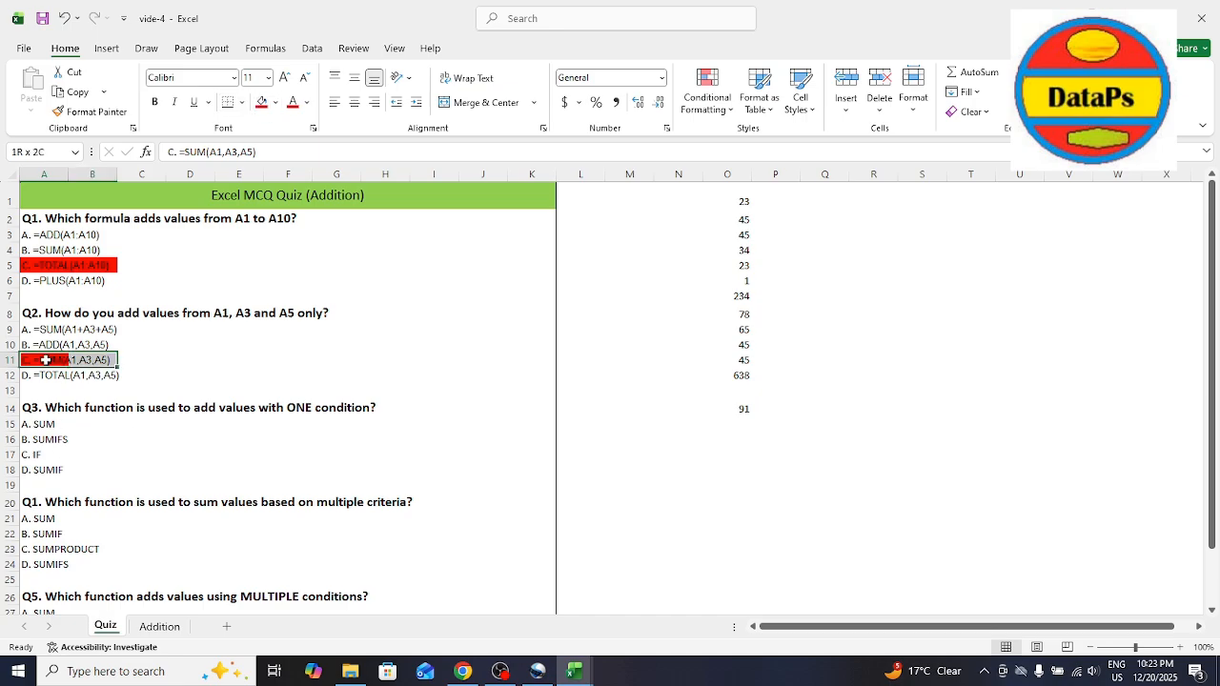
pyautogui.click(261, 102)
# Inspect the SUM formula in cell O14 and its referenced cells, and erase it to leave the cell empty.
pyautogui.click(735, 412)
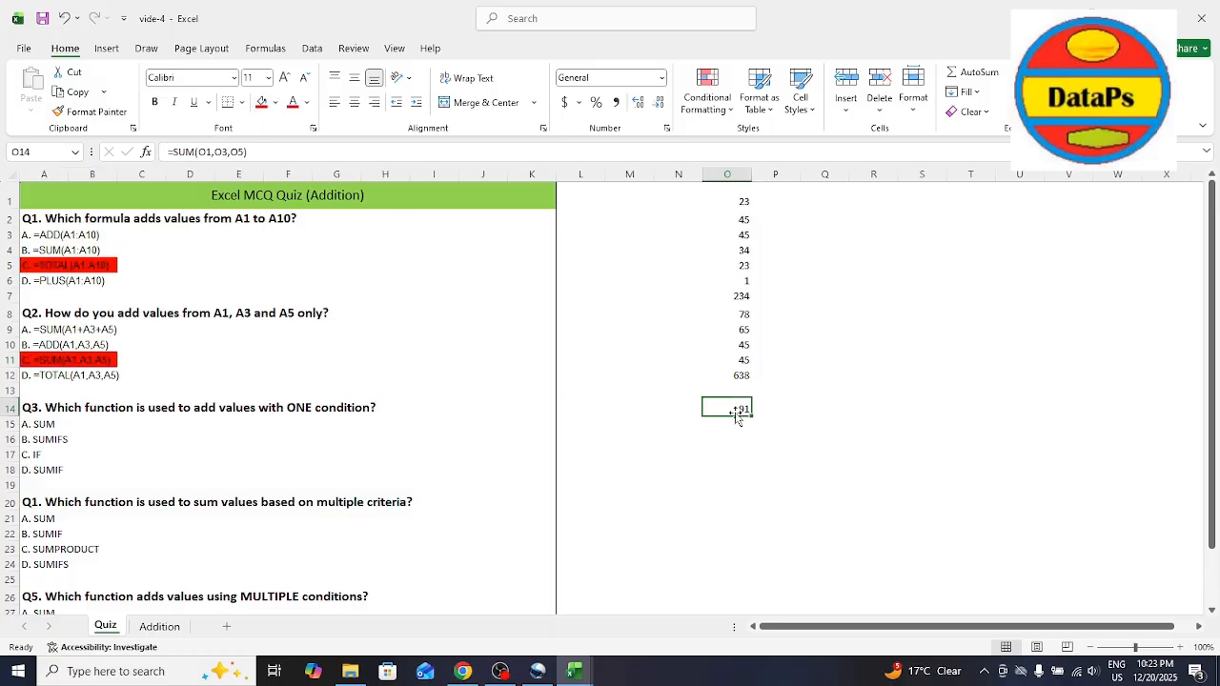
pyautogui.doubleClick(730, 408)
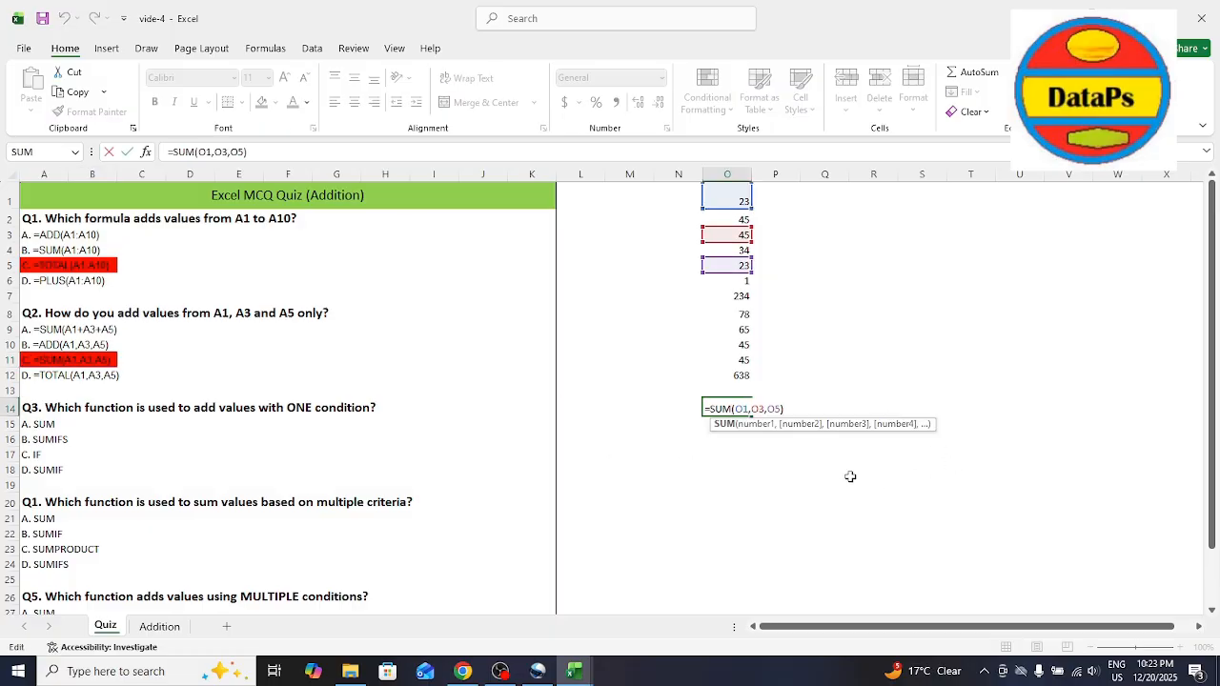
pyautogui.press('BackSpace')
pyautogui.press('Escape')
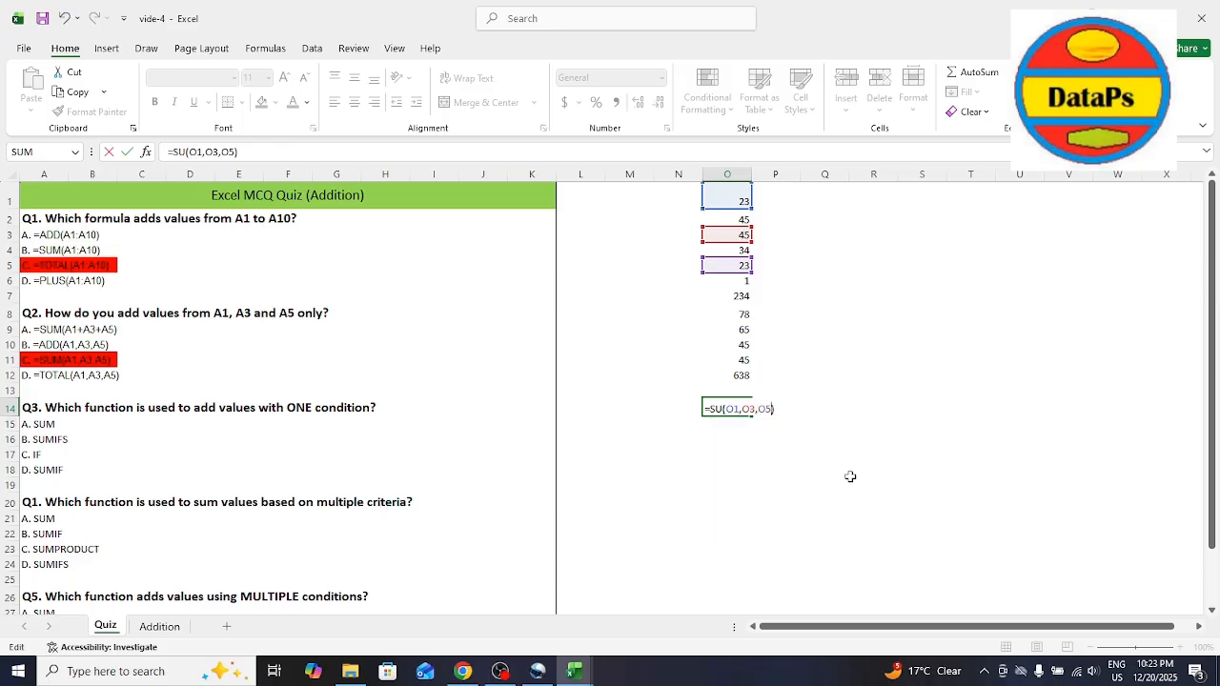
pyautogui.press('BackSpace')
pyautogui.press('BackSpace')
pyautogui.press('BackSpace')
pyautogui.press('BackSpace')
pyautogui.press('BackSpace')
pyautogui.press('BackSpace')
pyautogui.press('BackSpace')
pyautogui.press('BackSpace')
pyautogui.press('BackSpace')
pyautogui.press('BackSpace')
pyautogui.press('BackSpace')
pyautogui.press('BackSpace')
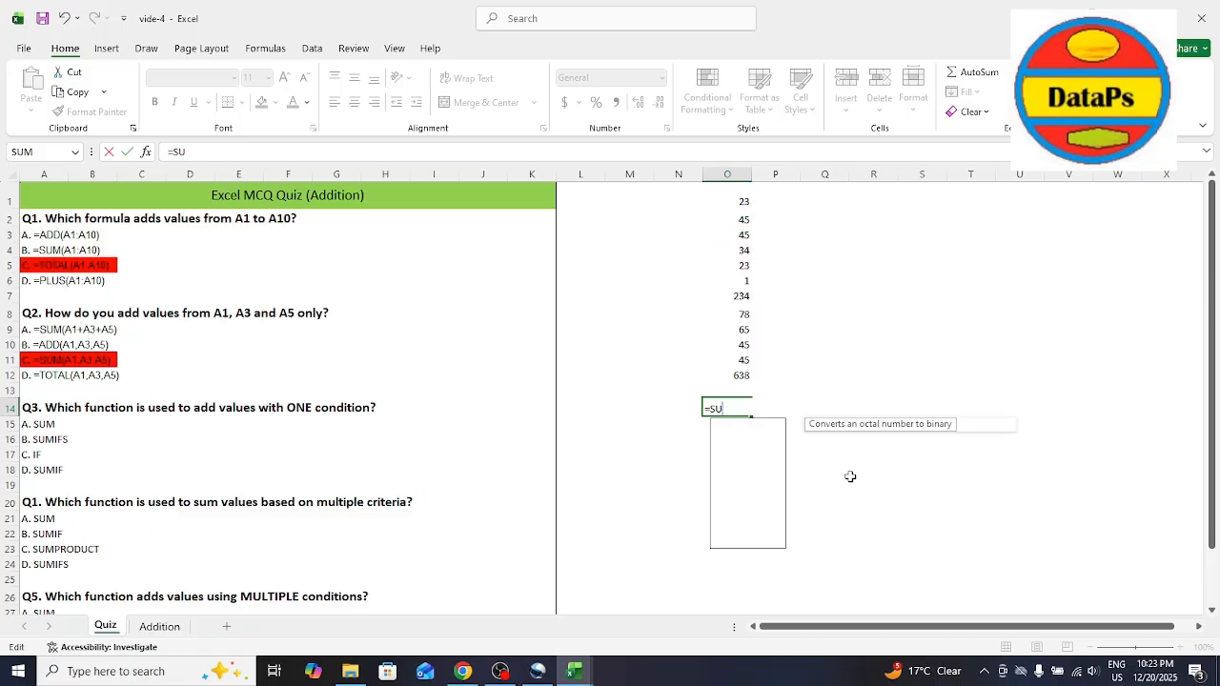
pyautogui.press('Return')
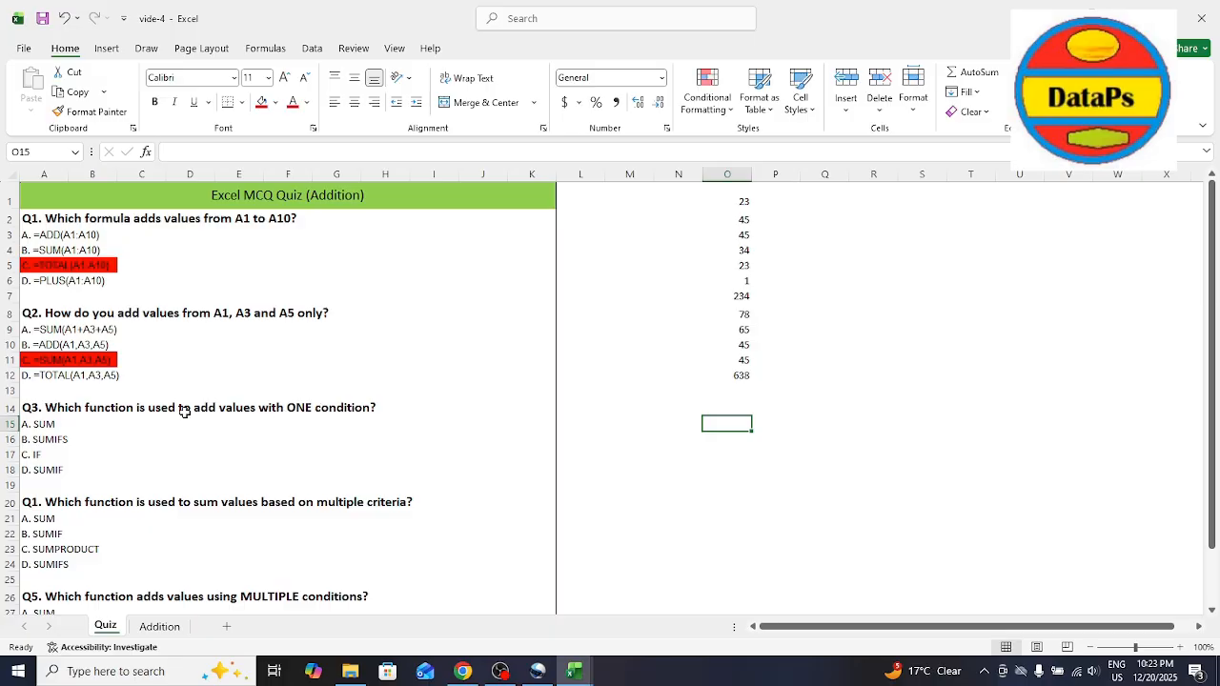
# Go through Q3's answer options and fill option D, SUMIF, in cell A18 with red.
pyautogui.click(45, 440)
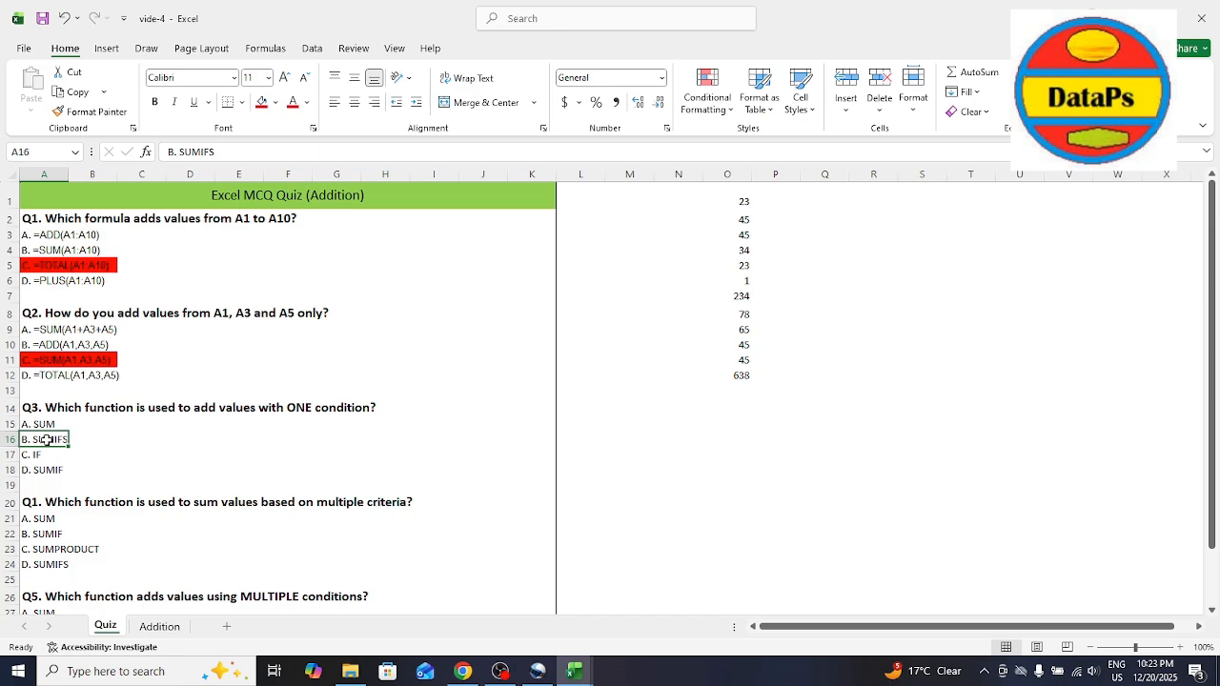
pyautogui.click(42, 424)
pyautogui.click(42, 455)
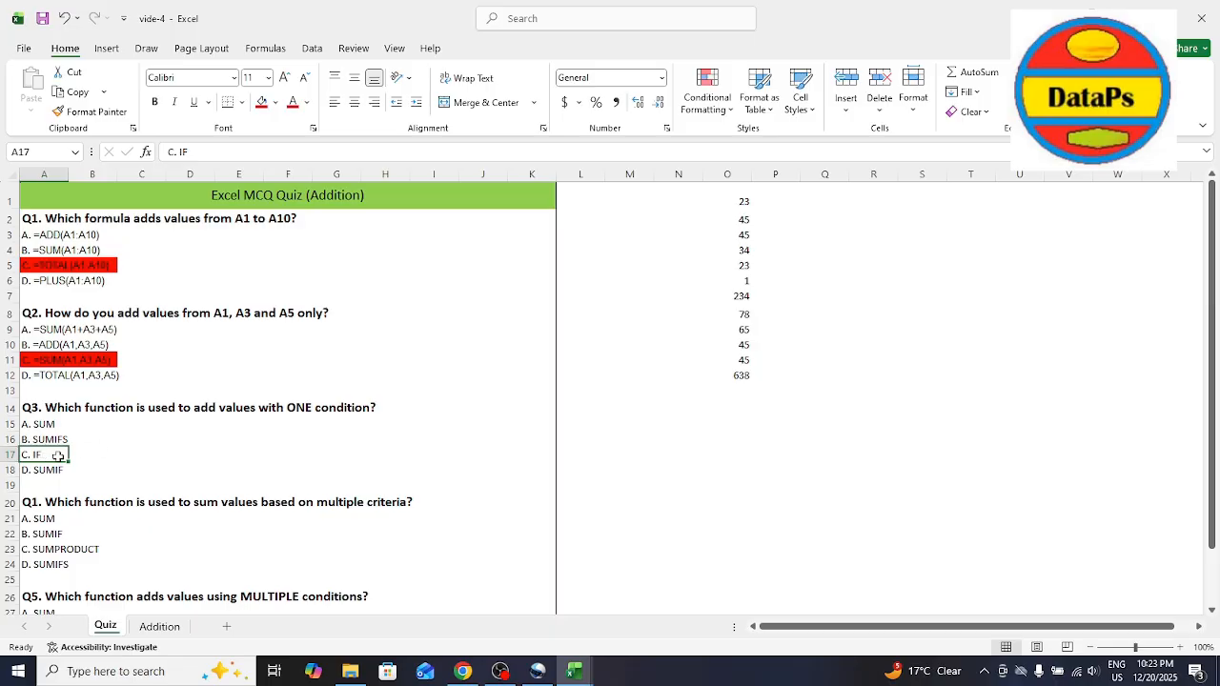
pyautogui.click(38, 469)
pyautogui.click(261, 102)
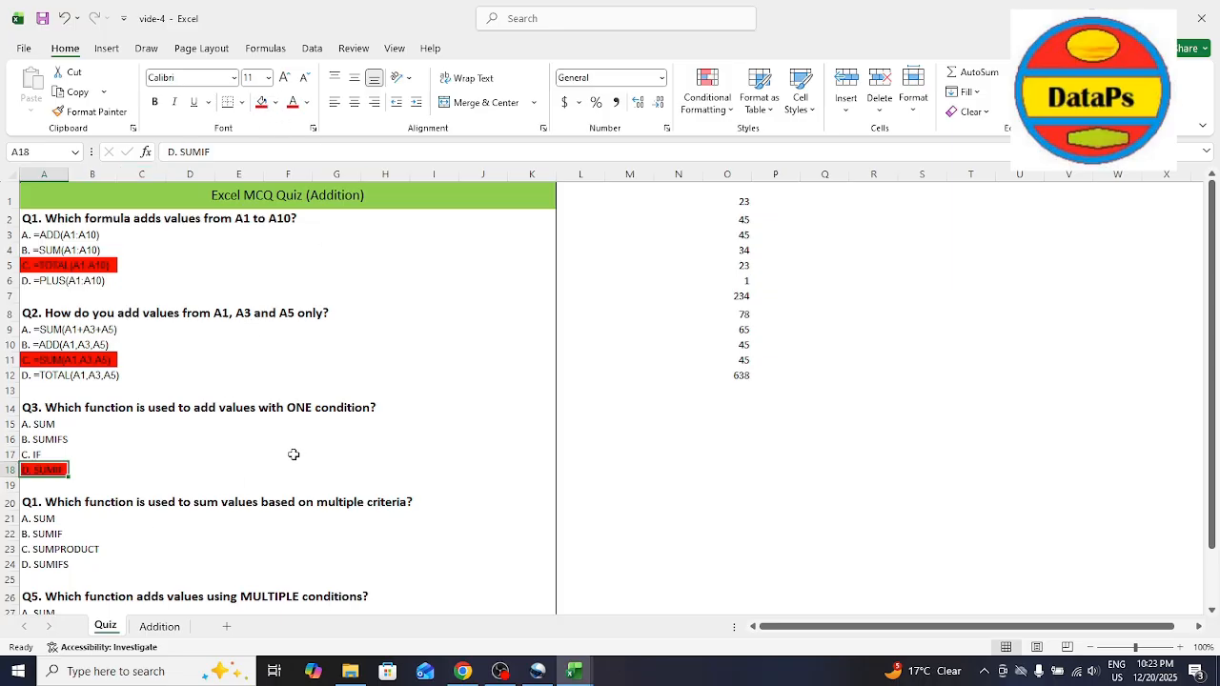
# Fill option D, SUMIFS, in cell A24 under the question on summing by multiple criteria with red.
pyautogui.click(196, 514)
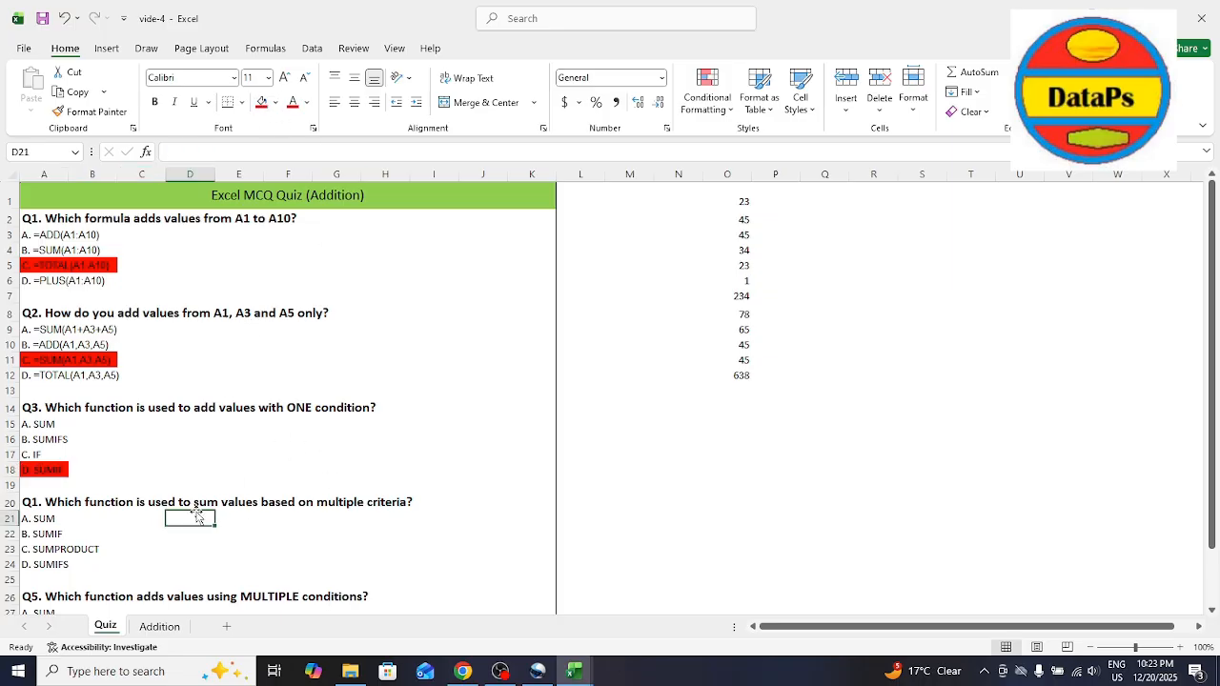
pyautogui.click(55, 503)
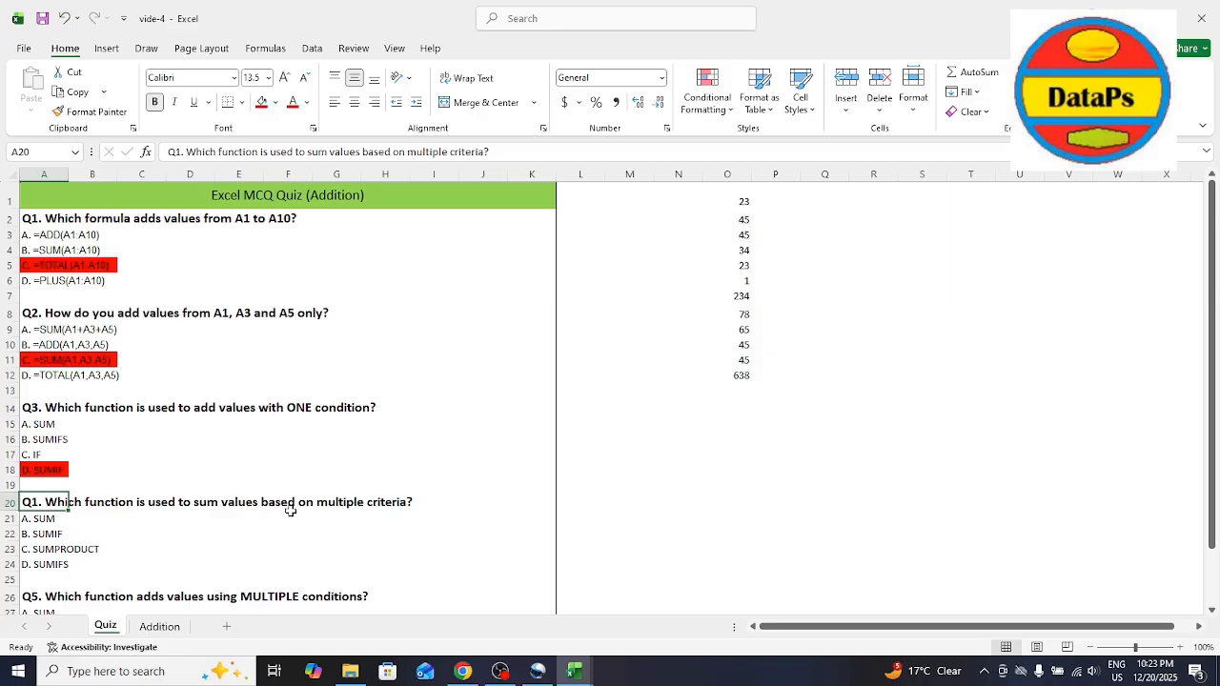
pyautogui.click(56, 566)
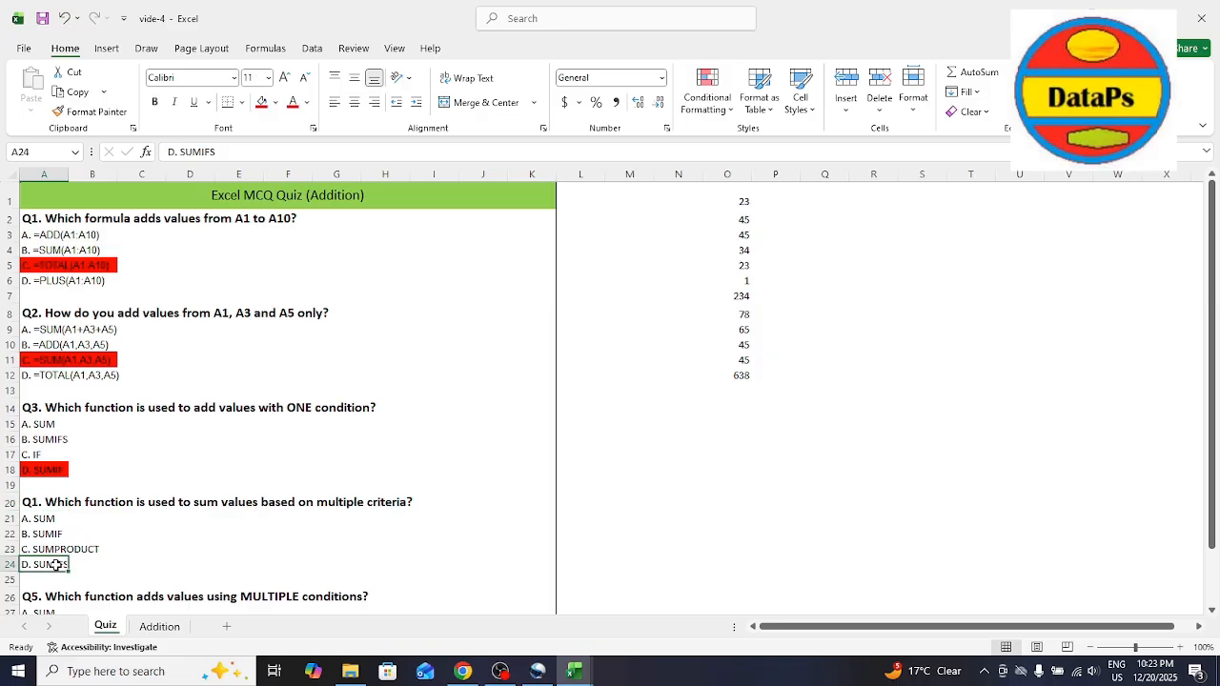
pyautogui.click(262, 103)
pyautogui.click(118, 564)
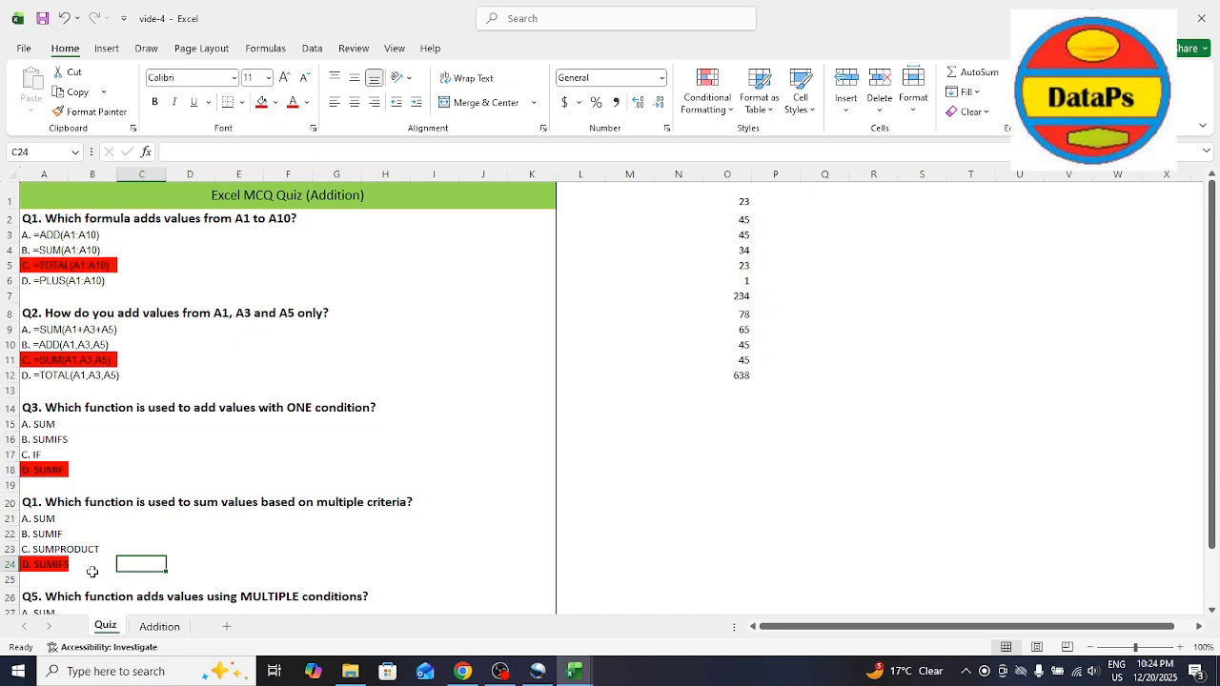
# Fill Q5's option C, SUMIFS, in A29:B29 with red.
pyautogui.press('Down')
pyautogui.press('Down')
pyautogui.press('Down')
pyautogui.press('Down')
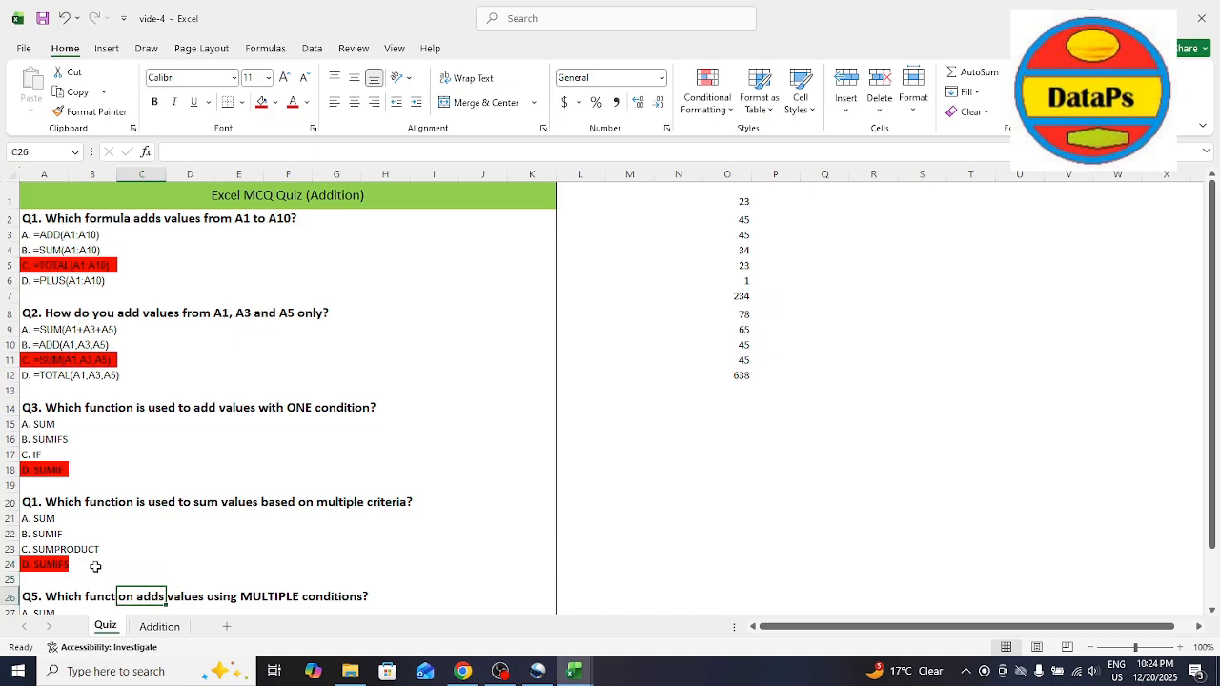
pyautogui.press('Down')
pyautogui.press('Down')
pyautogui.press('Down')
pyautogui.press('Up')
pyautogui.press('Up')
pyautogui.press('Up')
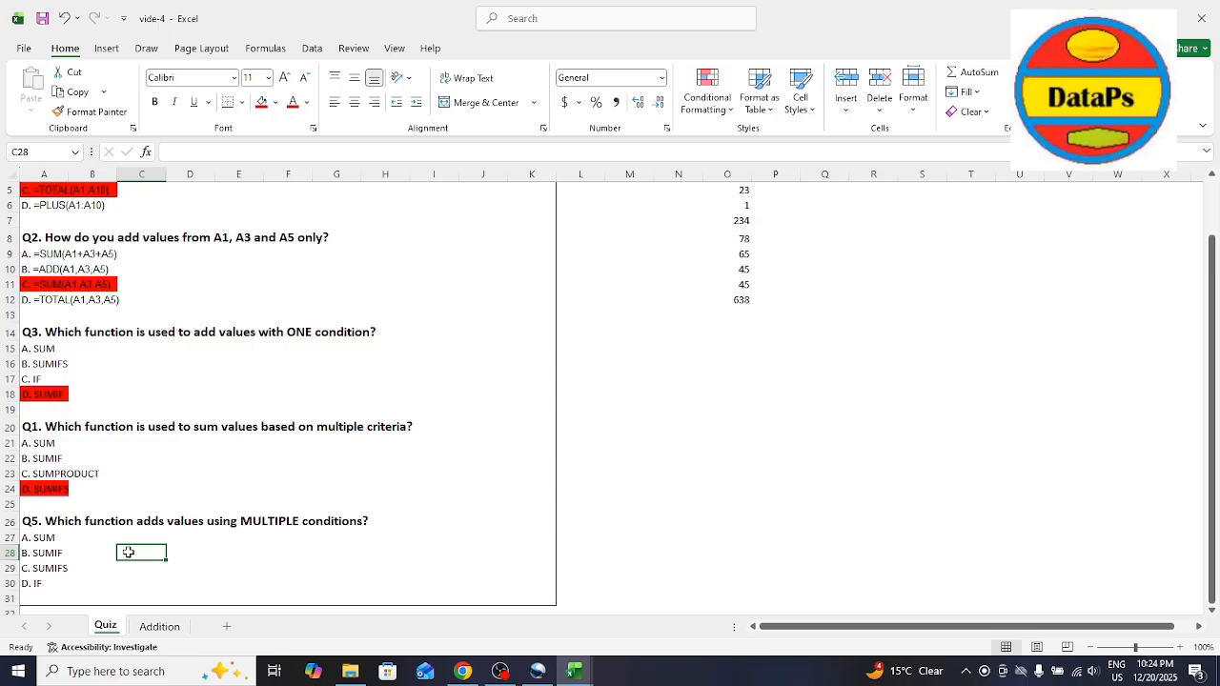
pyautogui.click(55, 568)
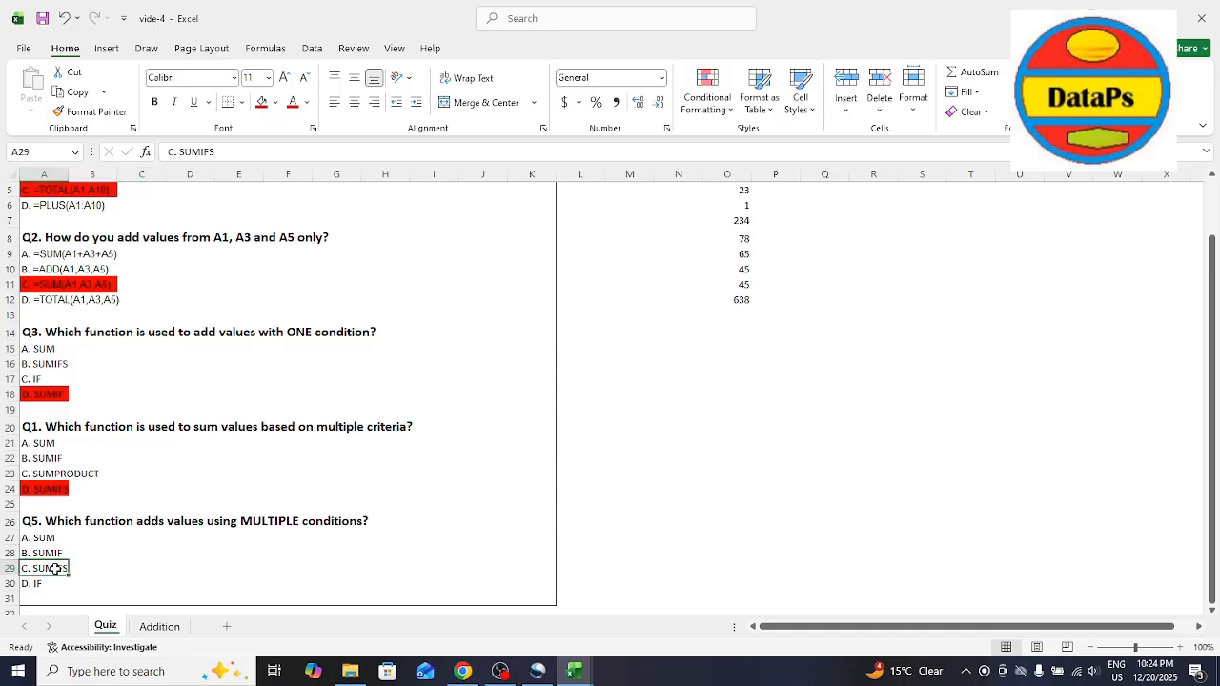
pyautogui.hotkey('shift', 'Right')
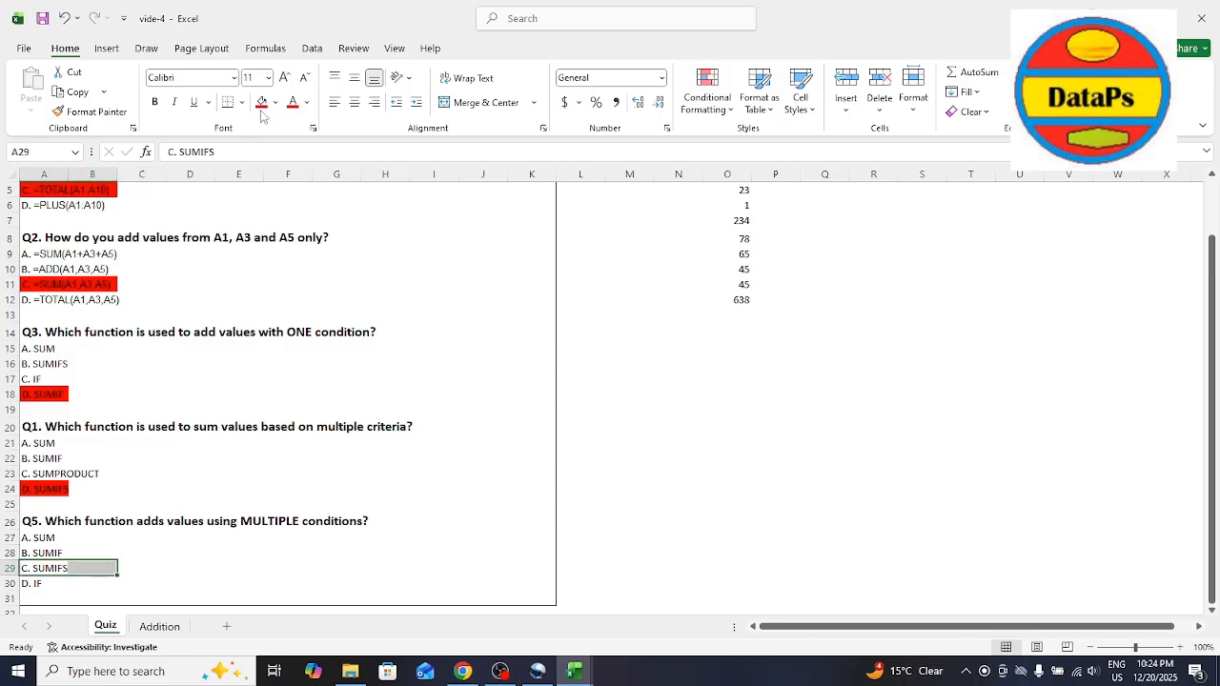
pyautogui.click(261, 103)
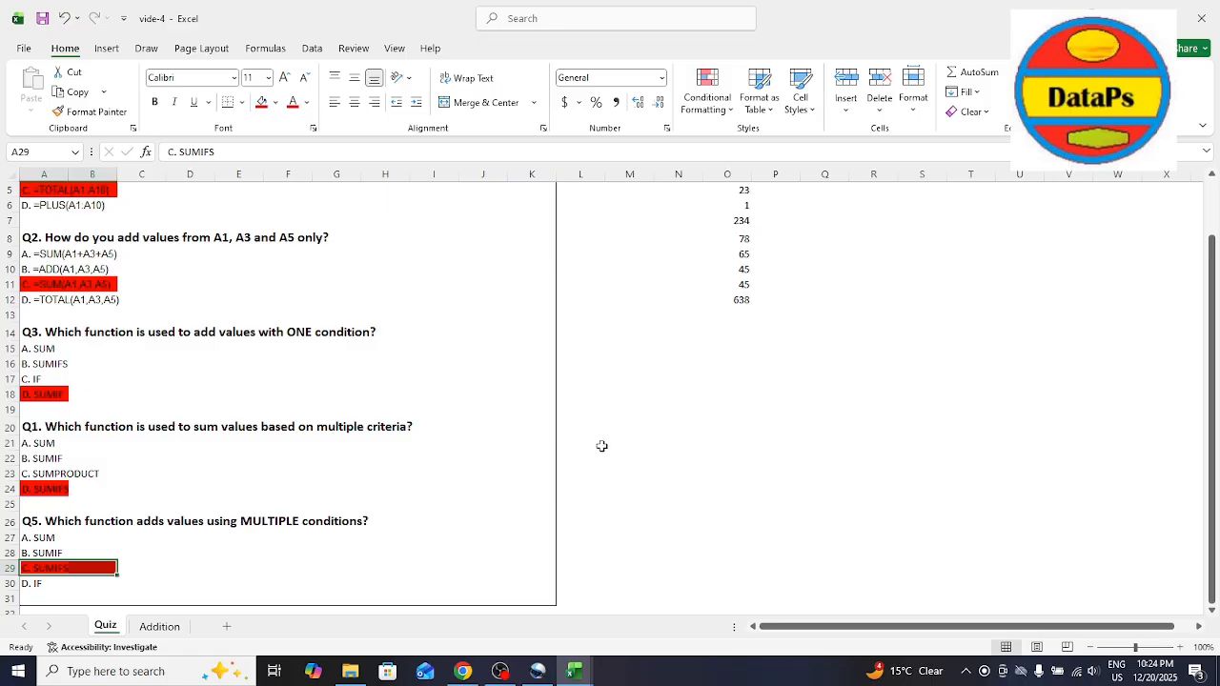